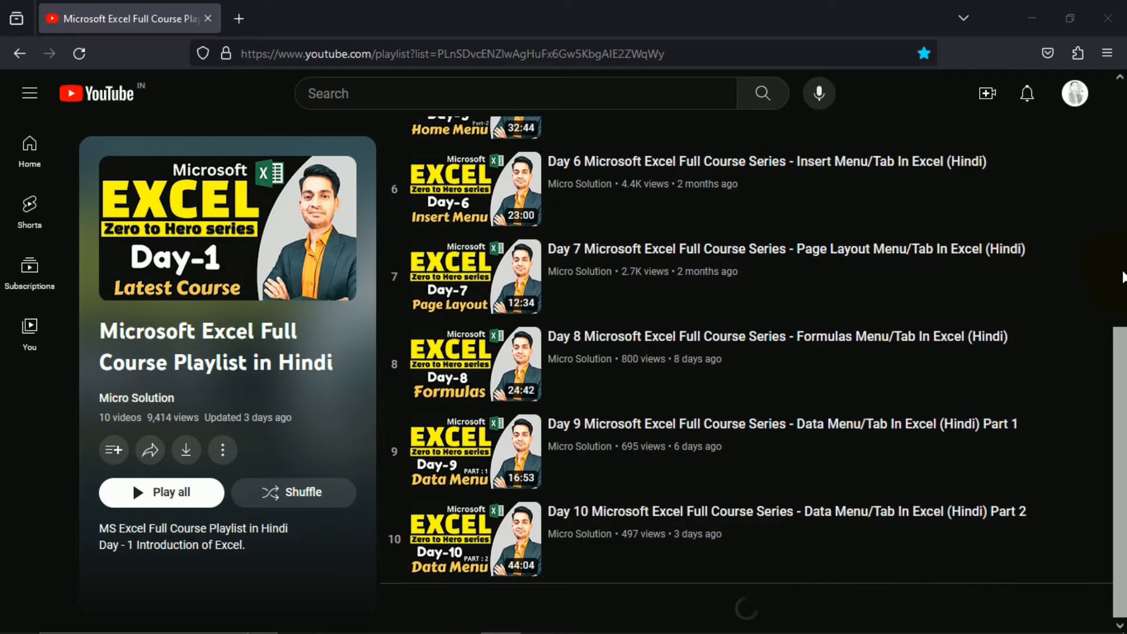
Bring up the Review Tab Example contact sheet on the REVIEW tab and select empty cell E7
scroll(1122, 276, "up", 7)
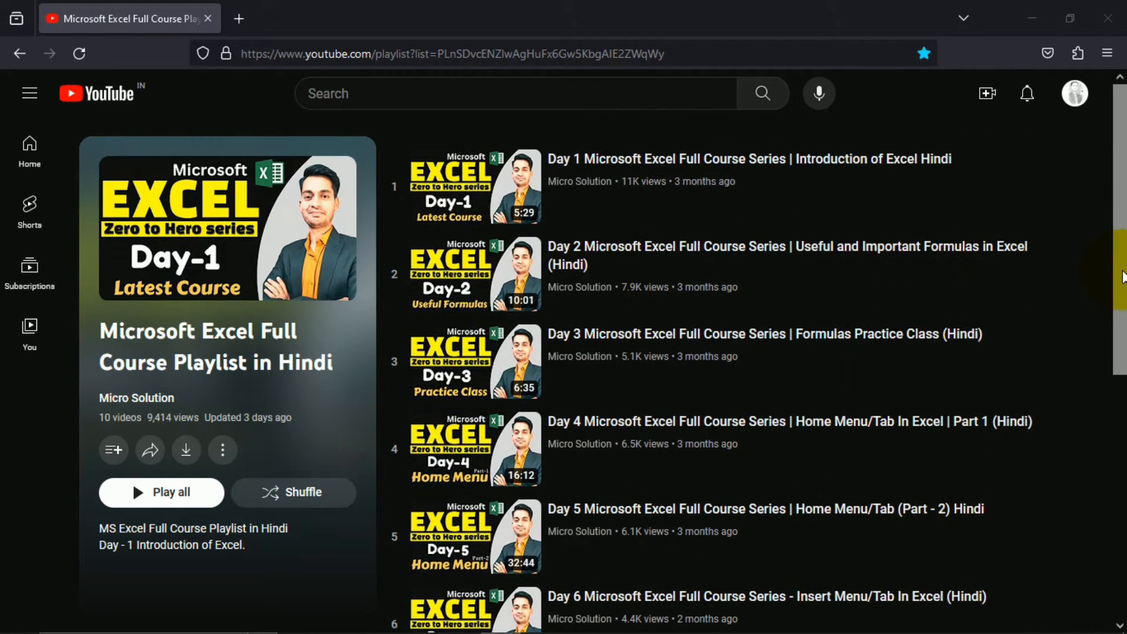
scroll(1123, 275, "down", 7)
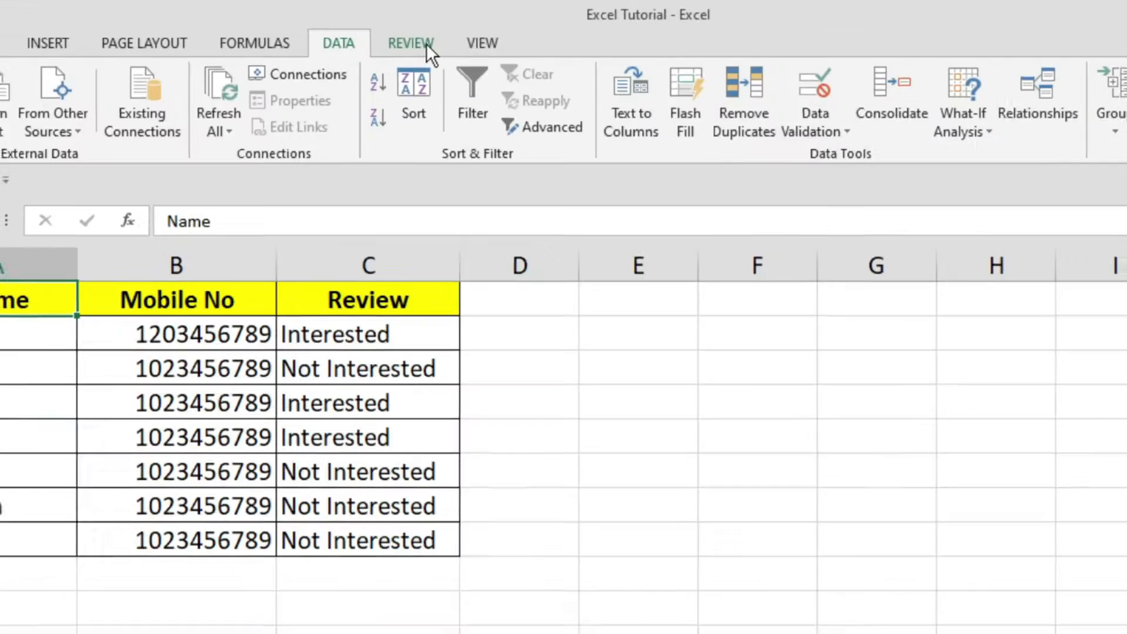
left_click(428, 45)
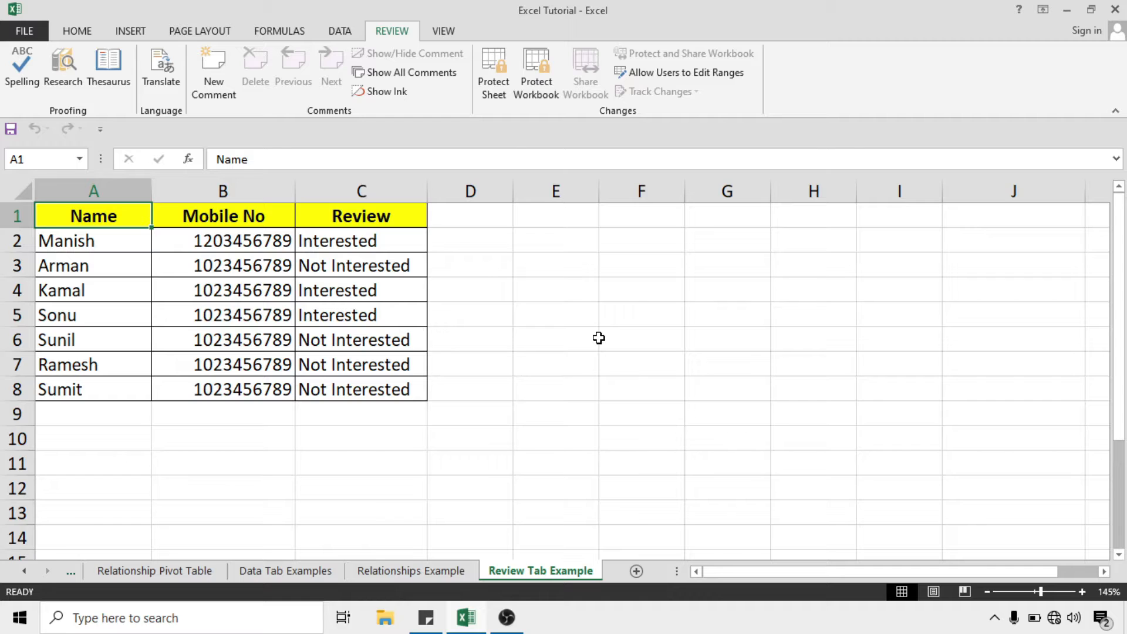
left_click(590, 361)
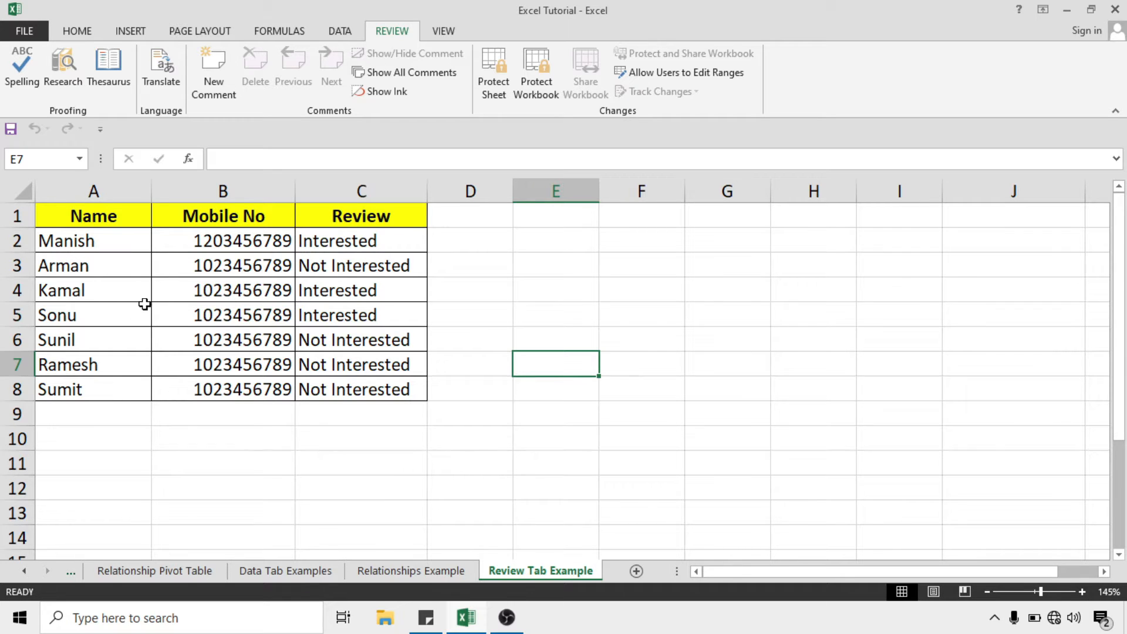
left_click(107, 296)
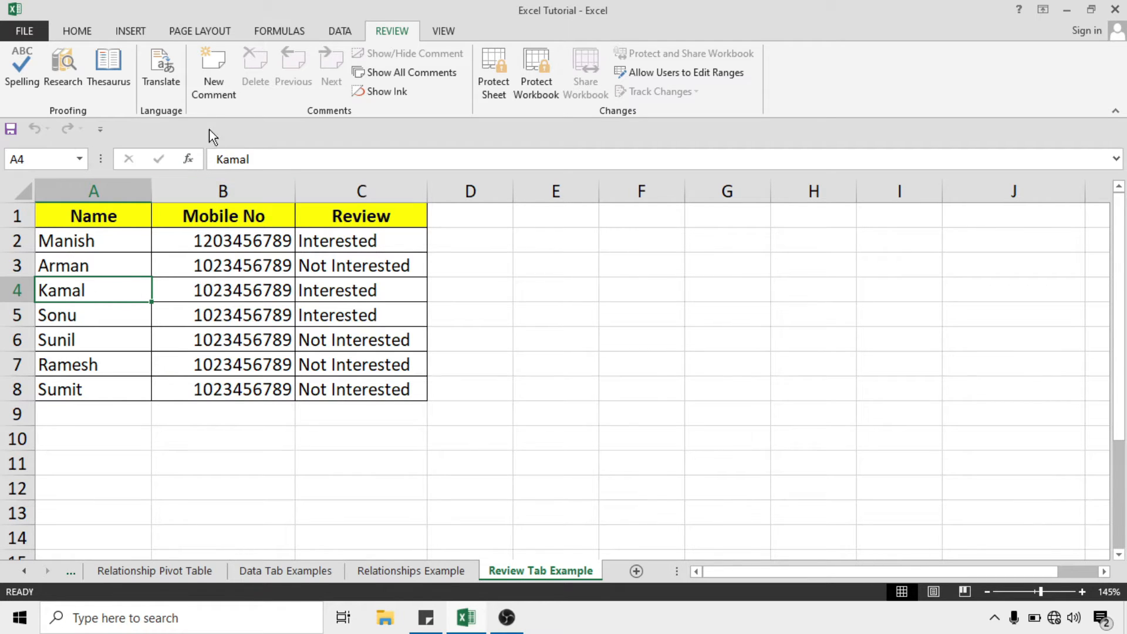
Add the comment 'Two days baad call karna hai' to Kamal's cell A4
left_click(218, 89)
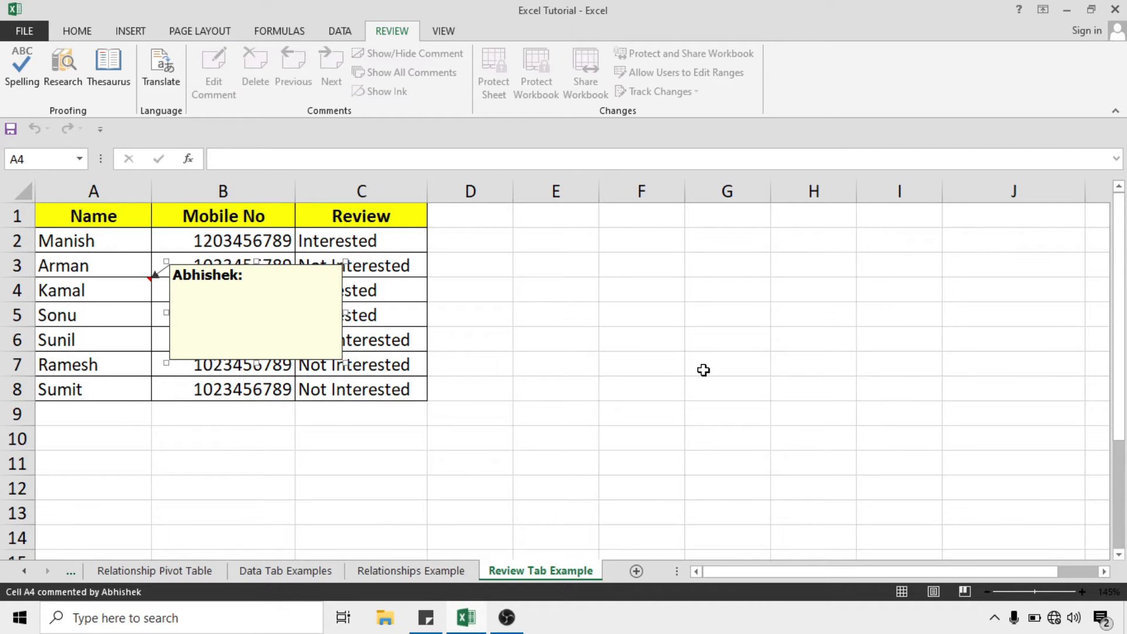
type("Two days baad call karna hai.")
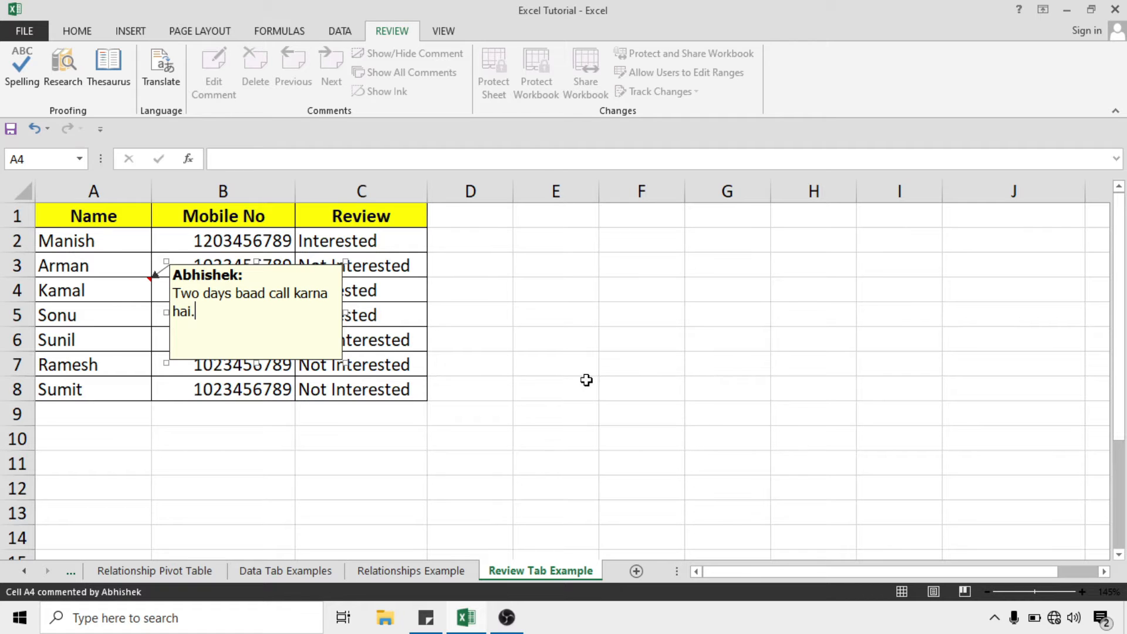
left_click(551, 369)
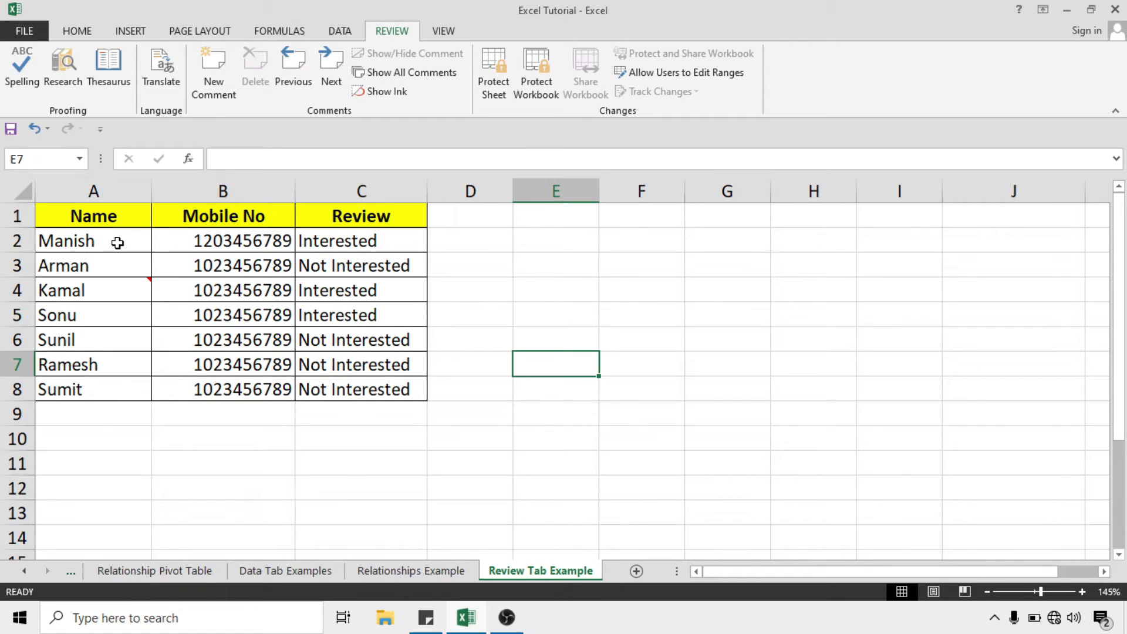
left_click(118, 242)
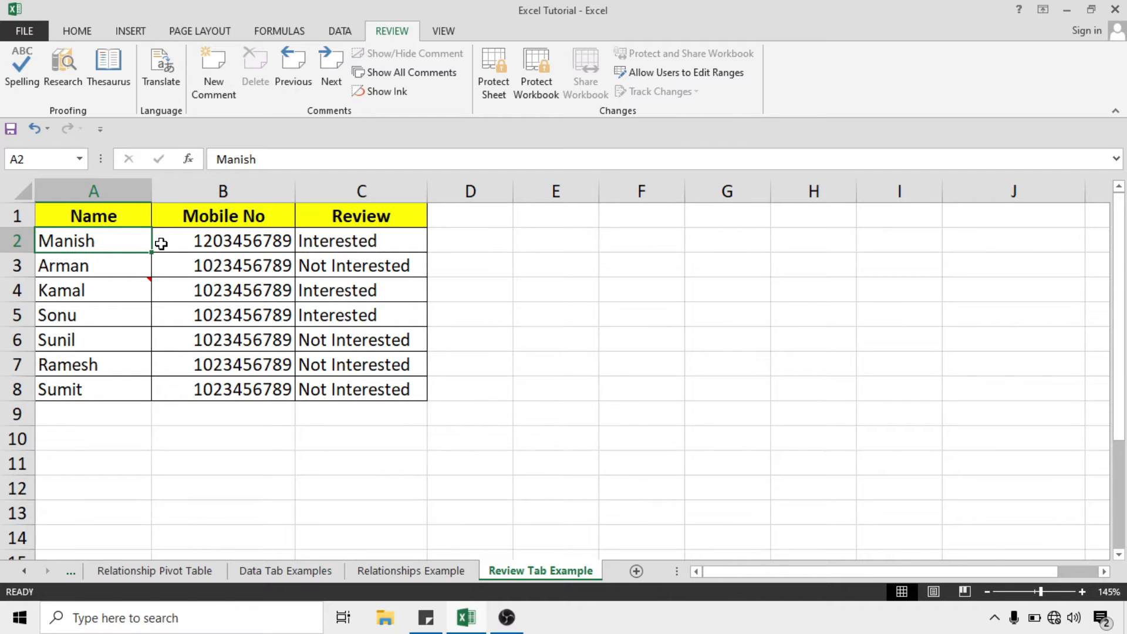
Comment Manish's cell A2 with '3 H baad call karna hai' and preview both comments
left_click(217, 96)
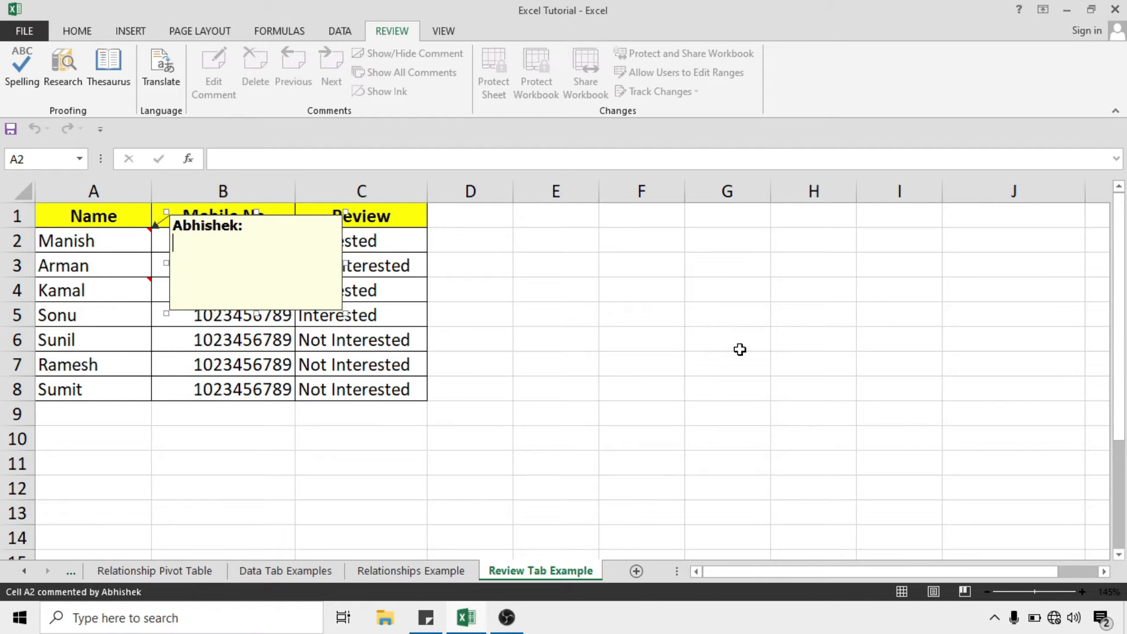
type("3 H baad call karna hai")
left_click(632, 324)
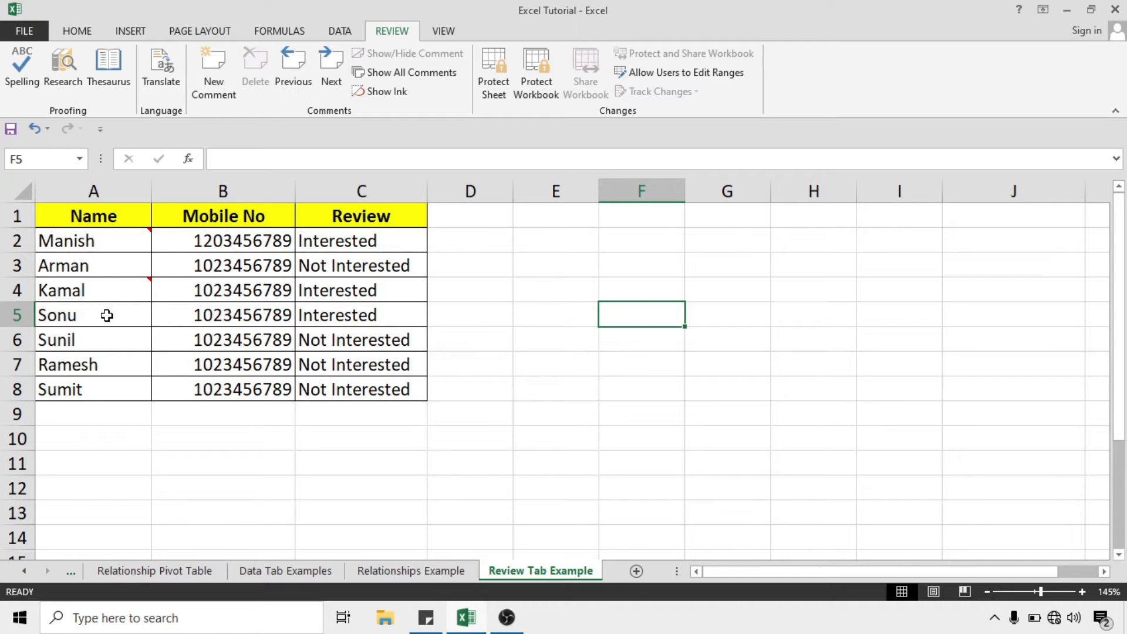
mouse_move(95, 244)
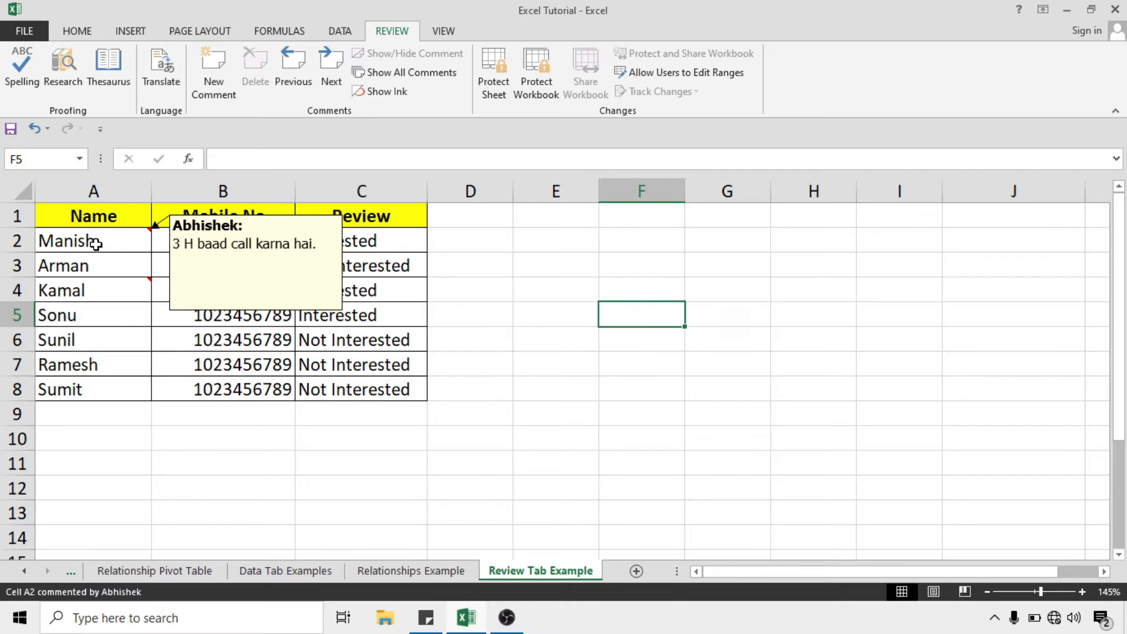
mouse_move(105, 295)
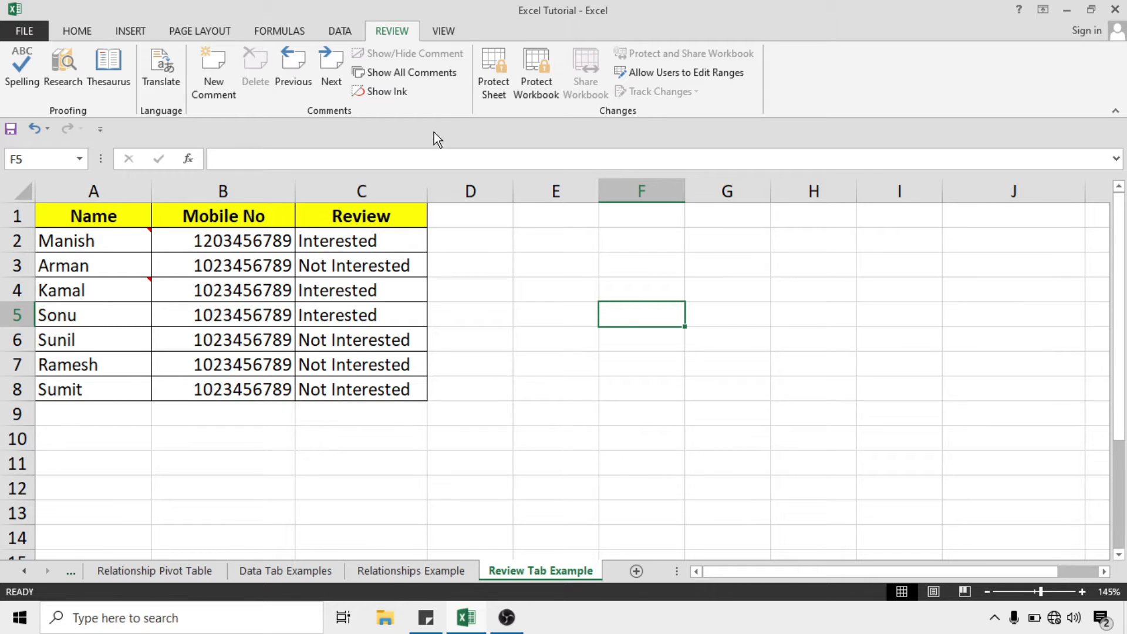
Show all comments, hide them again, and step through each comment with Next
left_click(427, 81)
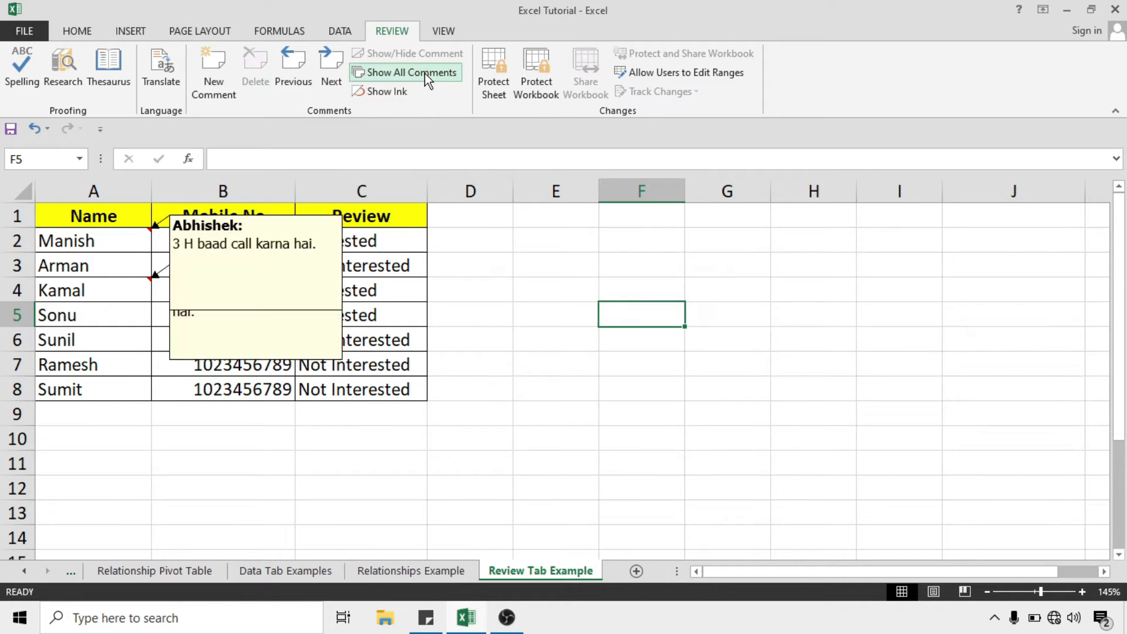
left_click(245, 343)
left_click(246, 247)
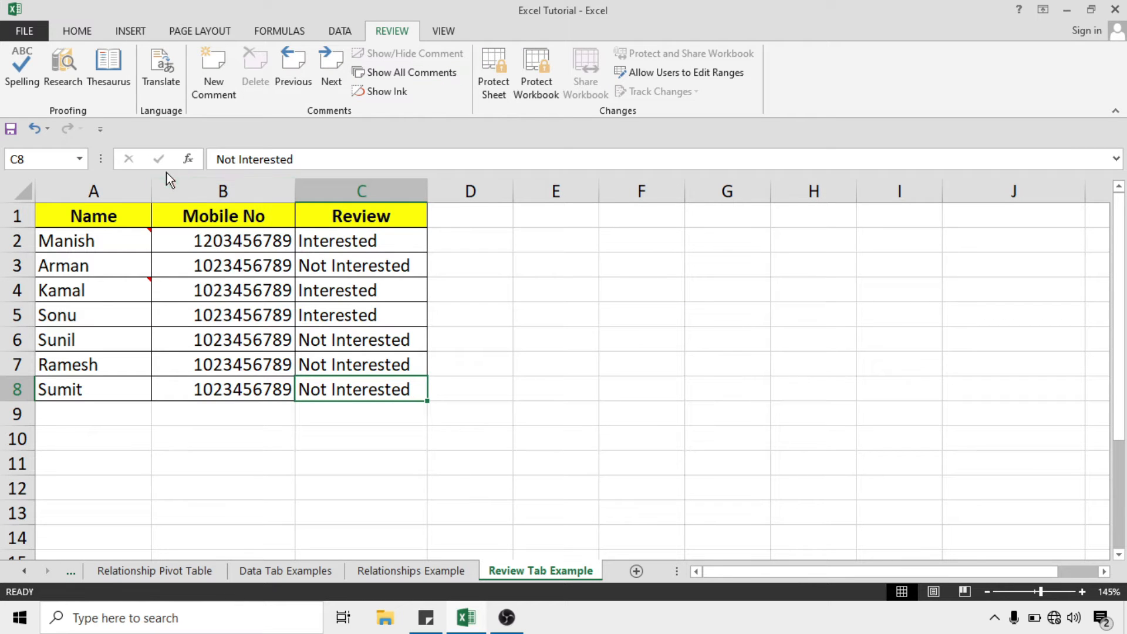
left_click(332, 72)
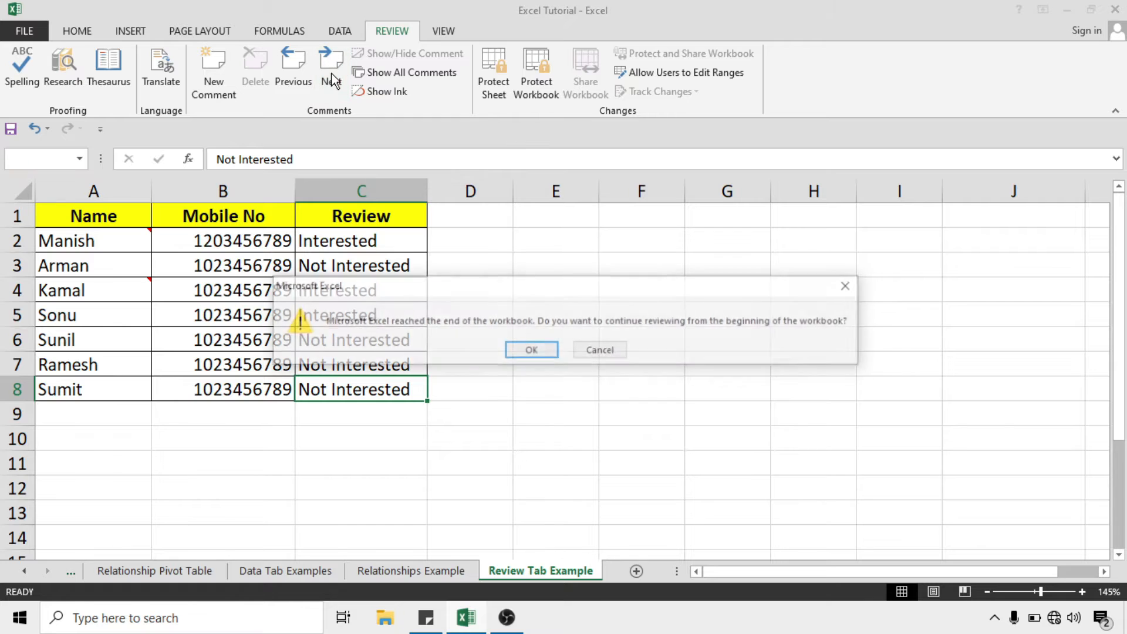
left_click(531, 350)
left_click(340, 60)
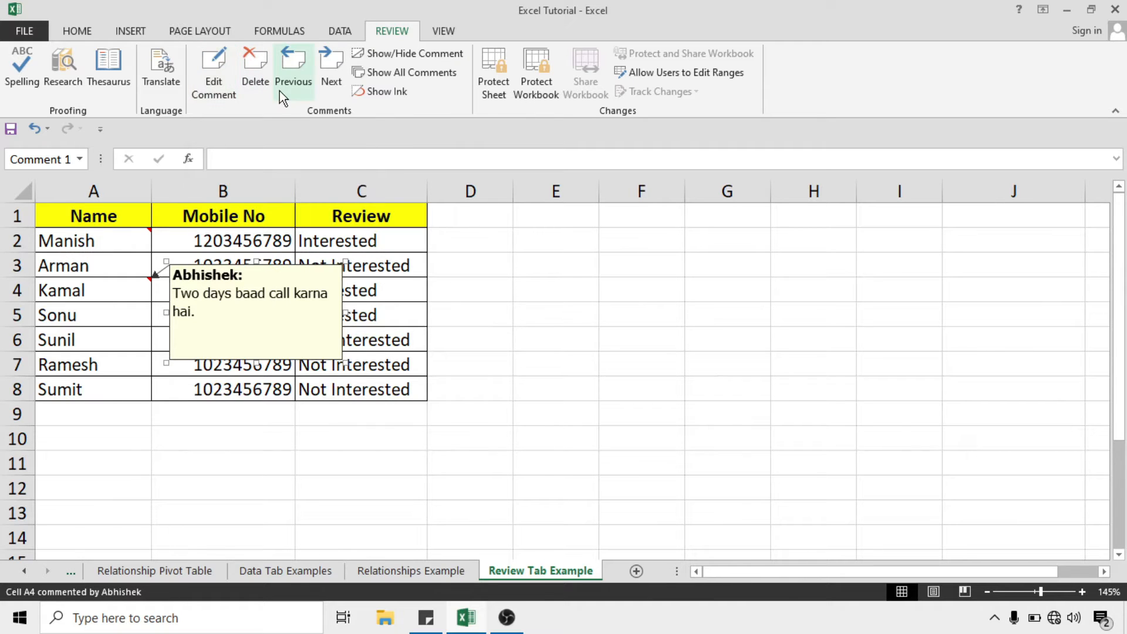
Delete the comments from Kamal's A4 and Manish's A2, leaving cell D8 selected
left_click(255, 64)
left_click(103, 248)
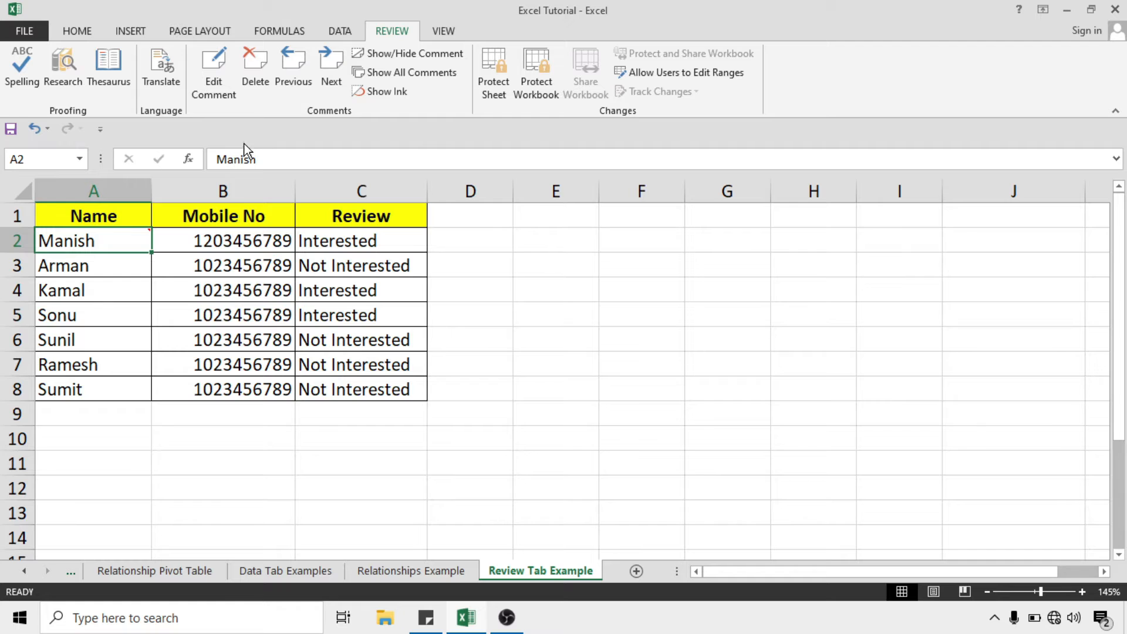
left_click(259, 81)
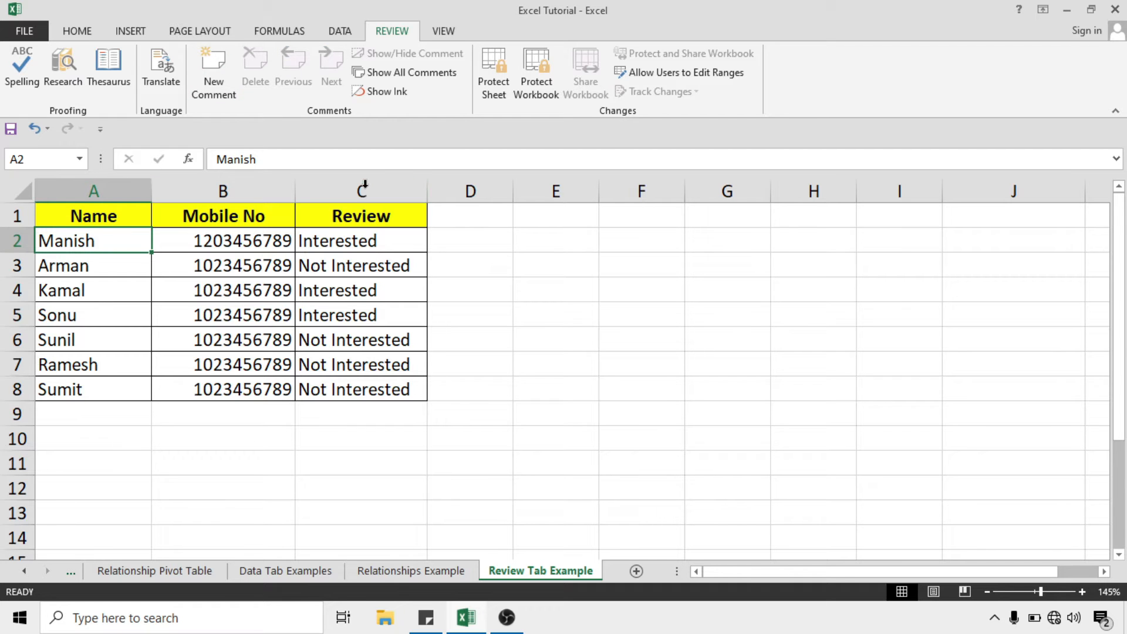
left_click(536, 319)
left_click(470, 390)
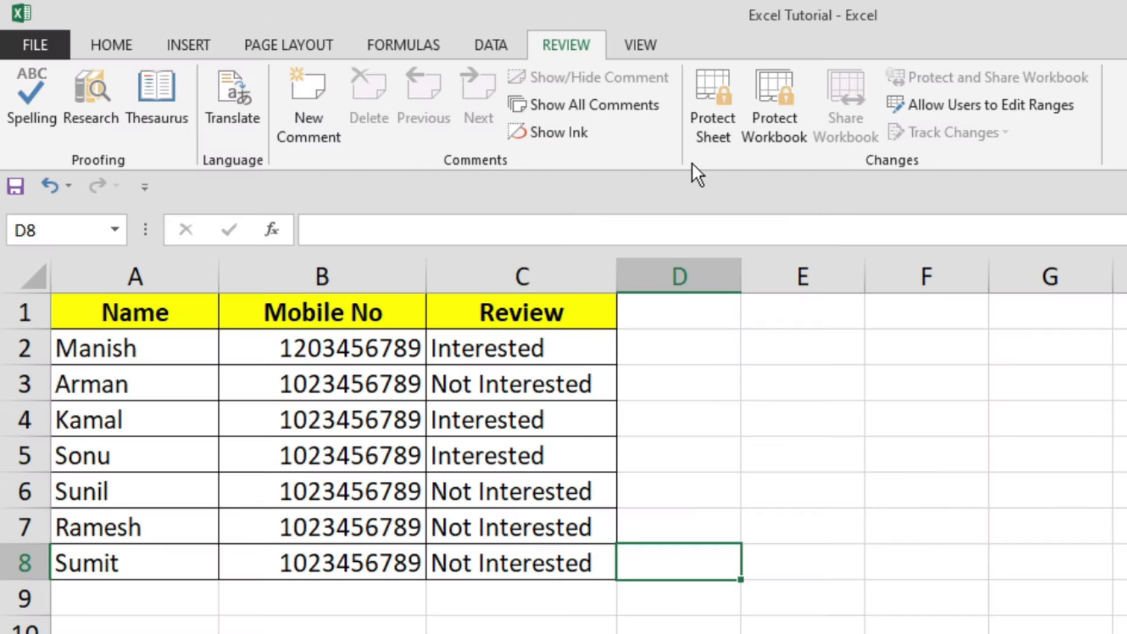
Protect the sheet with a confirmed password, still allowing cell selection and row deletion
left_click(723, 103)
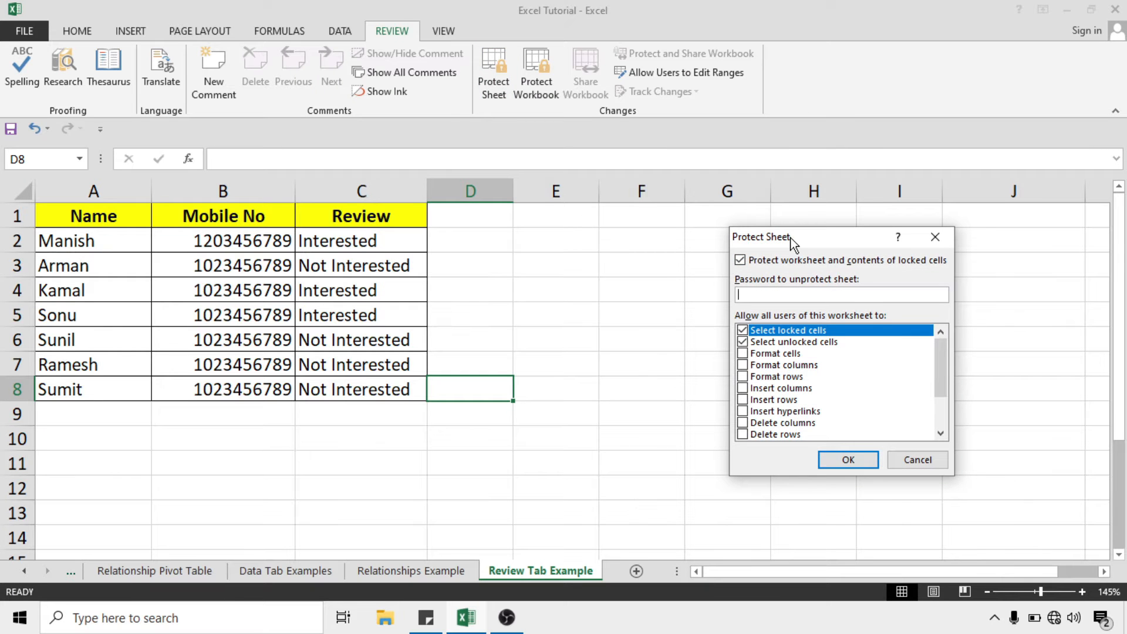
left_click_drag(790, 238, 650, 226)
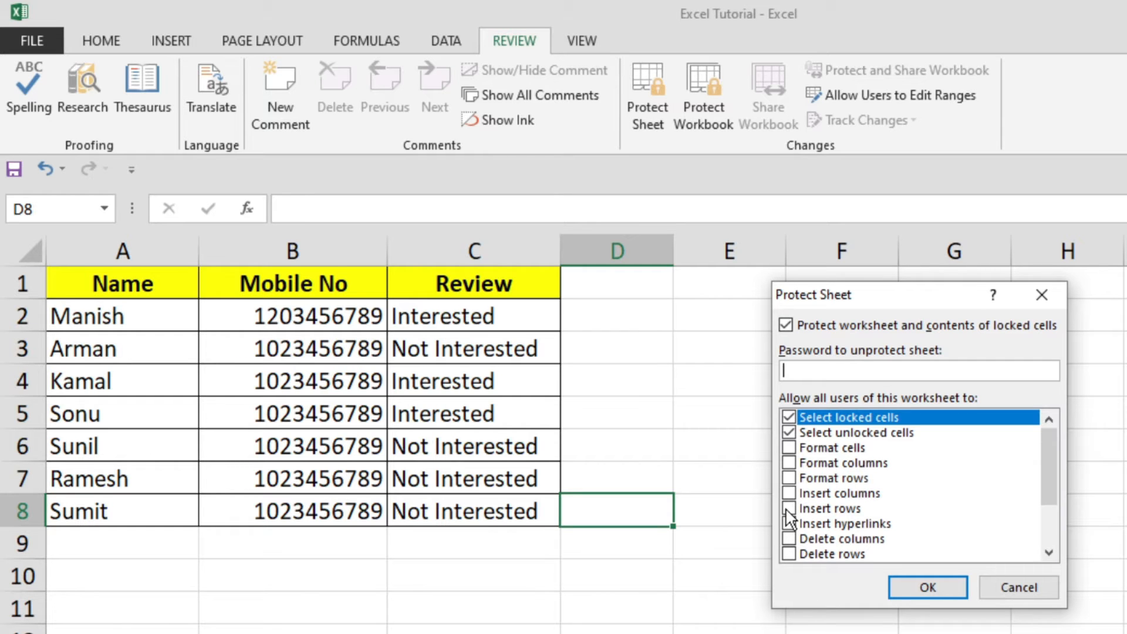
left_click(789, 554)
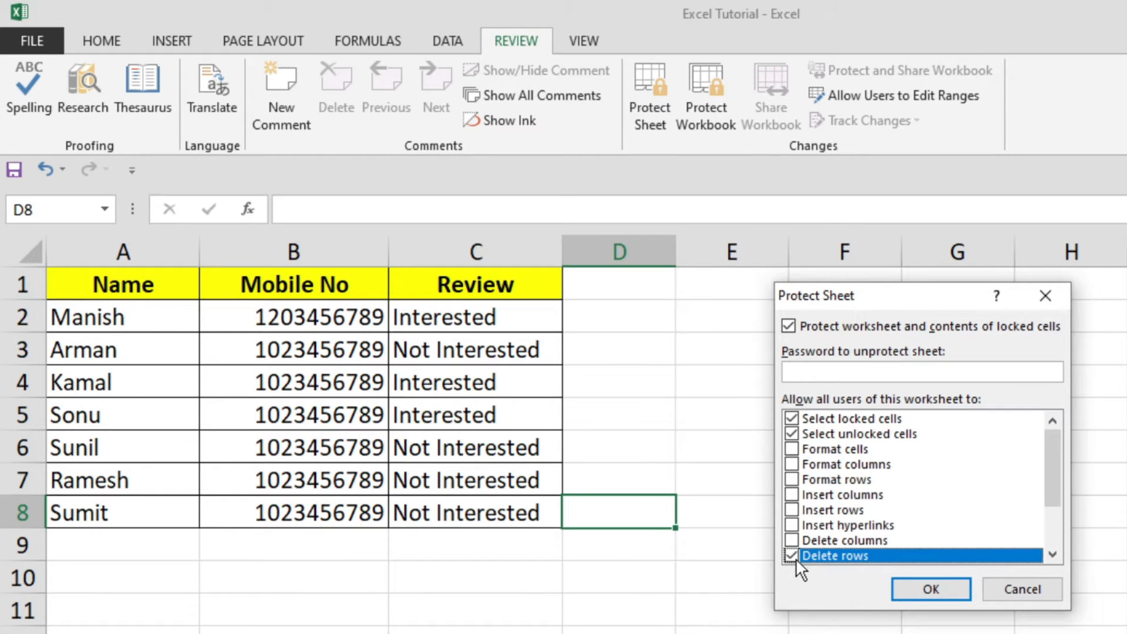
left_click(810, 370)
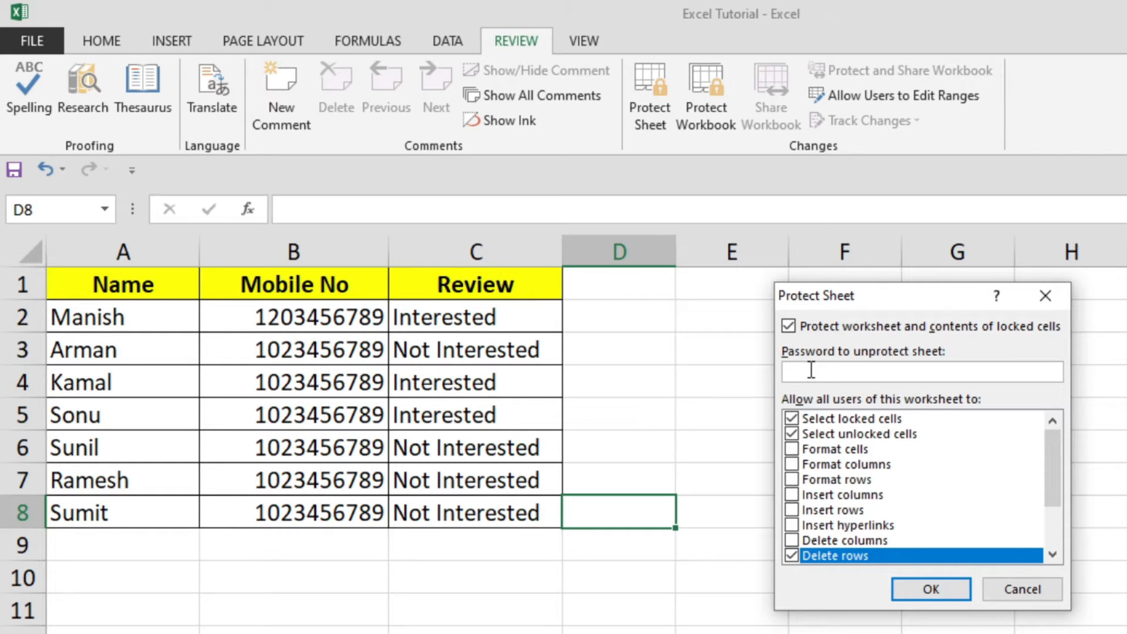
type("12345")
left_click(935, 589)
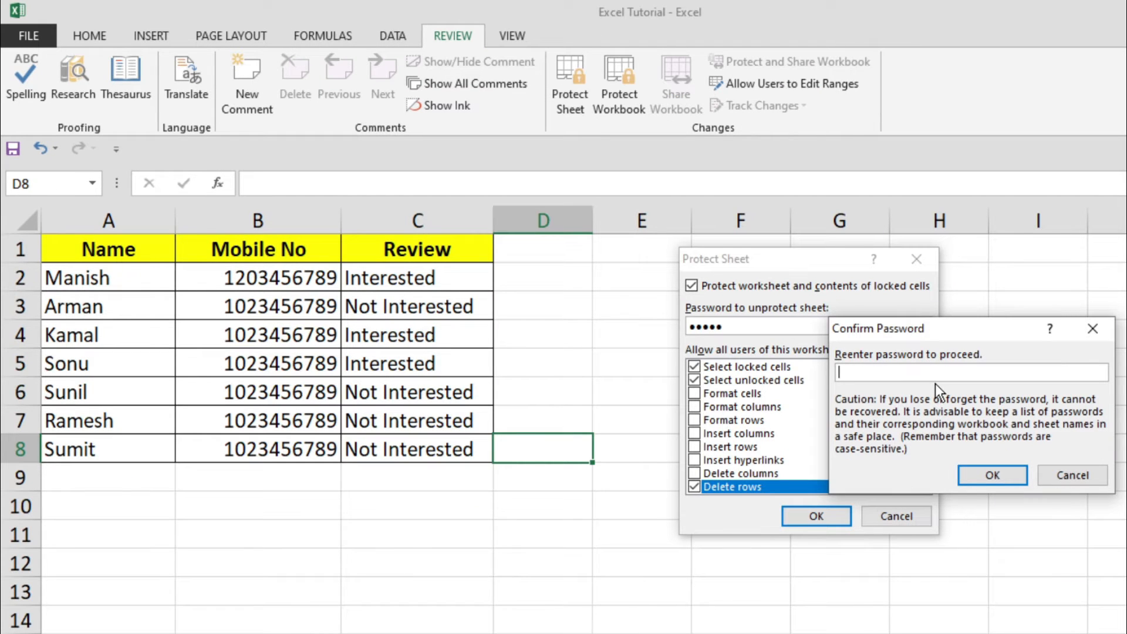
type("12345")
left_click(992, 475)
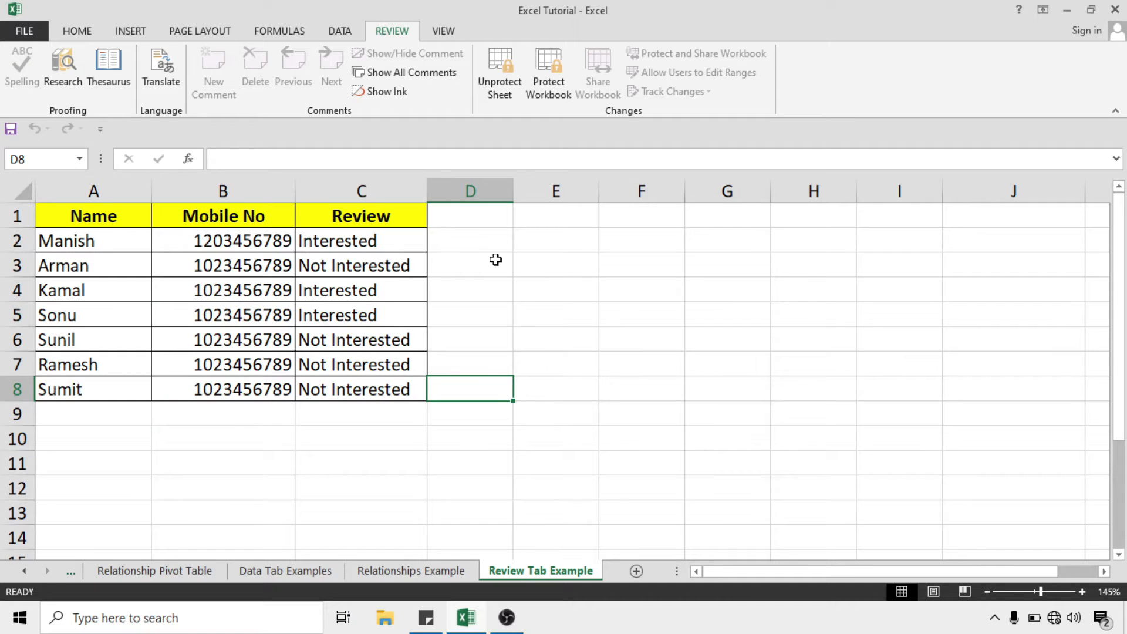
Select A2 and confirm the Home tab's Delete options are greyed out on the protected sheet
left_click(72, 246)
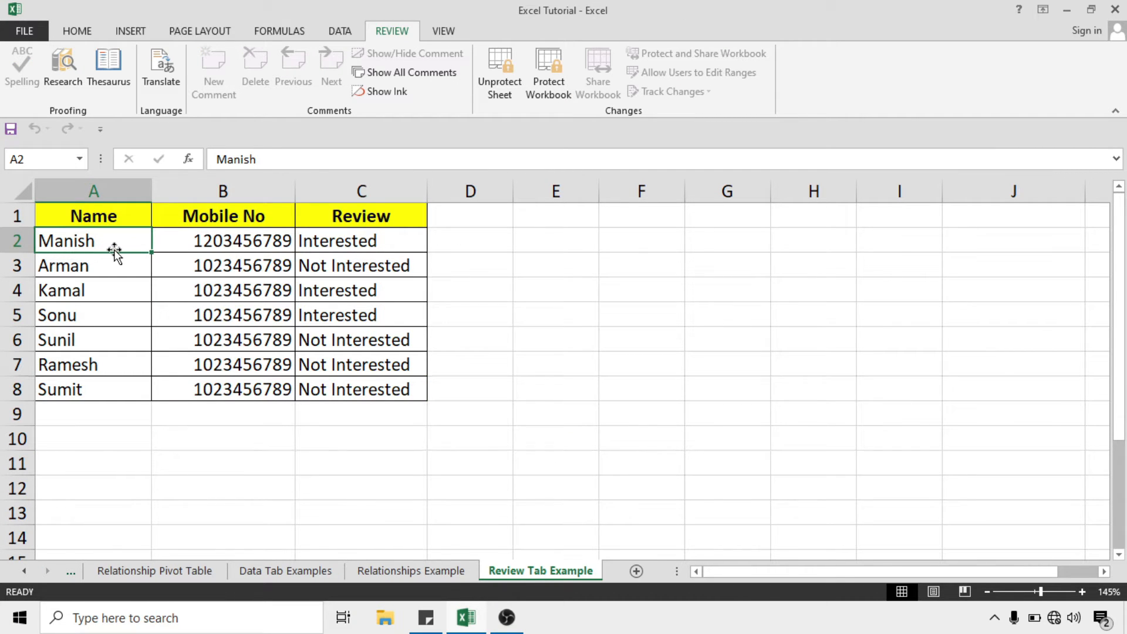
left_click(92, 33)
left_click(675, 146)
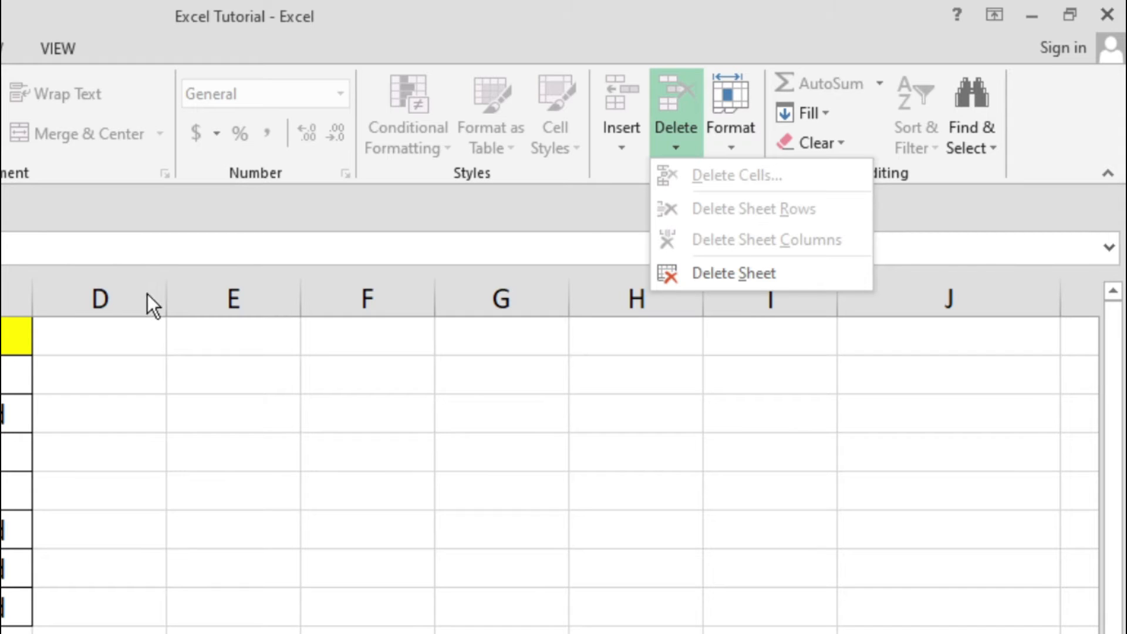
left_click(63, 480)
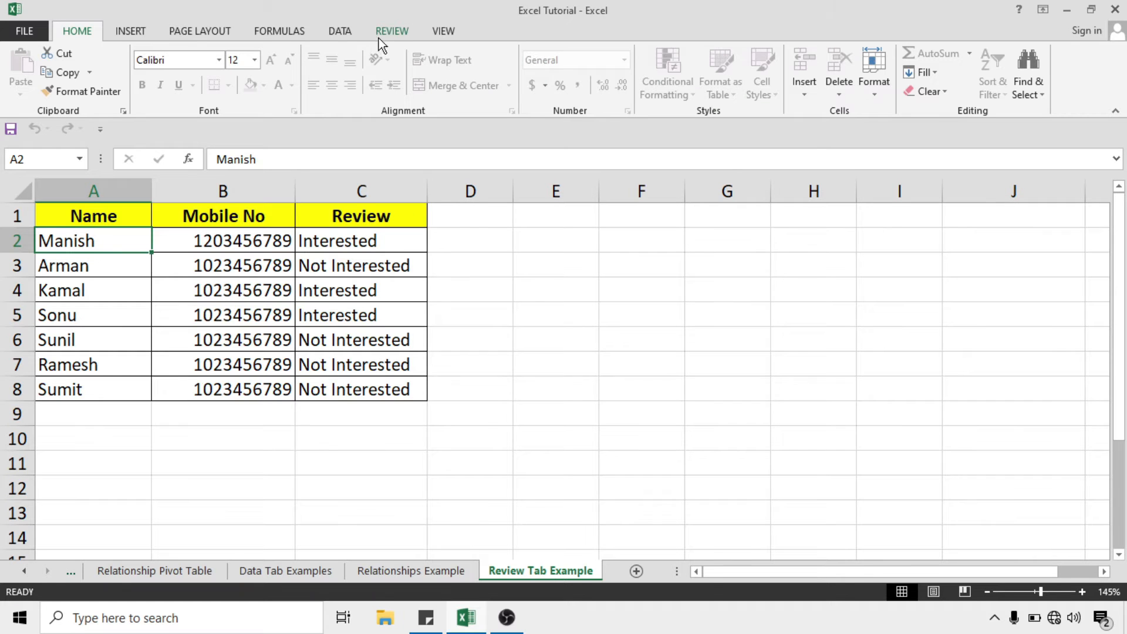
Unprotect the Review Tab Example sheet by entering its password
left_click(380, 26)
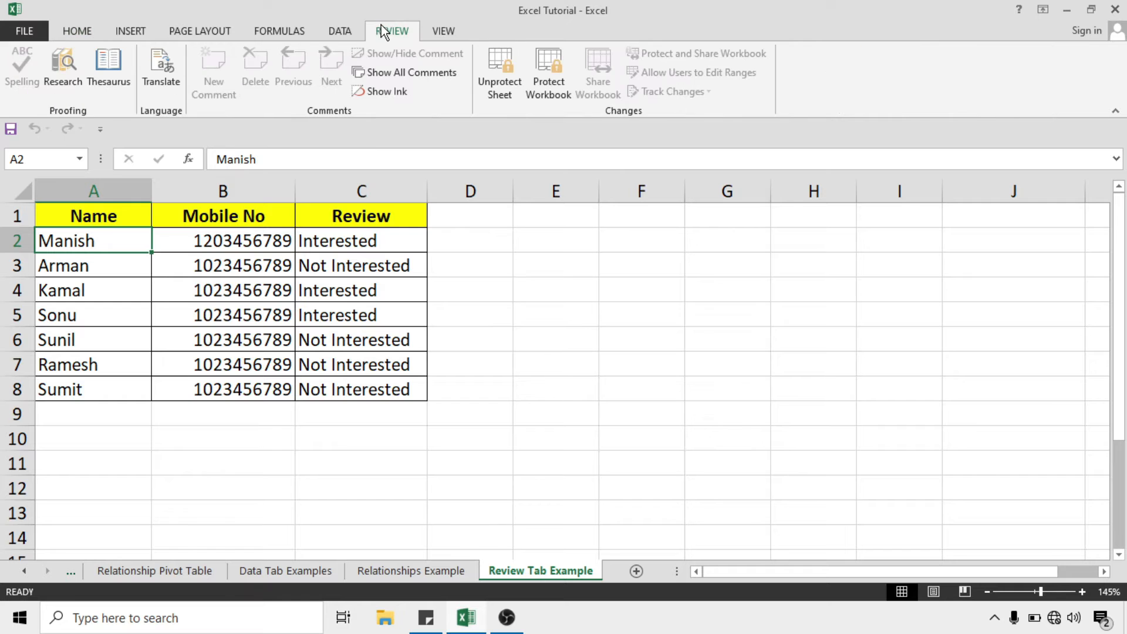
left_click(506, 79)
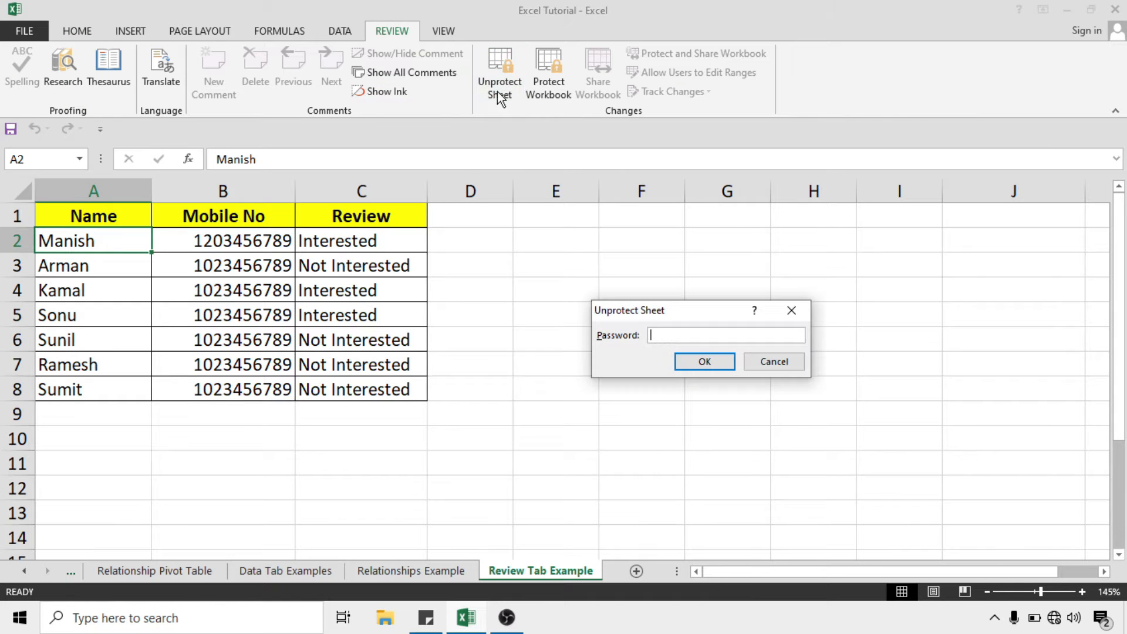
left_click_drag(679, 311, 608, 253)
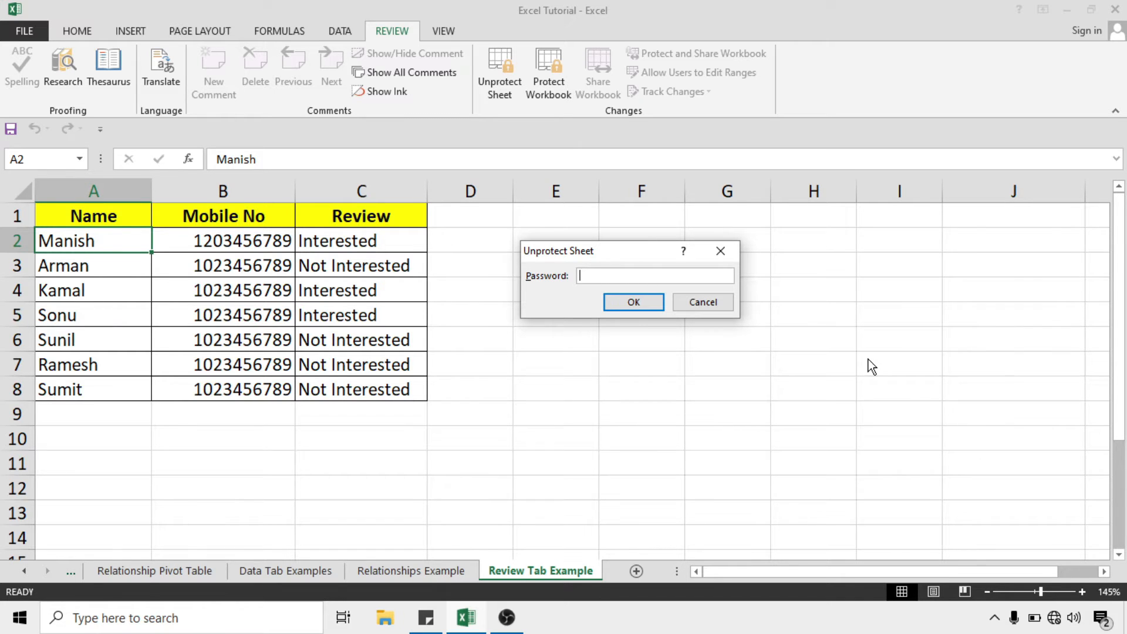
type("12345")
key("Return")
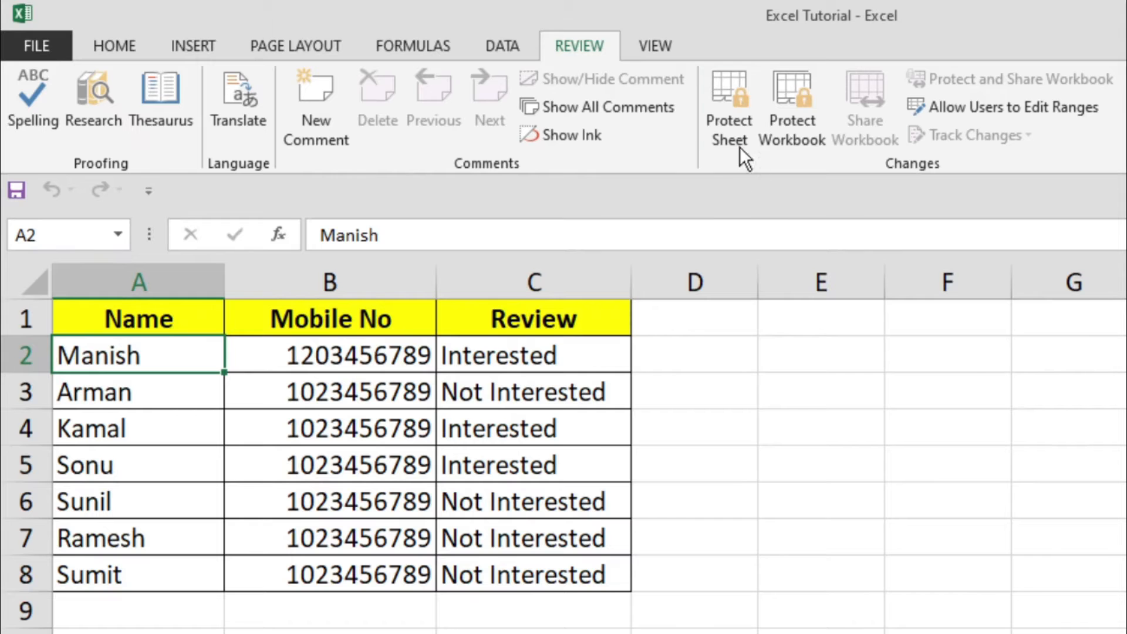
Reopen Protect Sheet, untick Delete rows, review the remaining permissions, then cancel
left_click(740, 117)
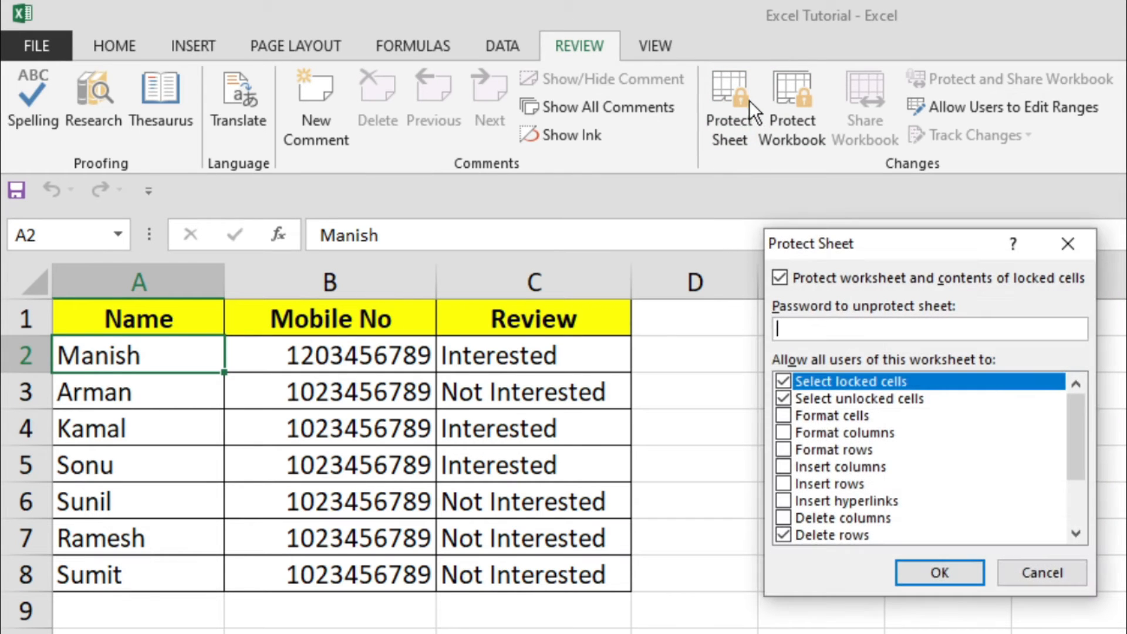
left_click(784, 534)
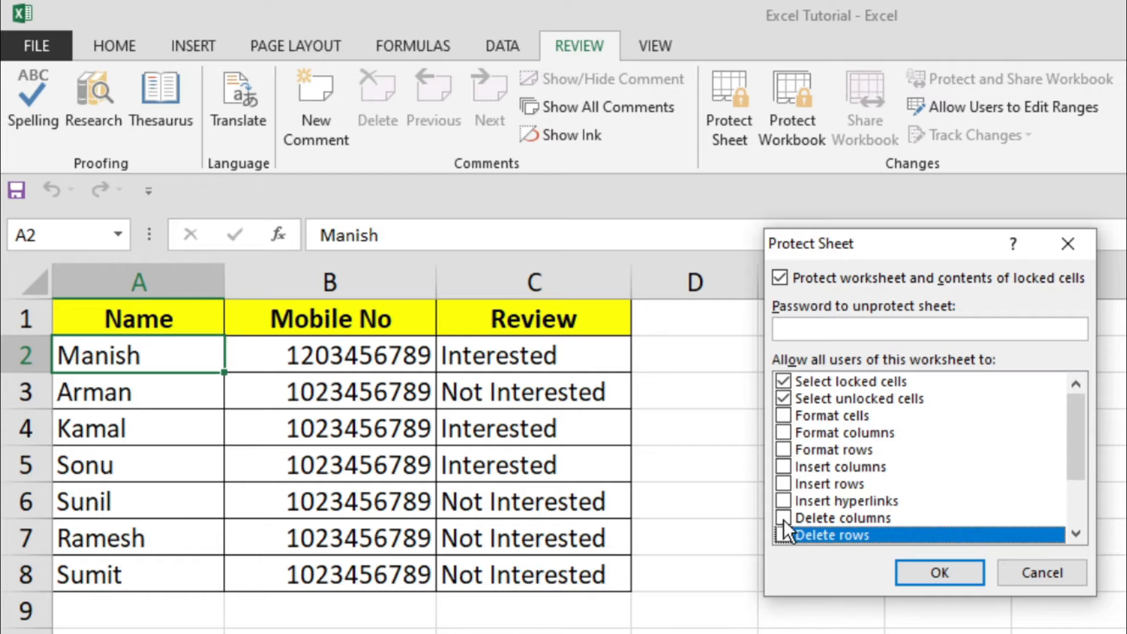
scroll(1083, 435, "down", 2)
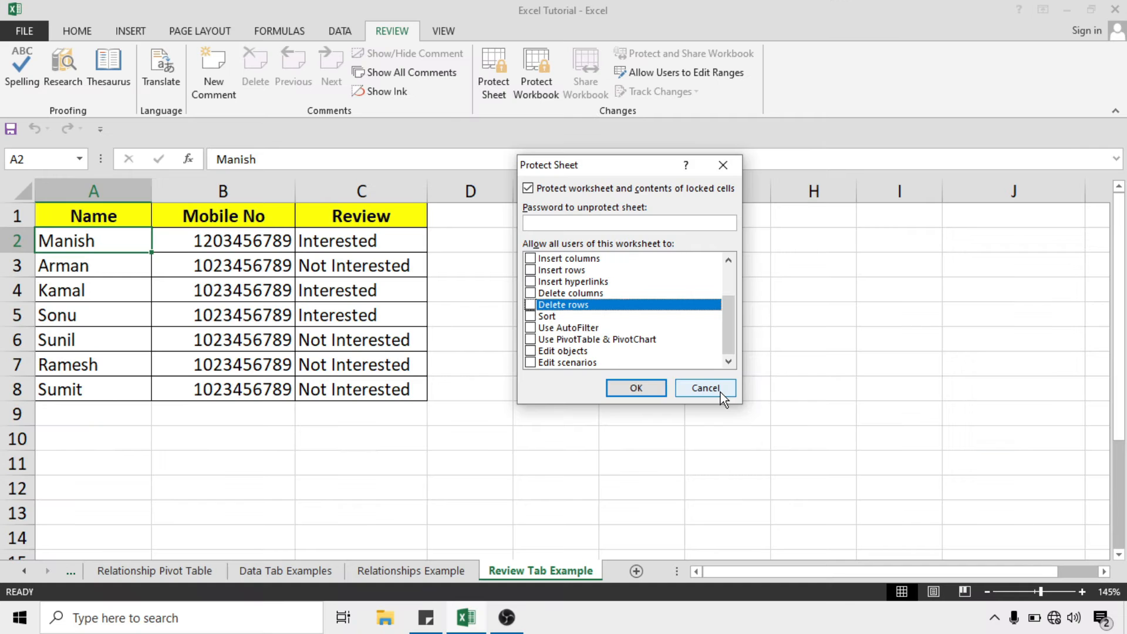
left_click(1041, 572)
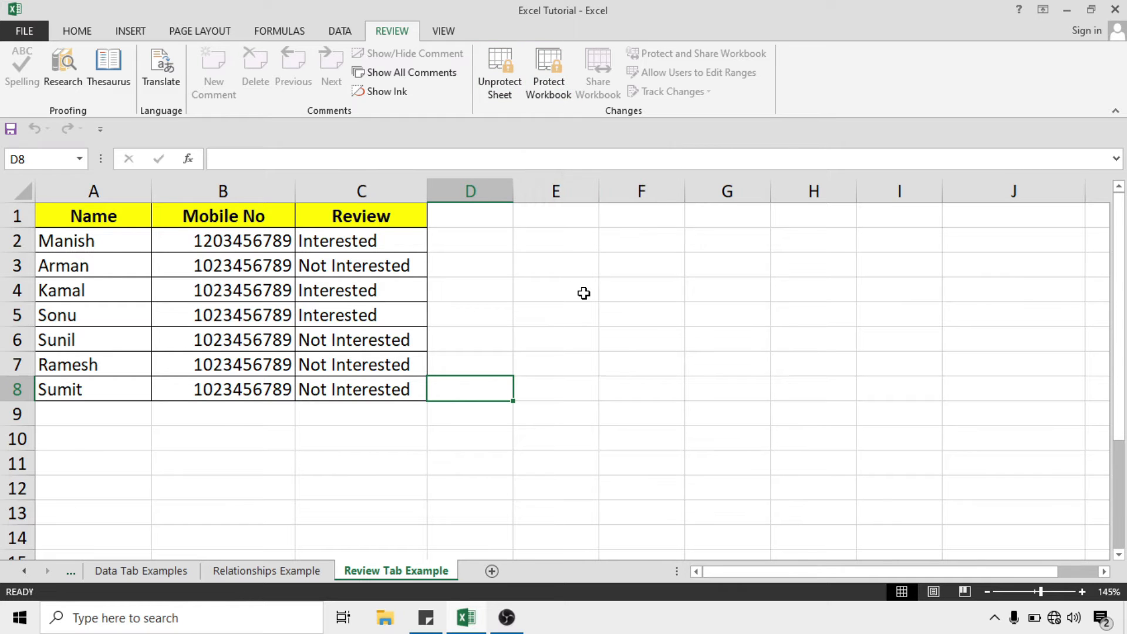
Protect the workbook structure with a password, re-entered to confirm
left_click(557, 94)
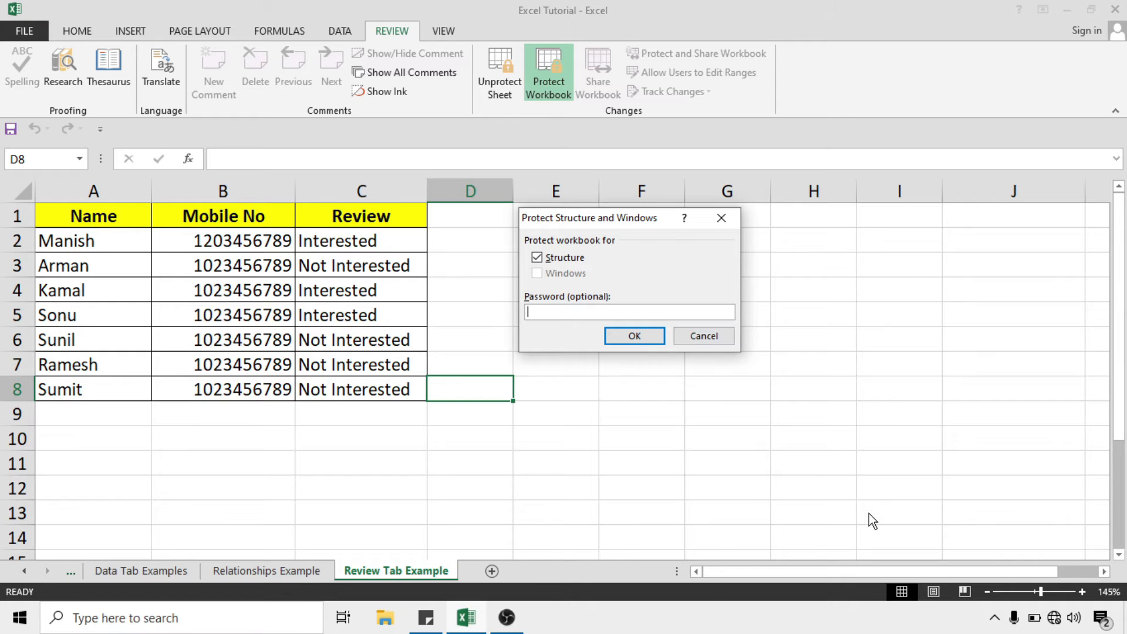
type("120345")
key("BackSpace")
key("BackSpace")
key("BackSpace")
key("BackSpace")
key("BackSpace")
type("123456")
key("BackSpace")
key("Return")
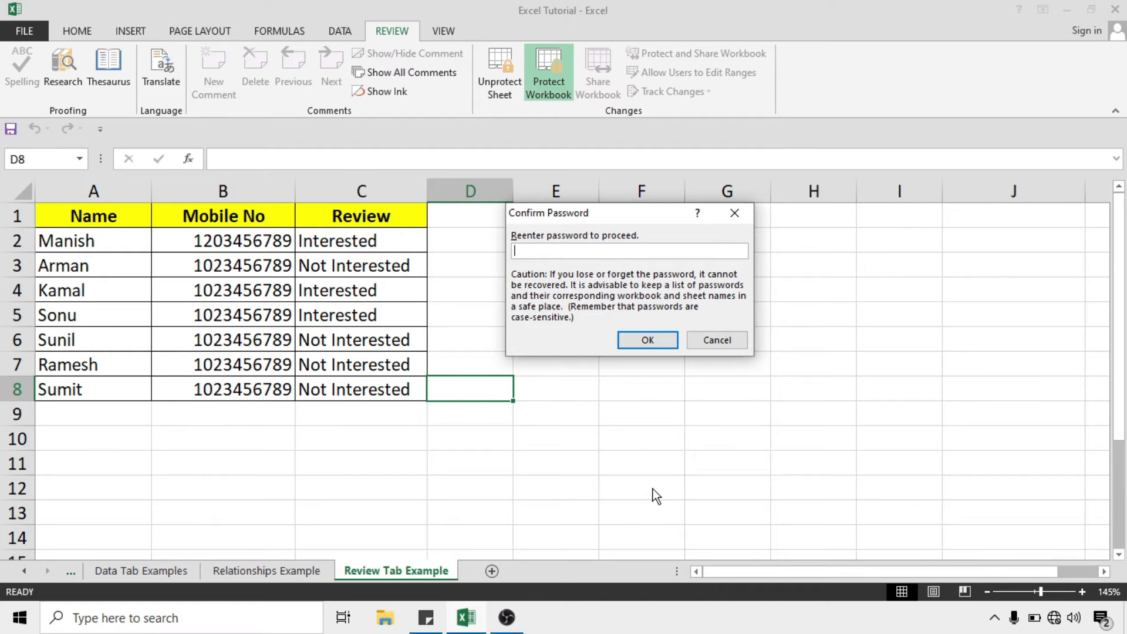
type("12345")
left_click(639, 339)
Select cells E7, D8 and D14 on the sheet
left_click(581, 371)
left_click(505, 398)
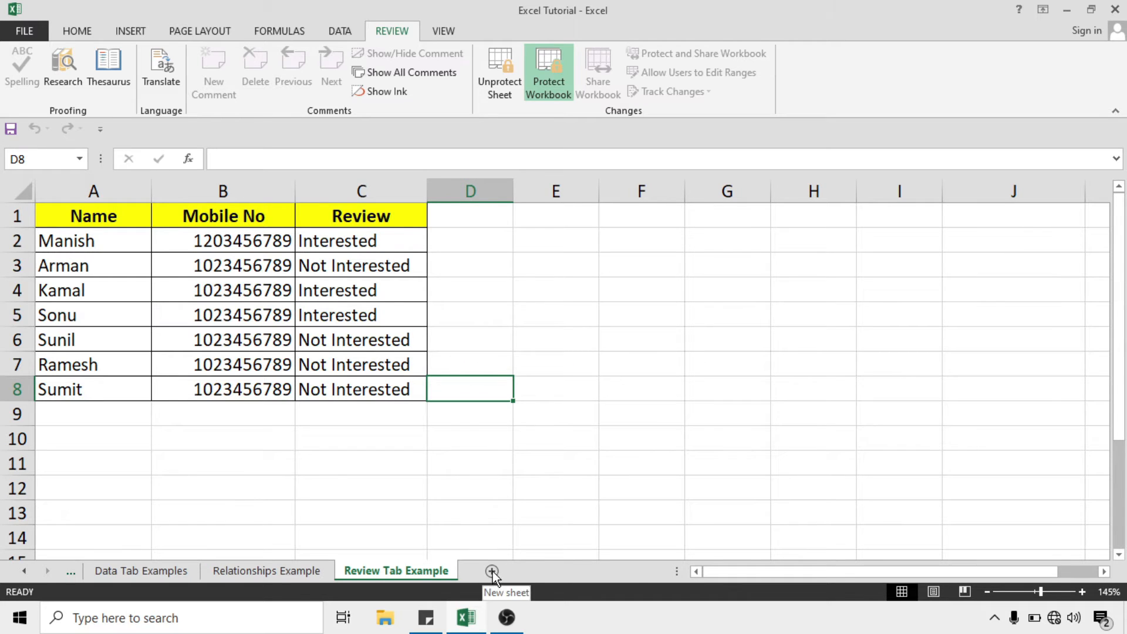
left_click(491, 549)
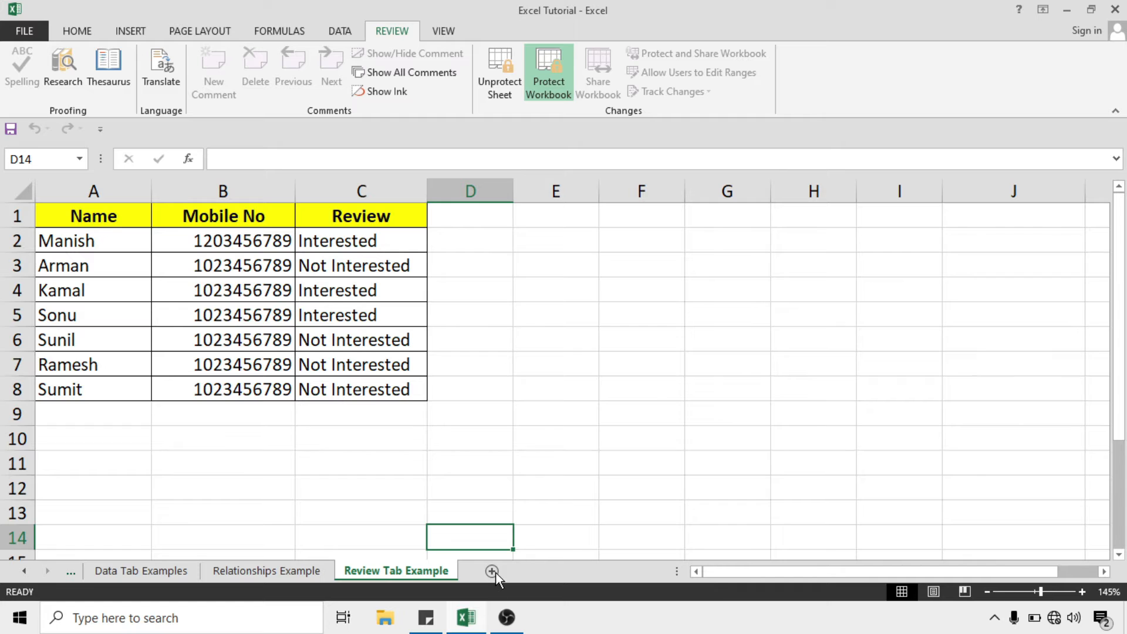
left_click(499, 439)
left_click(483, 311)
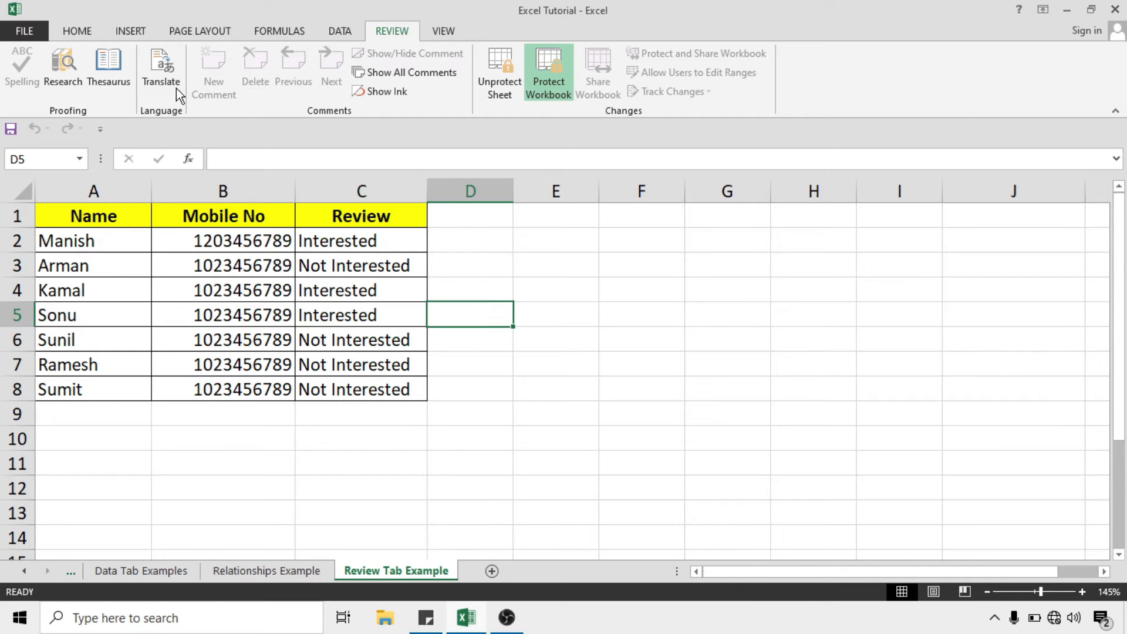
left_click(92, 26)
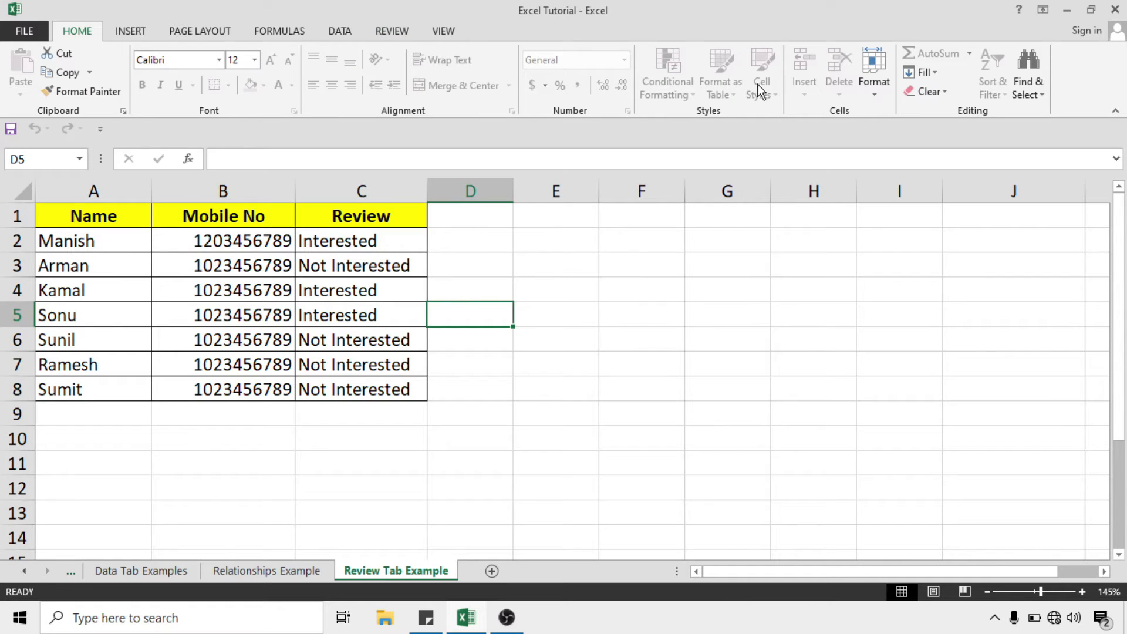
left_click(361, 218)
left_click_drag(126, 219, 378, 386)
left_click(352, 291)
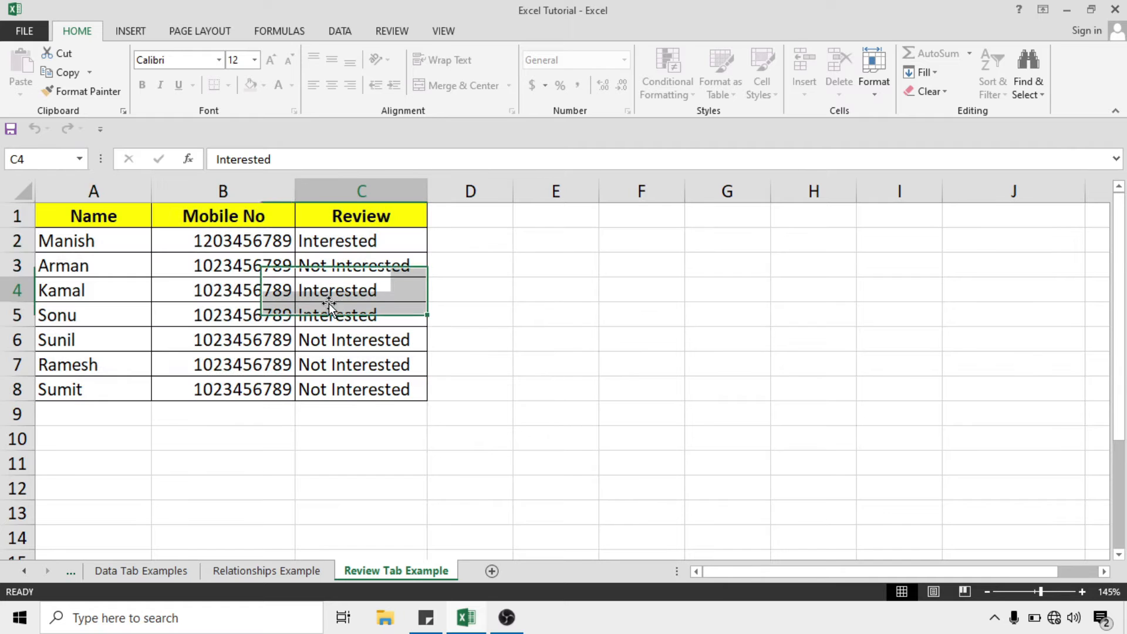
double_click(390, 290)
left_click(565, 354)
double_click(227, 270)
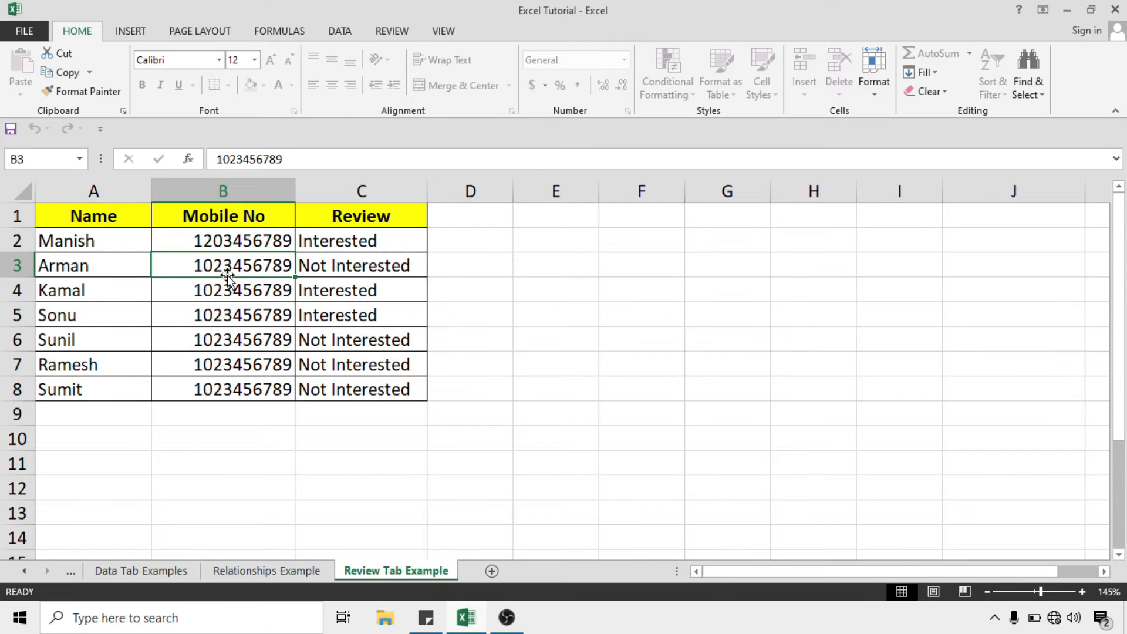
left_click(550, 356)
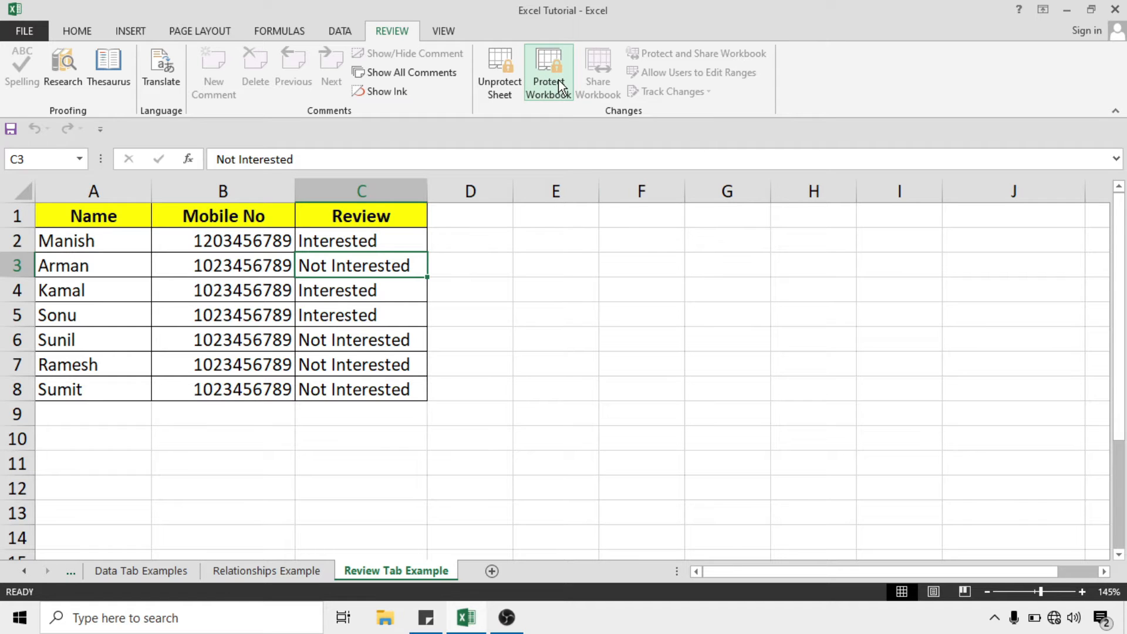
Unprotect the workbook with its password and confirm cell D1 still rejects typing
left_click(558, 79)
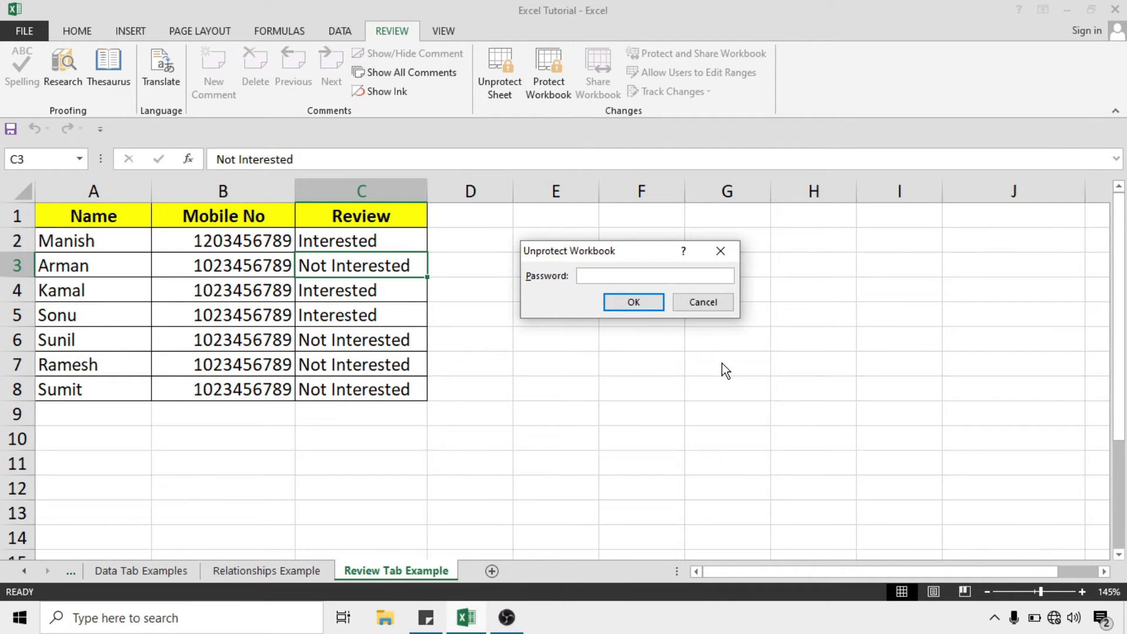
type("12345")
left_click(655, 310)
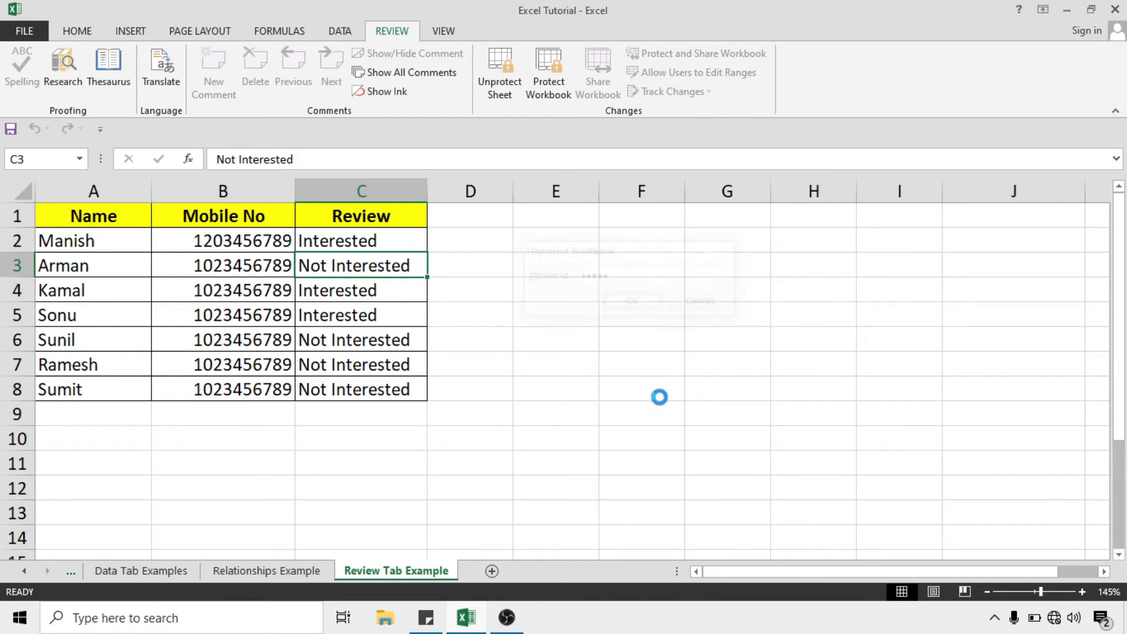
left_click(553, 318)
left_click(483, 216)
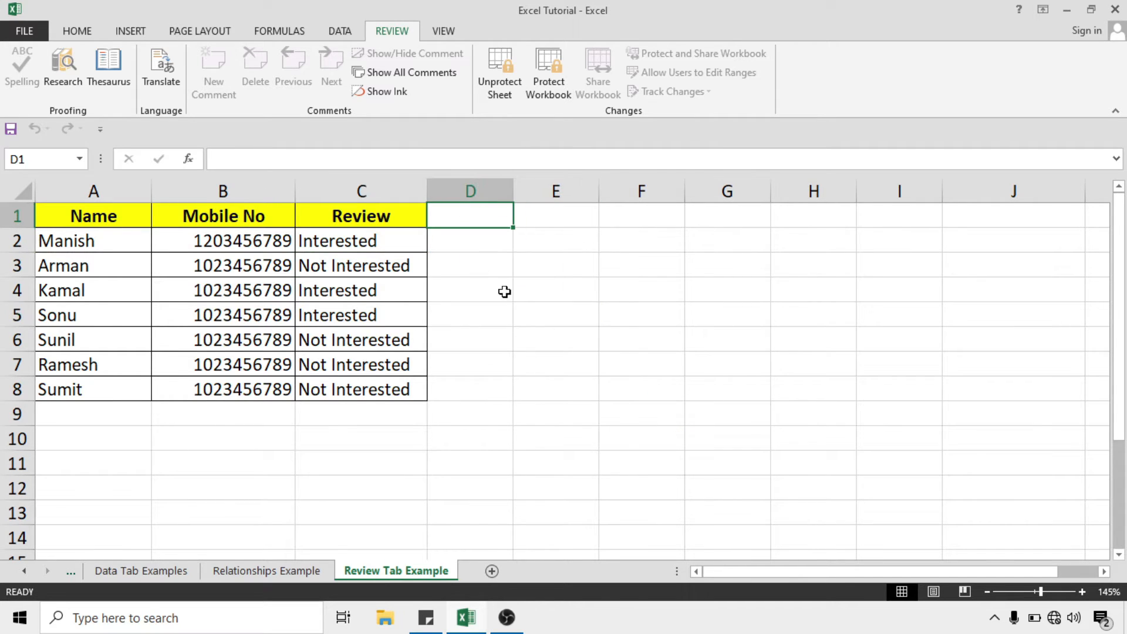
key("a")
left_click(566, 355)
Unprotect the sheet, enter then clear a test 'ggg' in D1, and show the View tab
left_click(501, 80)
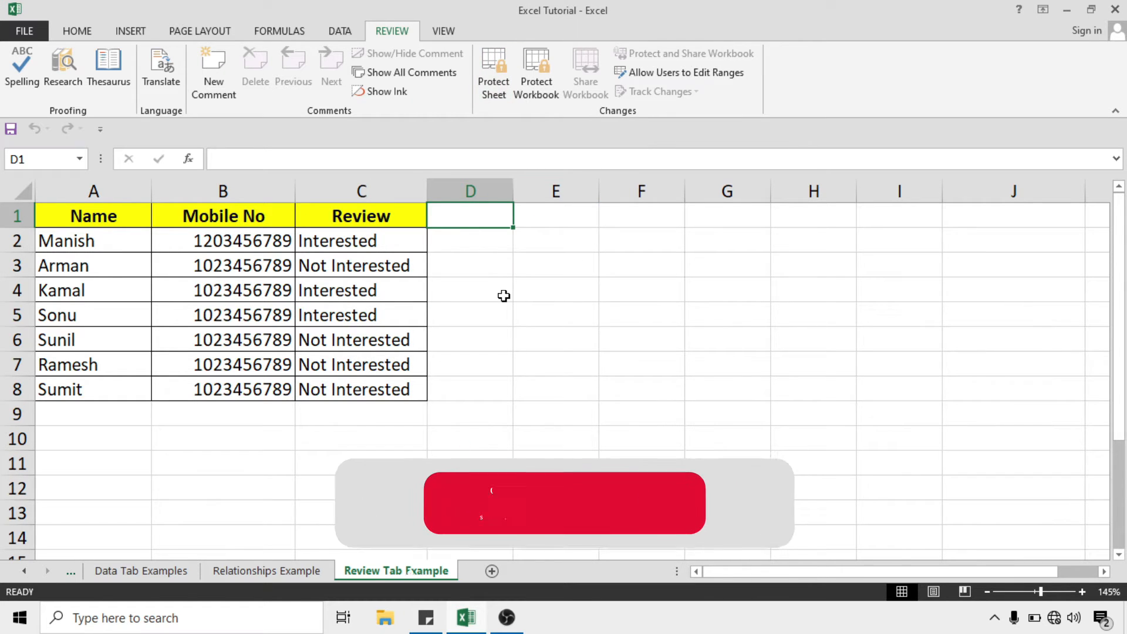
type("ggg")
left_click(525, 267)
left_click(481, 222)
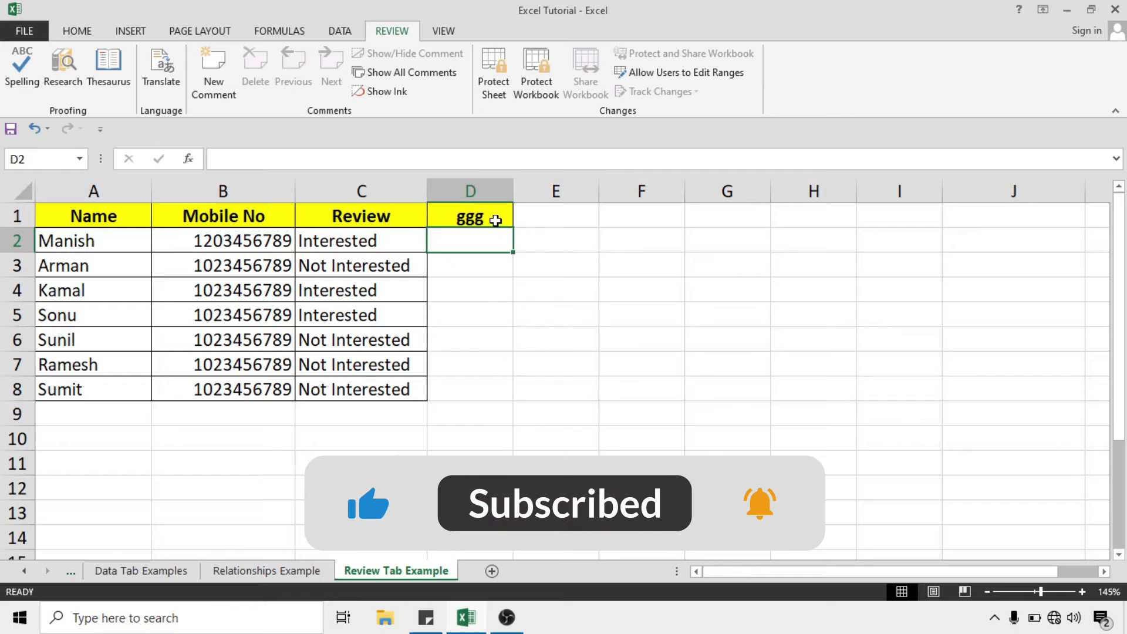
key("Delete")
key("Down")
key("Down")
key("Down")
key("Down")
left_click(480, 223)
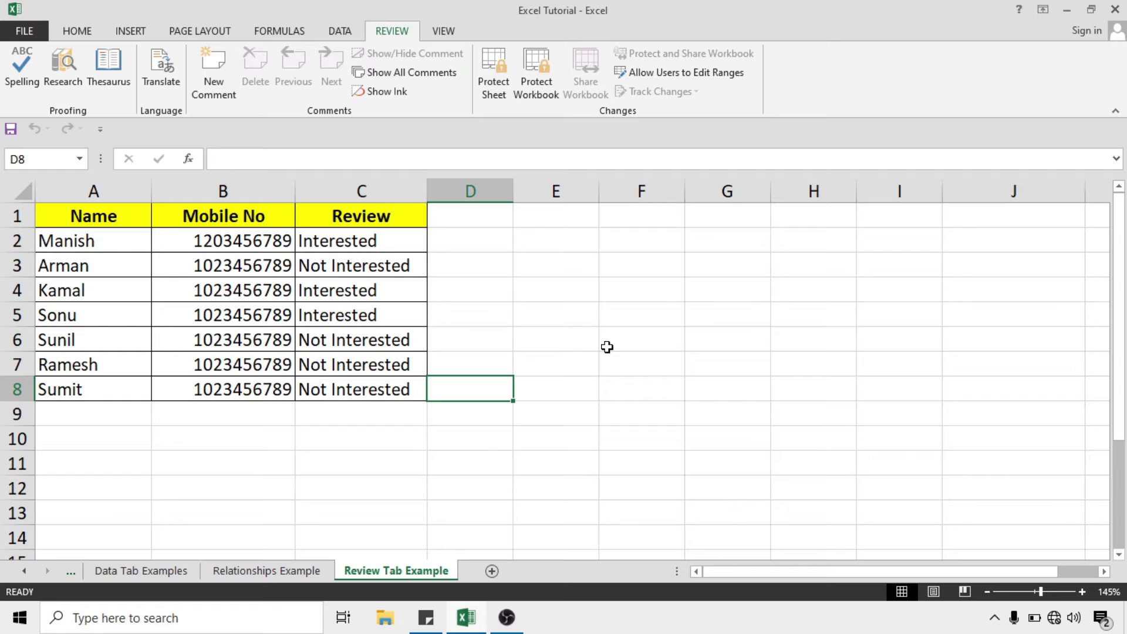
left_click(443, 31)
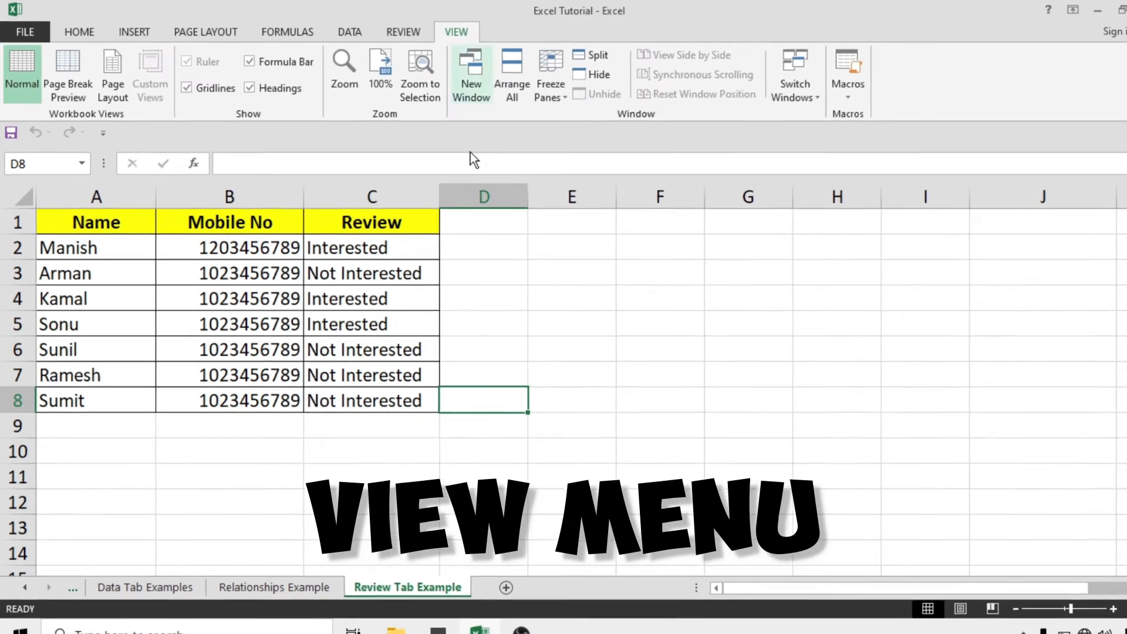
left_click(578, 351)
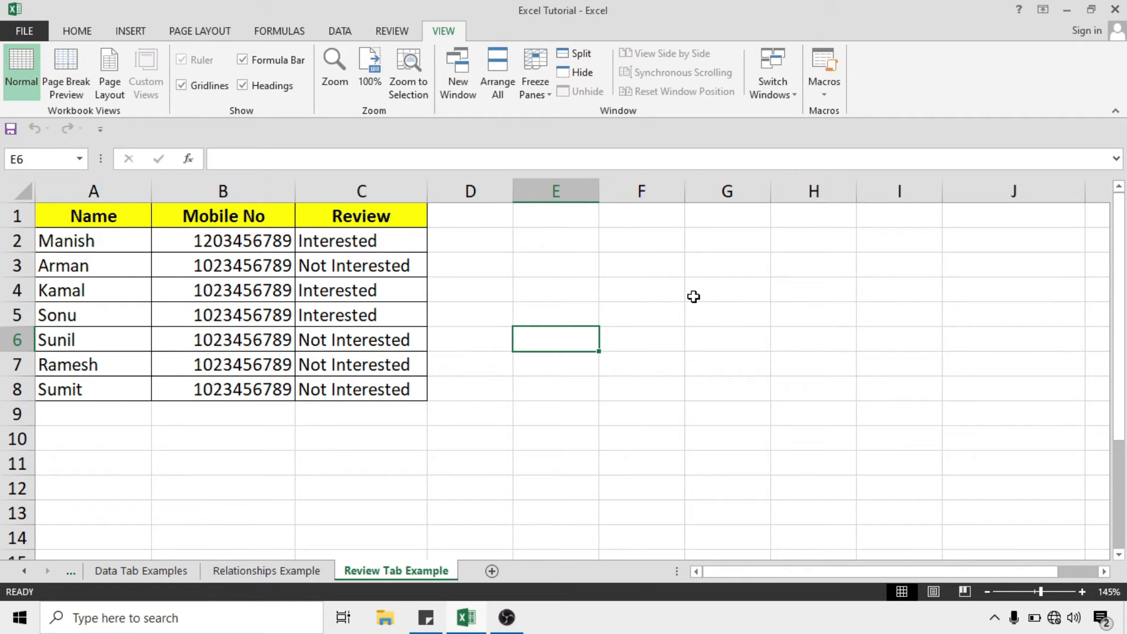
left_click(64, 76)
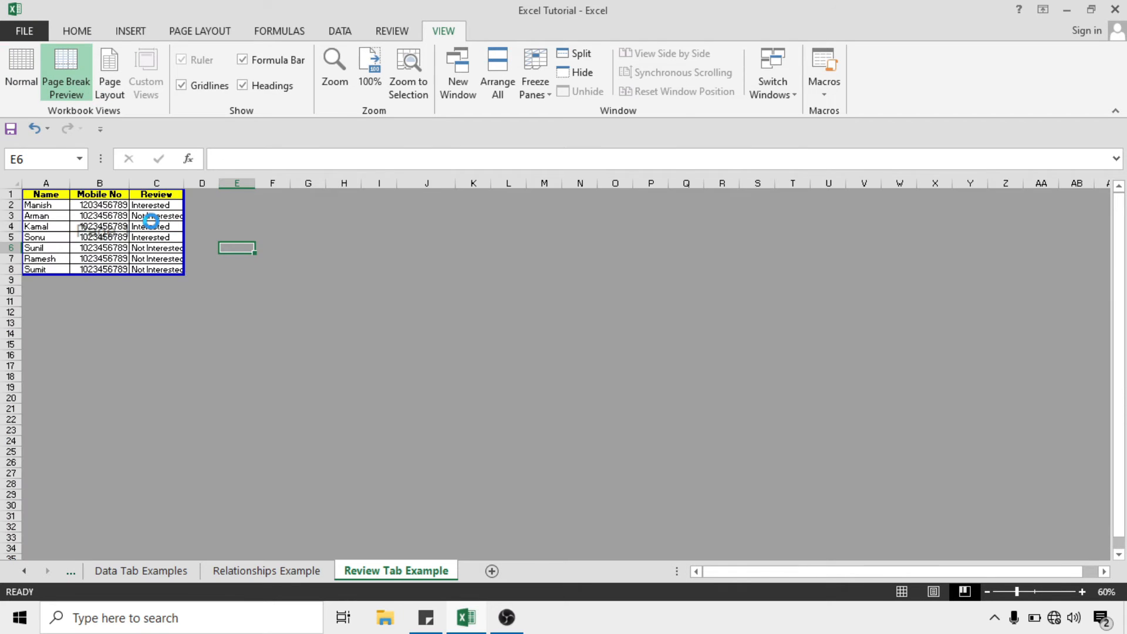
scroll(155, 226, "up", 4, "ctrl")
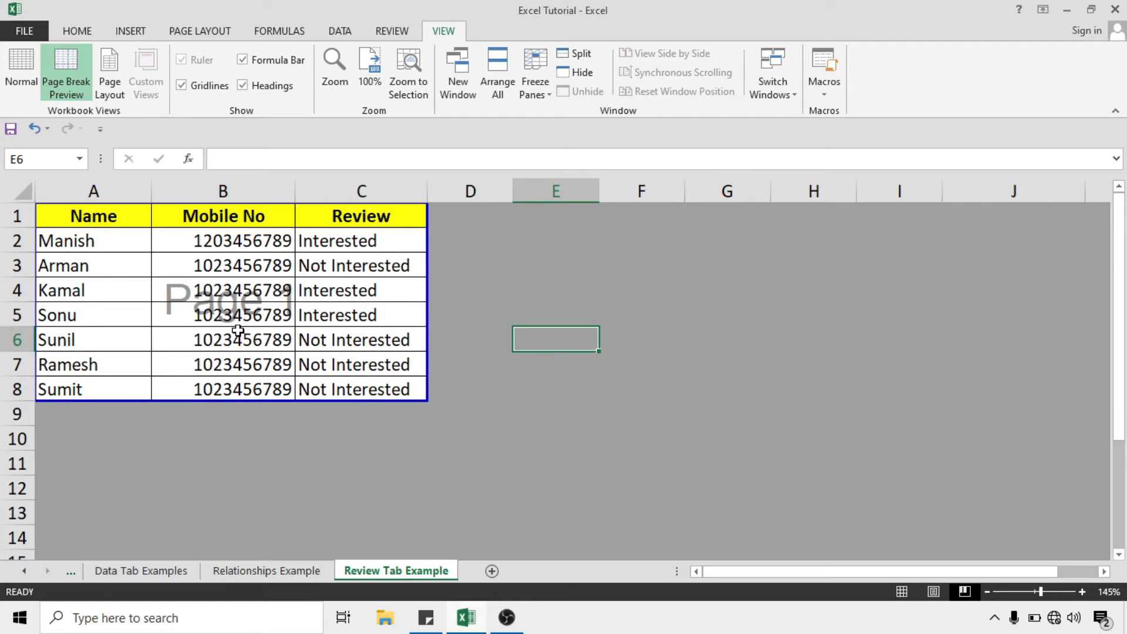
scroll(254, 332, "up", 1, "ctrl")
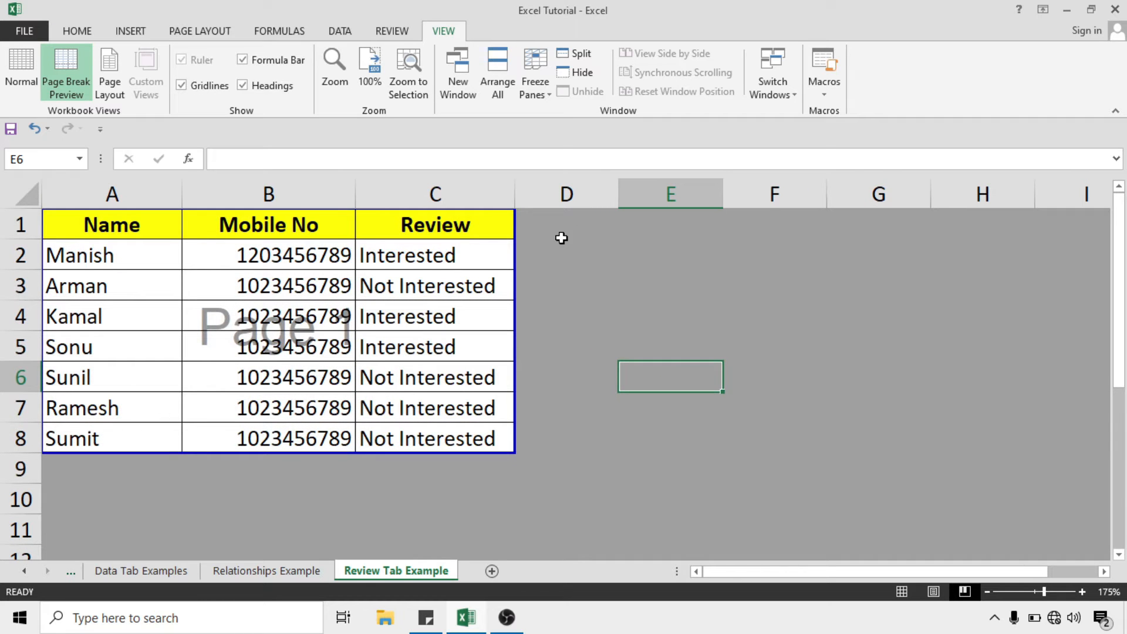
left_click(30, 58)
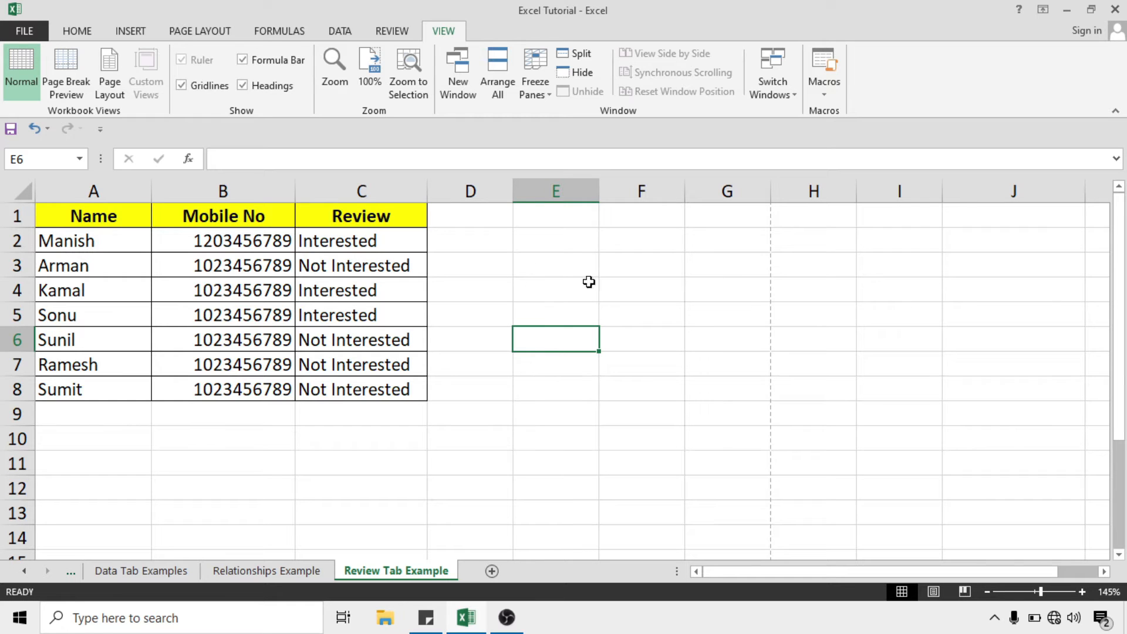
Duplicate the A1:C8 contact table at H1 and widen column I for full mobile numbers
left_click(728, 263)
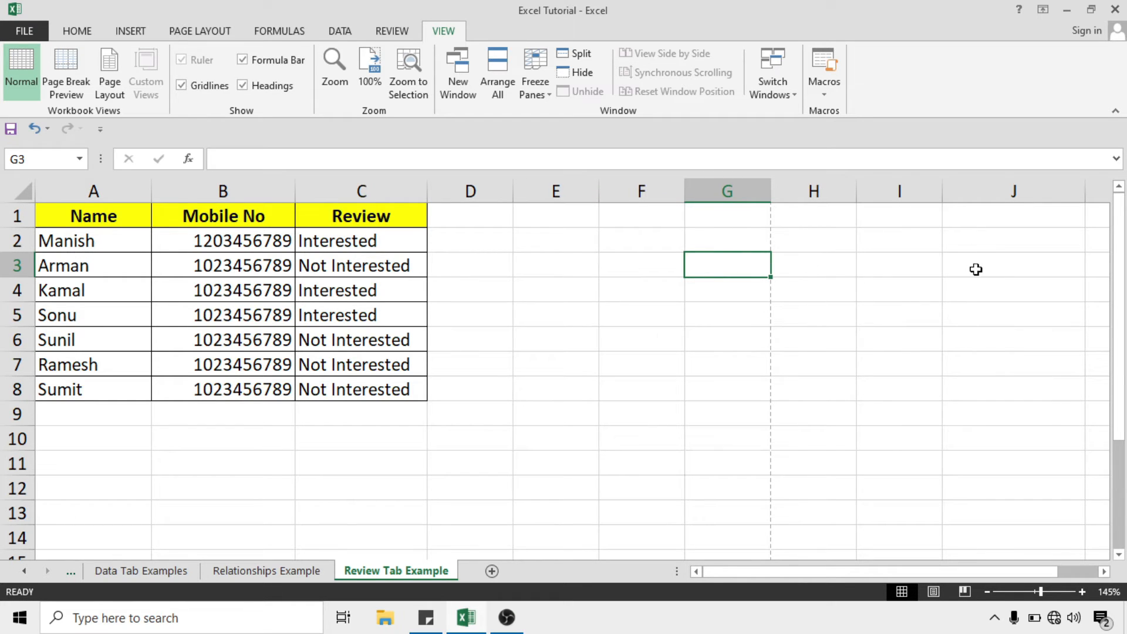
left_click(918, 264)
left_click_drag(89, 213, 369, 377)
key("ctrl+c")
left_click(846, 220)
key("ctrl+v")
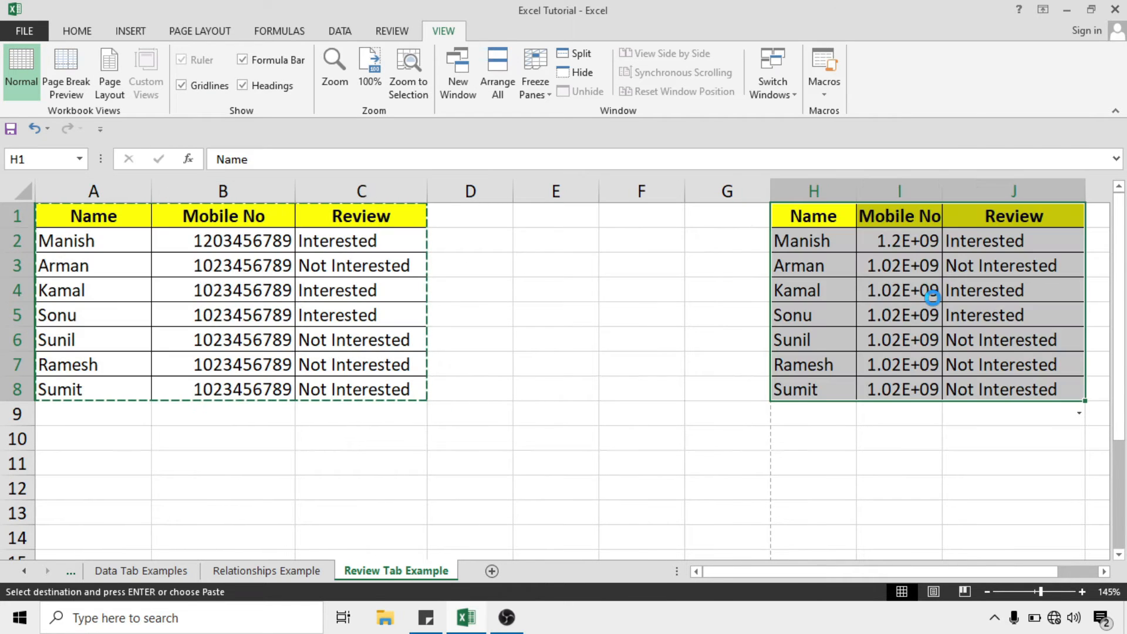
scroll(954, 365, "up", 1)
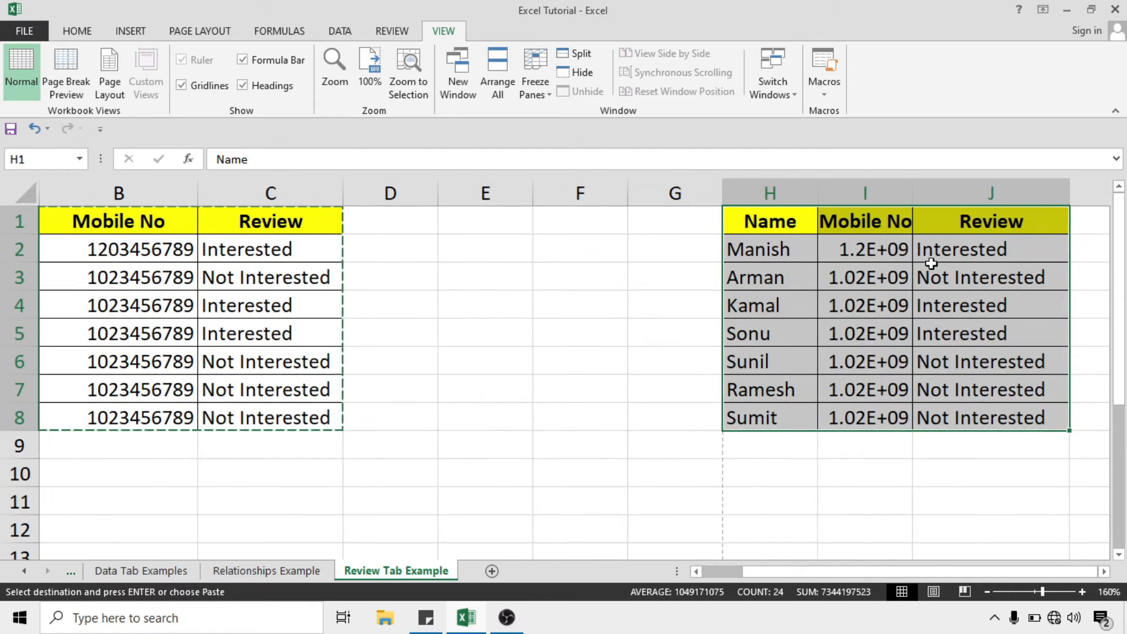
left_click_drag(912, 193, 1008, 193)
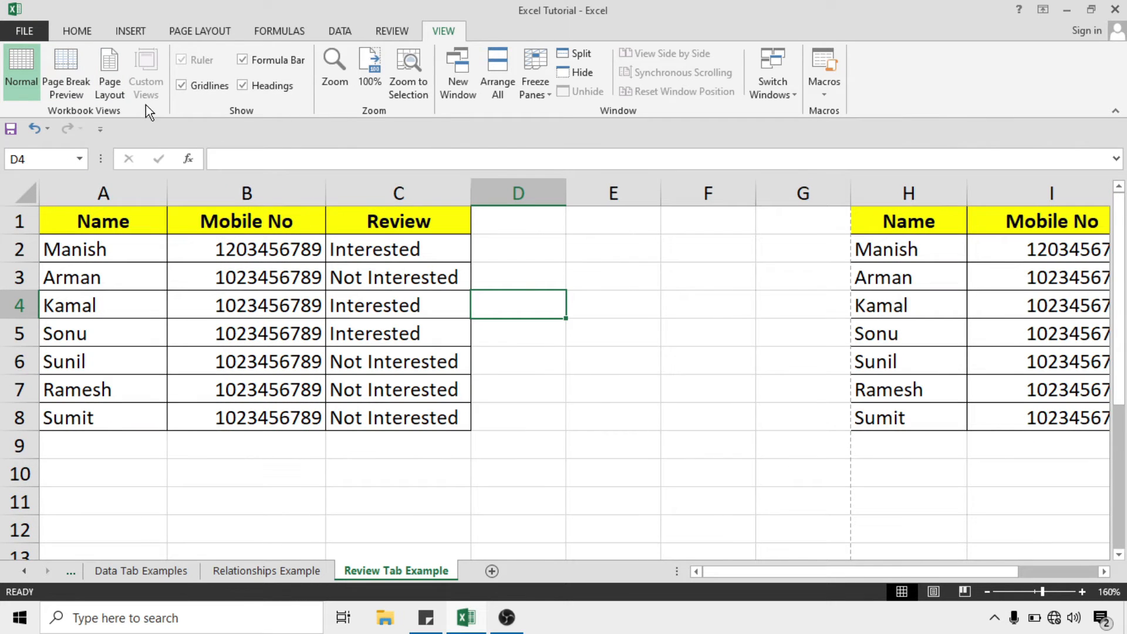
left_click(71, 75)
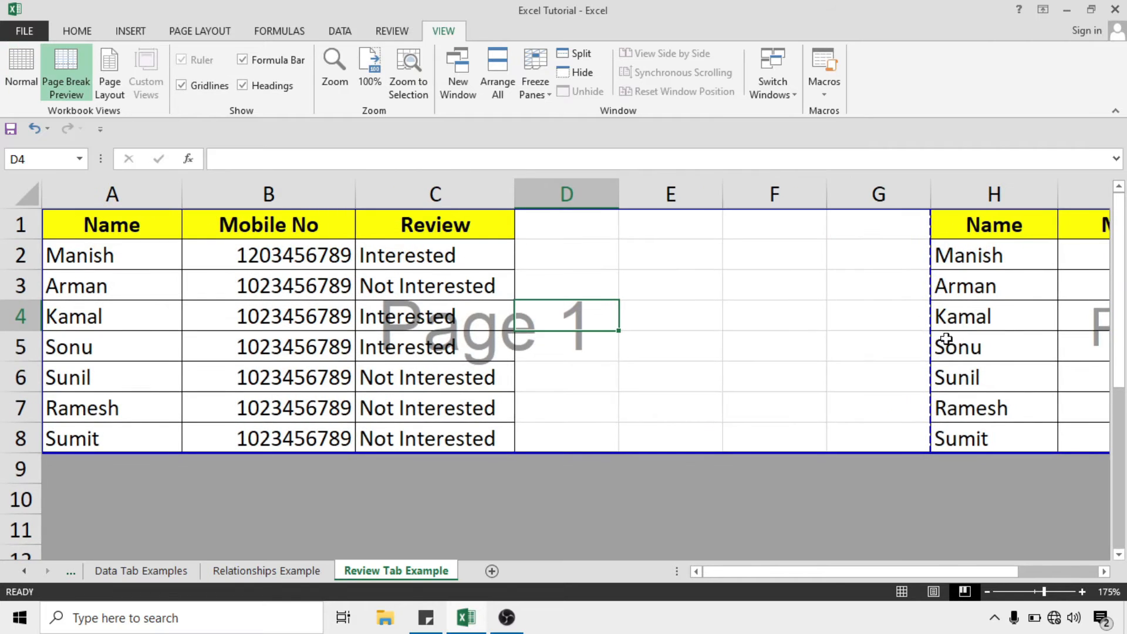
left_click_drag(1008, 572, 857, 573)
scroll(899, 473, "down", 1)
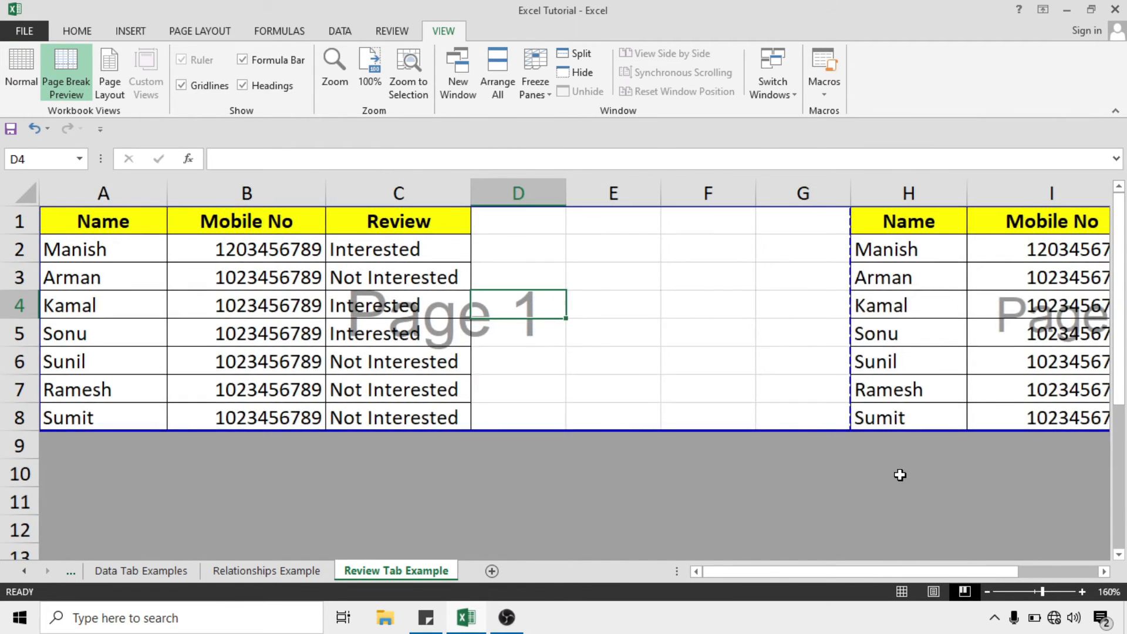
scroll(899, 473, "down", 3)
left_click(901, 591)
scroll(492, 413, "down", 5)
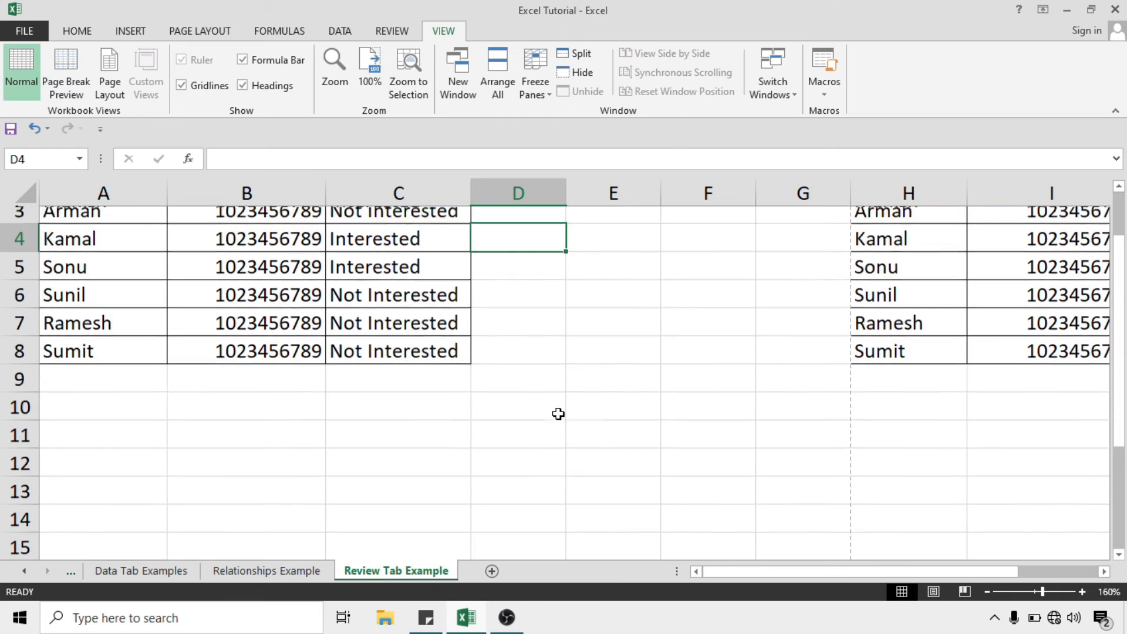
scroll(491, 413, "down", 7)
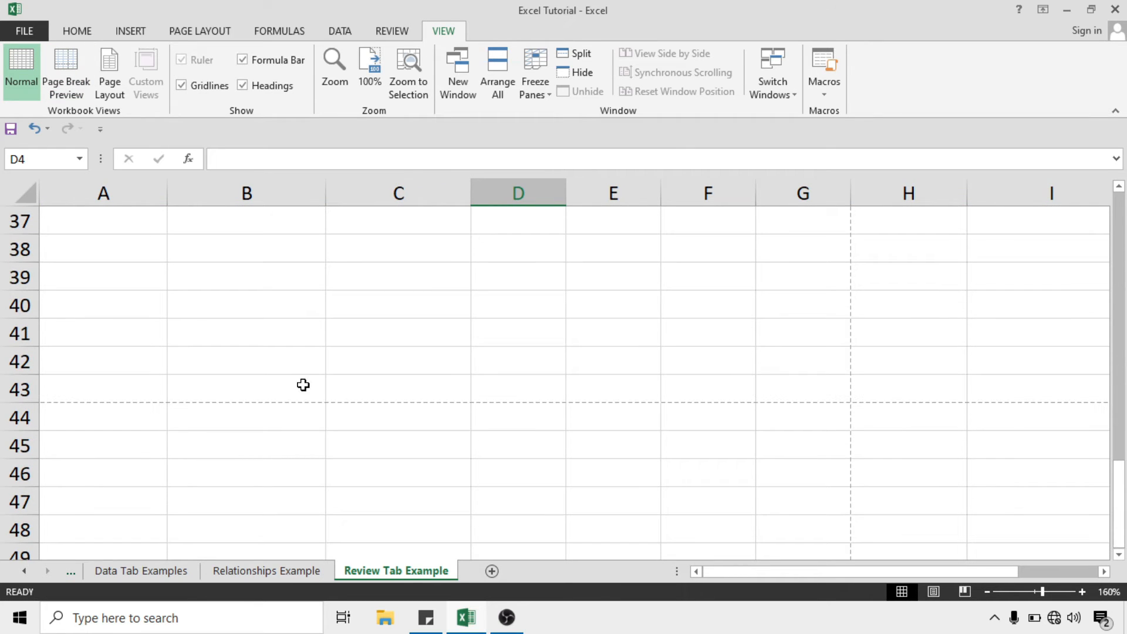
left_click_drag(136, 231, 752, 395)
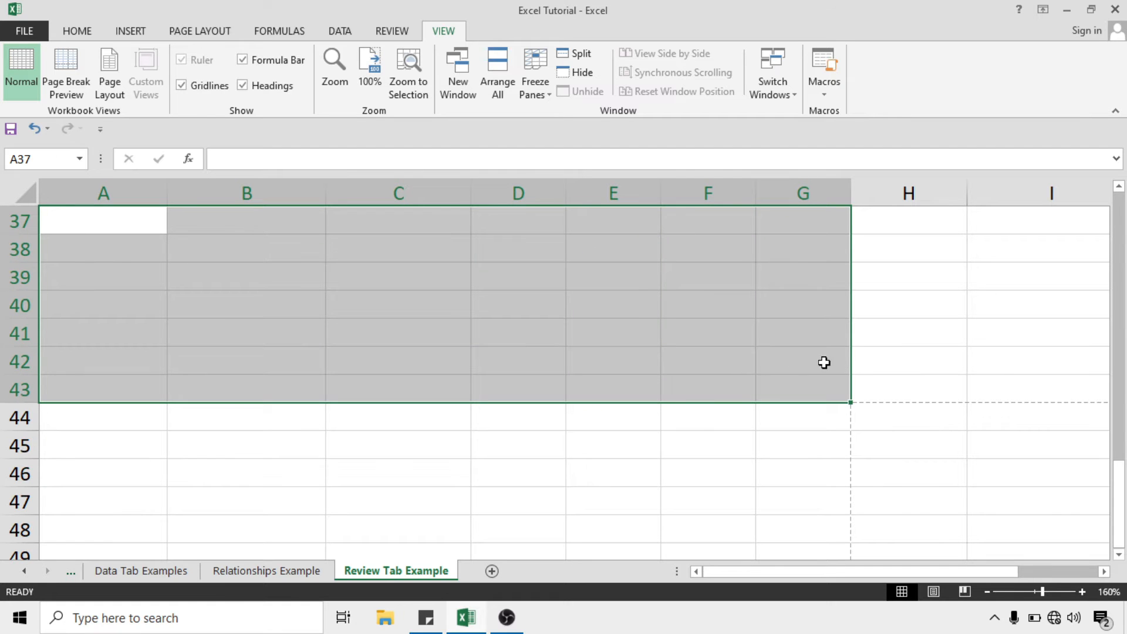
left_click(261, 423)
left_click_drag(69, 445, 261, 455)
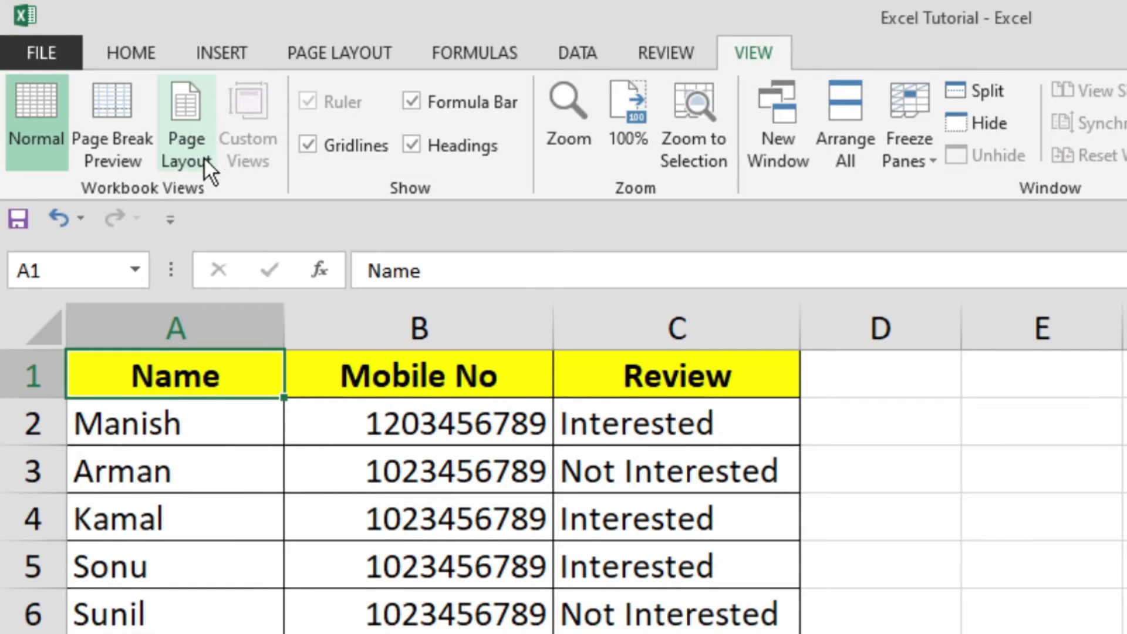
Switch the sheet to Page Layout view and scroll through the printed pages
left_click(185, 131)
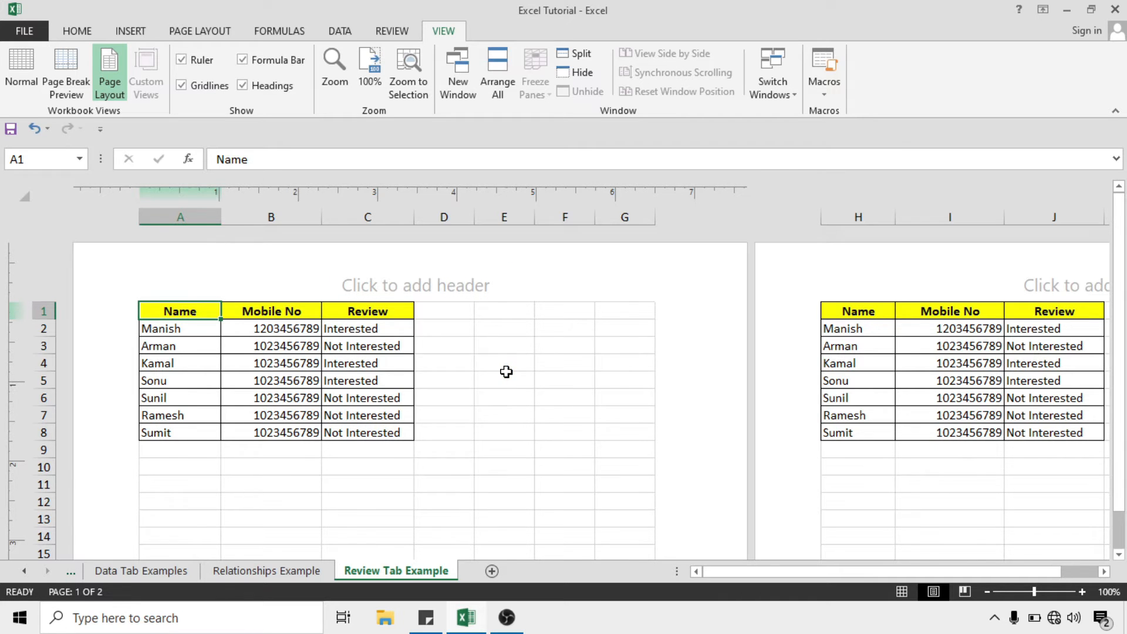
scroll(506, 372, "up", 2)
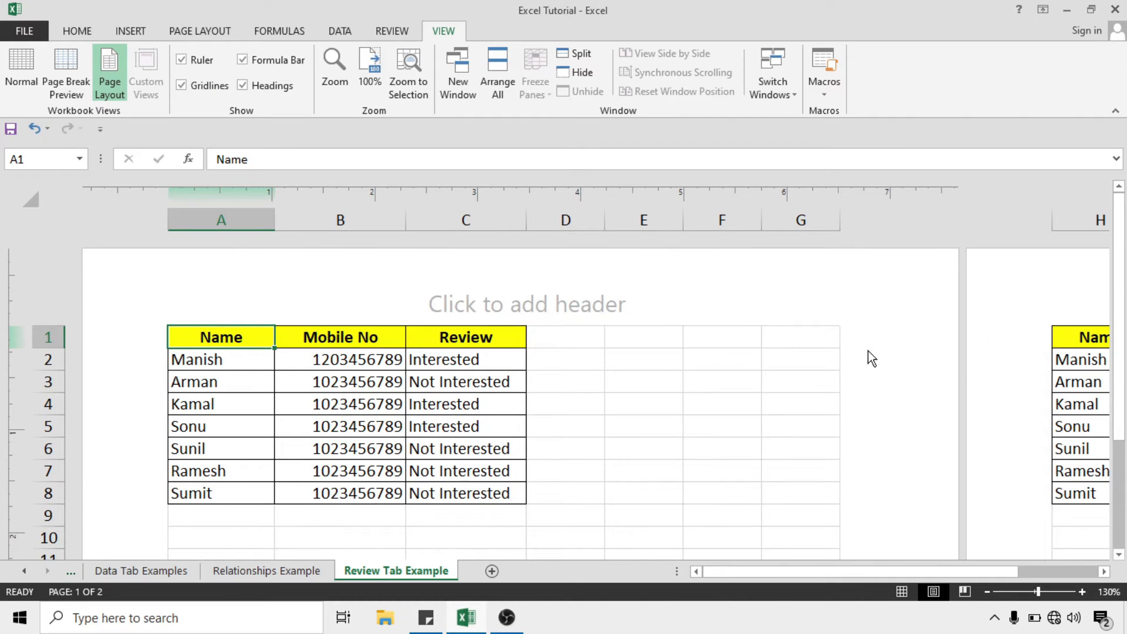
scroll(601, 354, "down", 2)
scroll(601, 355, "up", 2)
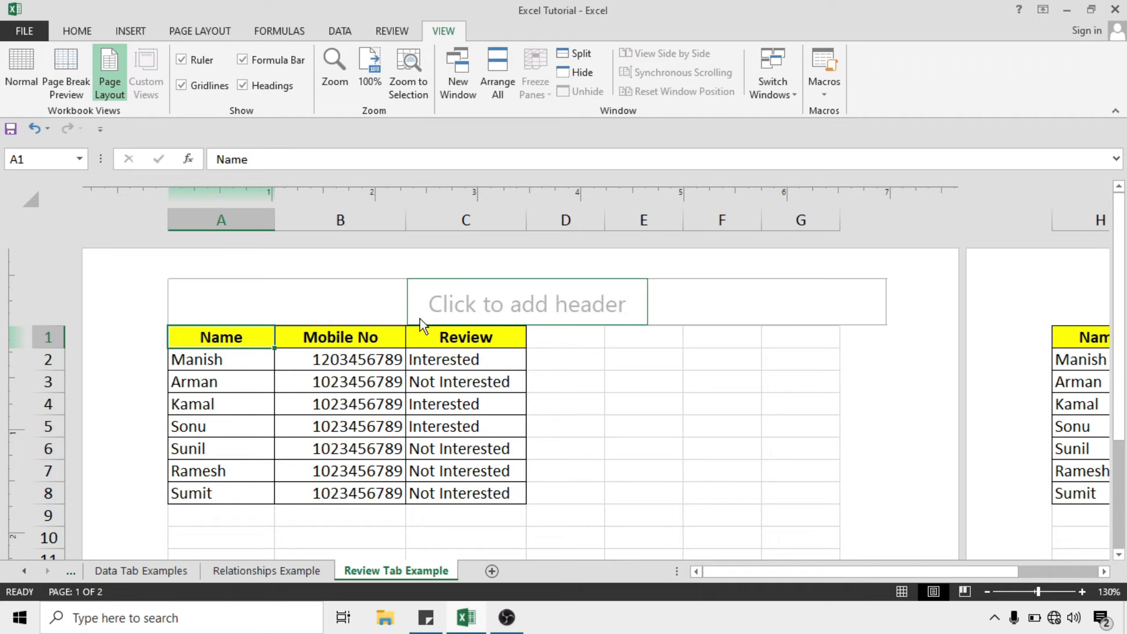
Enter the centre page header area, then leave it to return to the worksheet cells
left_click(551, 296)
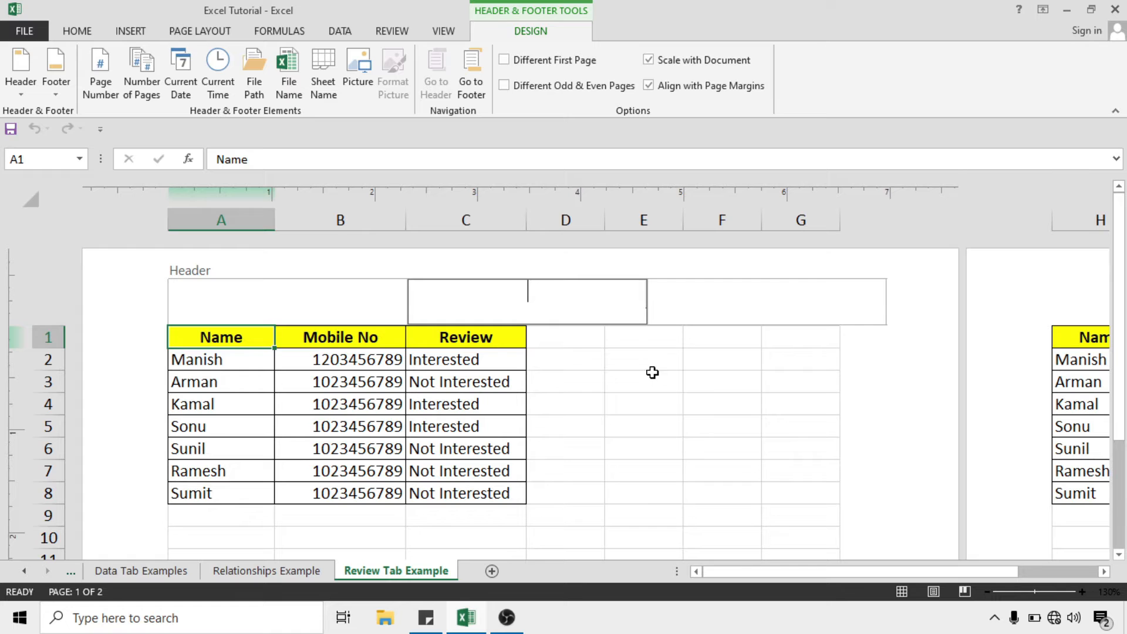
left_click(687, 373)
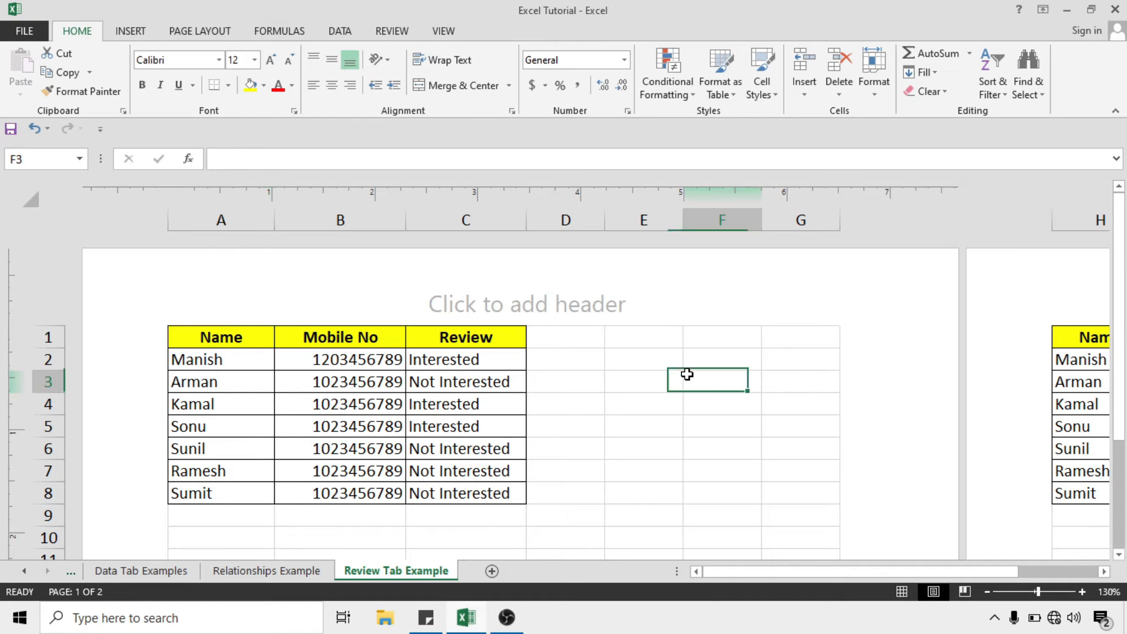
scroll(687, 374, "down", 5)
scroll(686, 374, "down", 8)
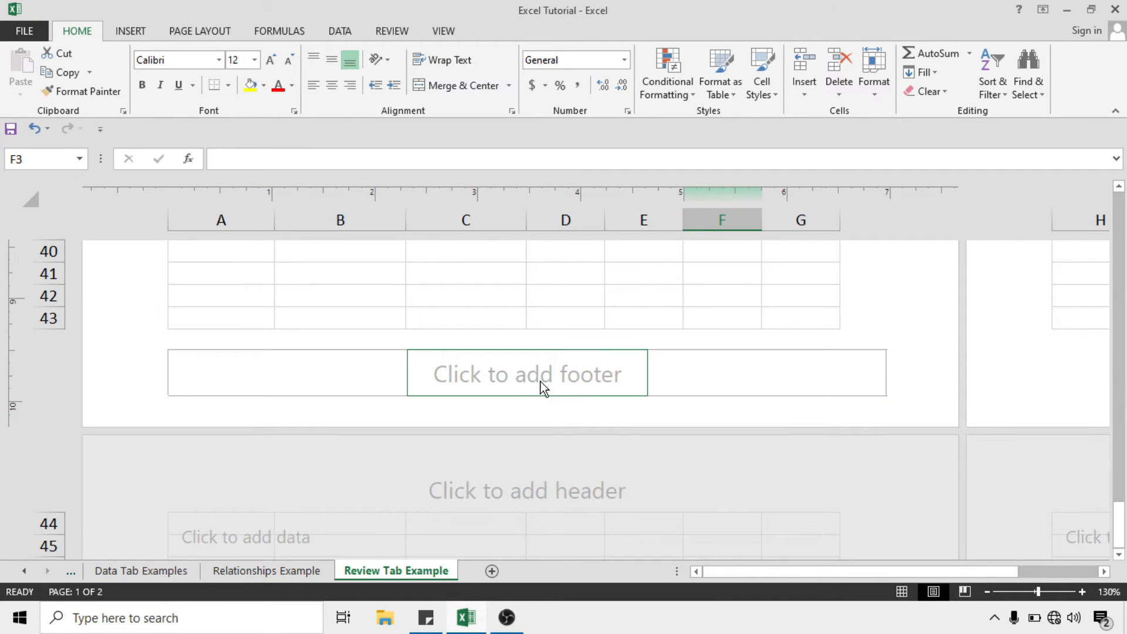
scroll(555, 382, "up", 8)
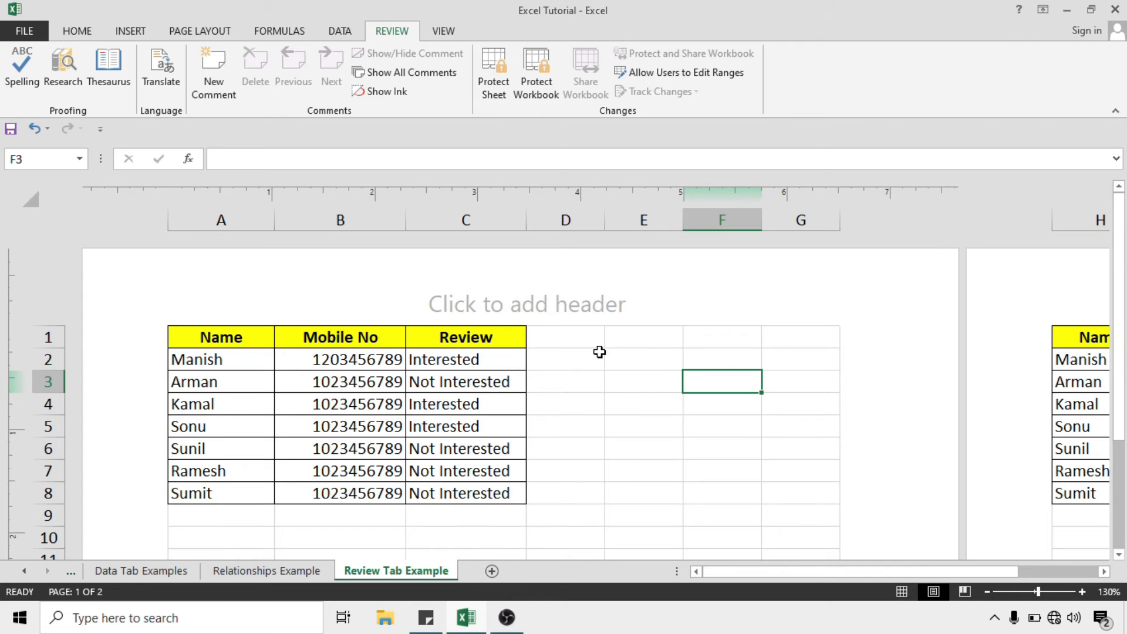
left_click(446, 35)
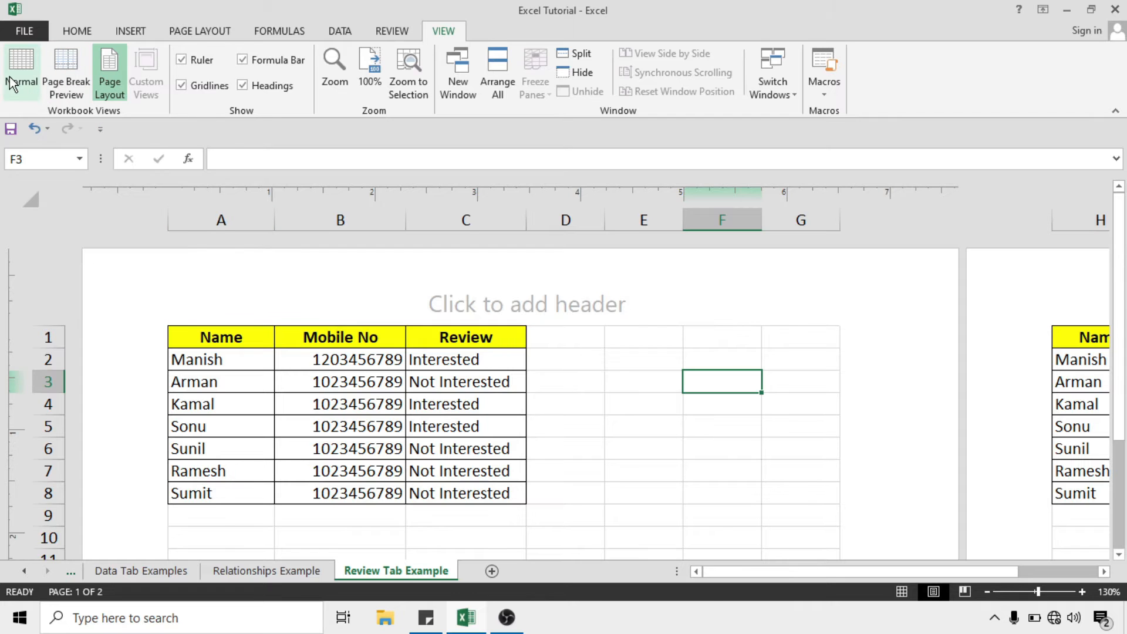
Return the sheet to Normal view and select cell E5
left_click(24, 61)
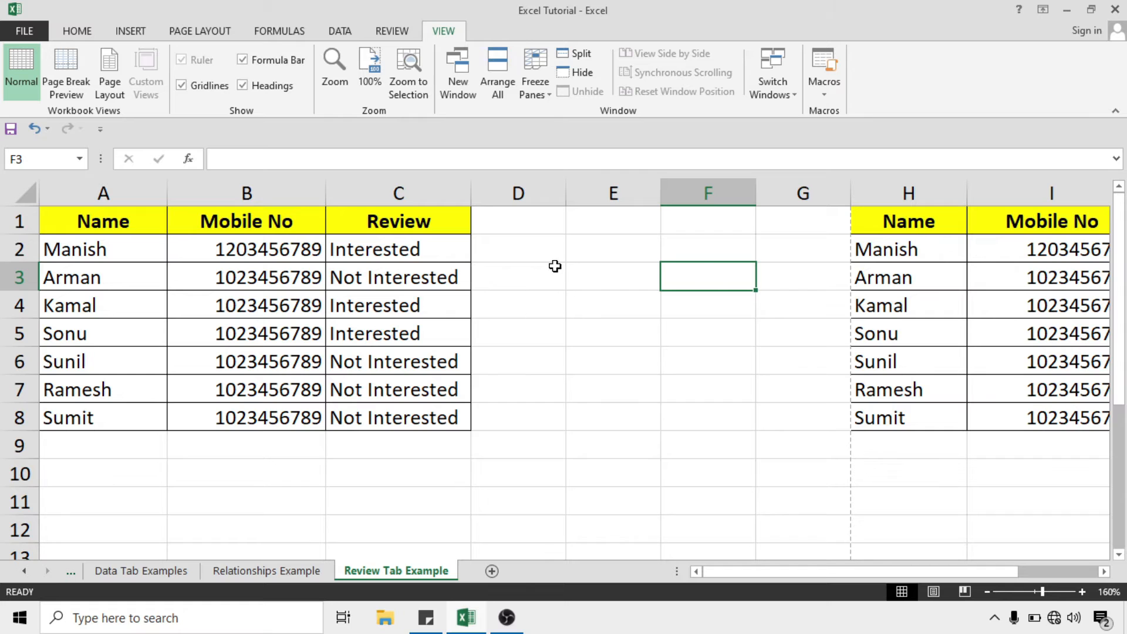
left_click(558, 445)
left_click(618, 393)
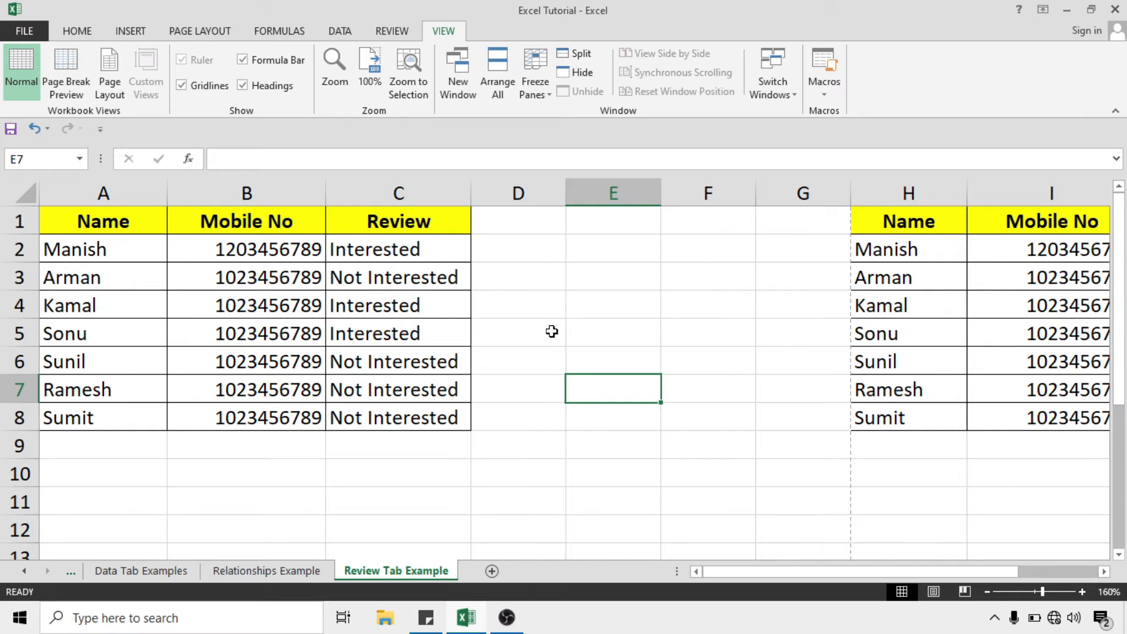
left_click_drag(551, 329, 632, 419)
left_click(581, 332)
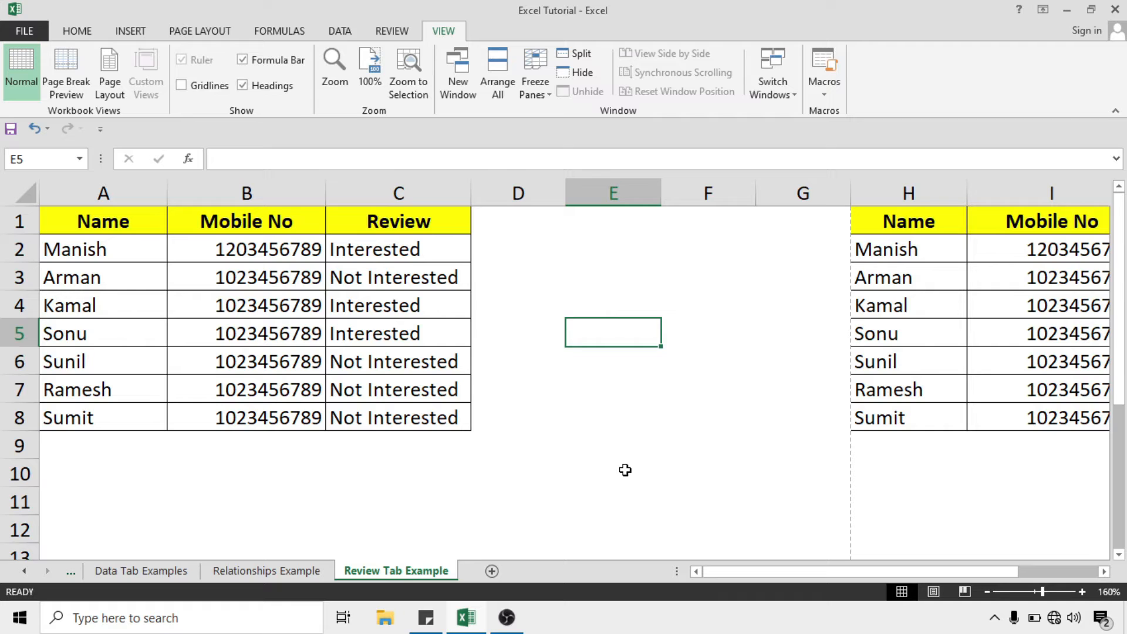
Turn gridlines on, and hide then reshow the formula bar and row/column headings
left_click(190, 88)
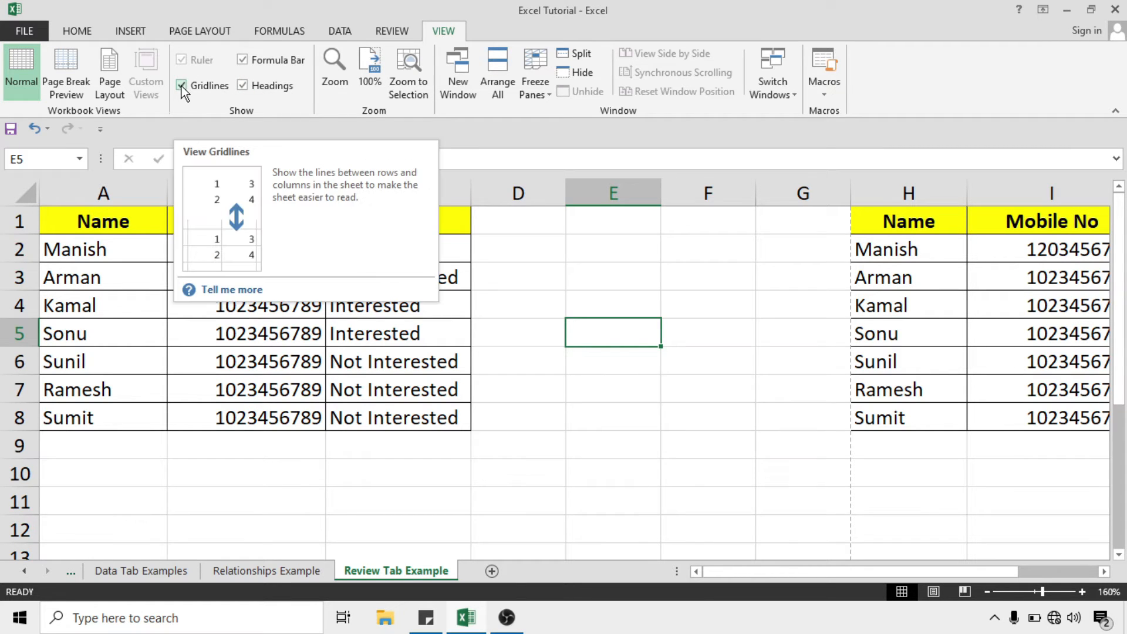
left_click(257, 59)
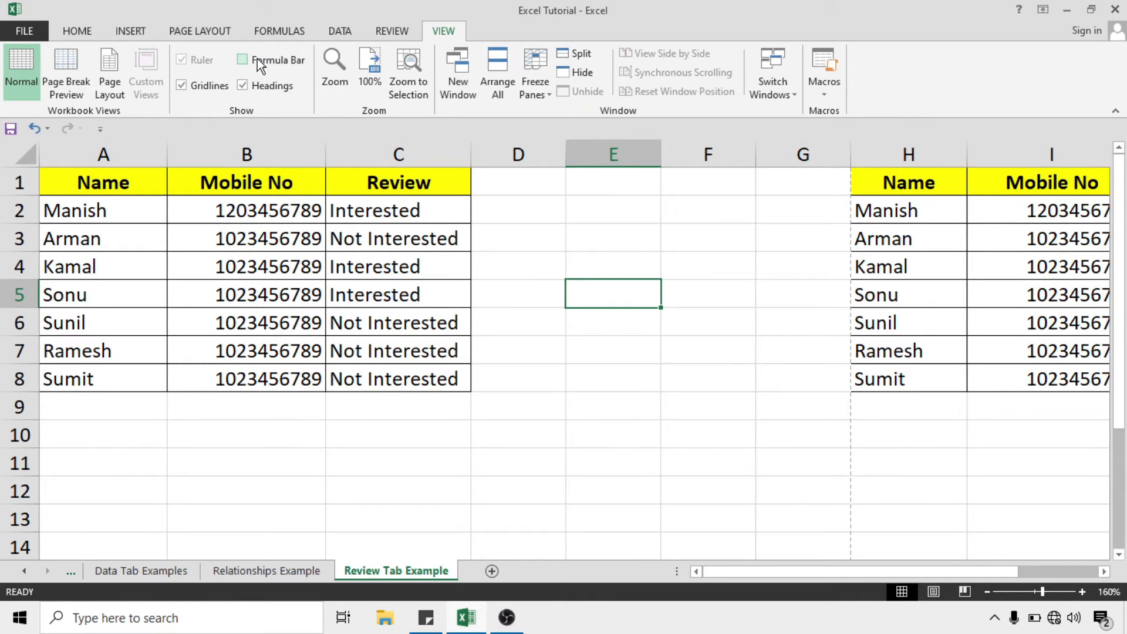
left_click(258, 58)
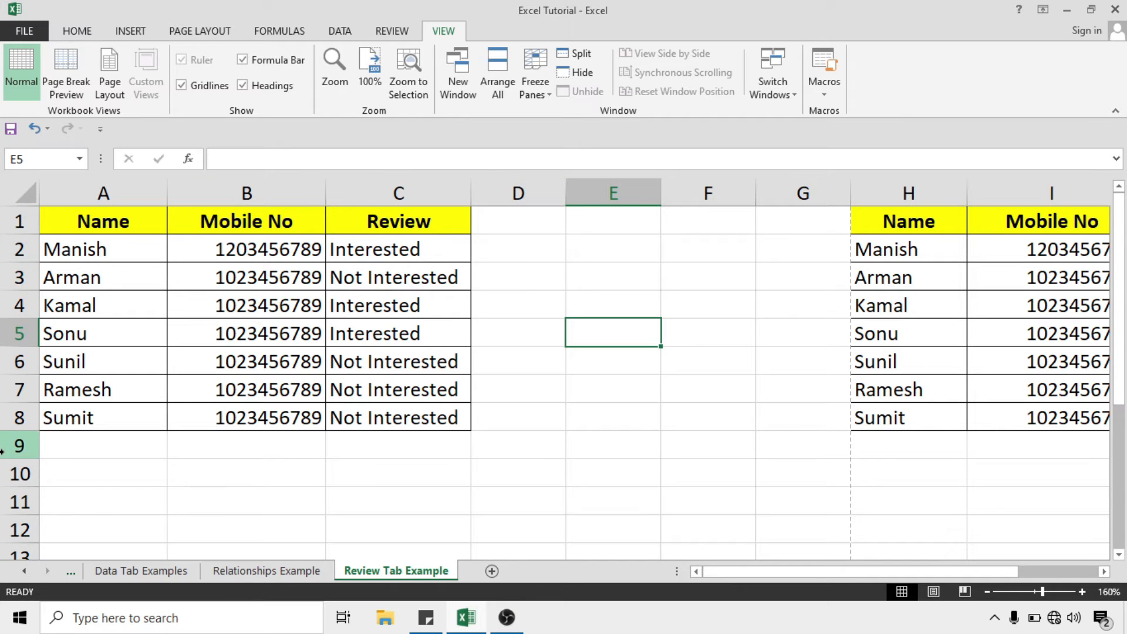
left_click(253, 91)
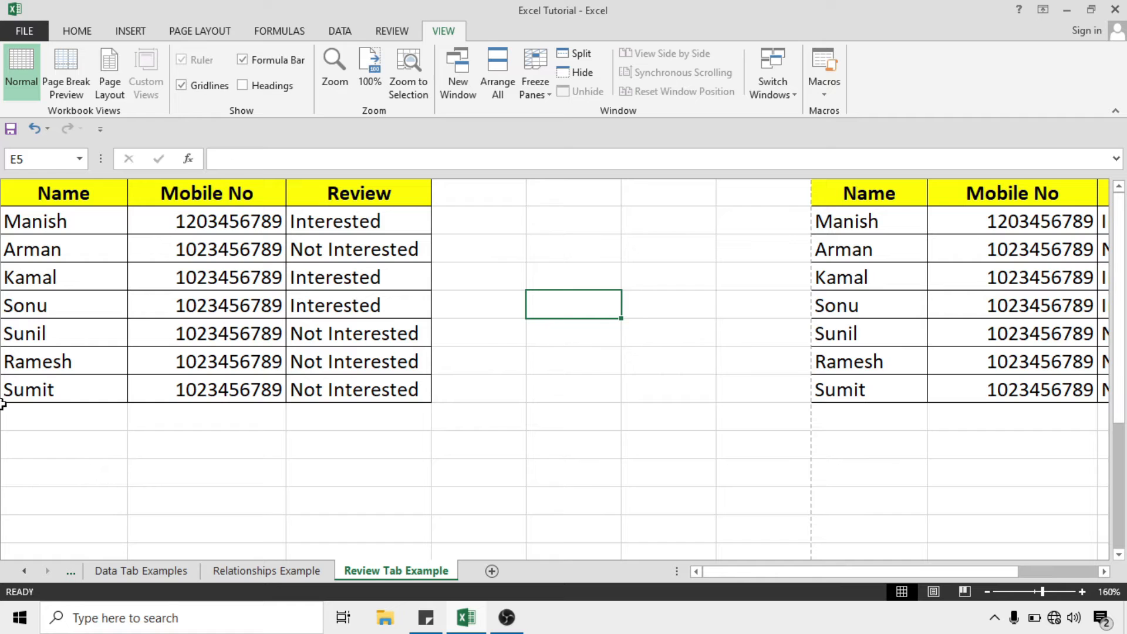
left_click(262, 88)
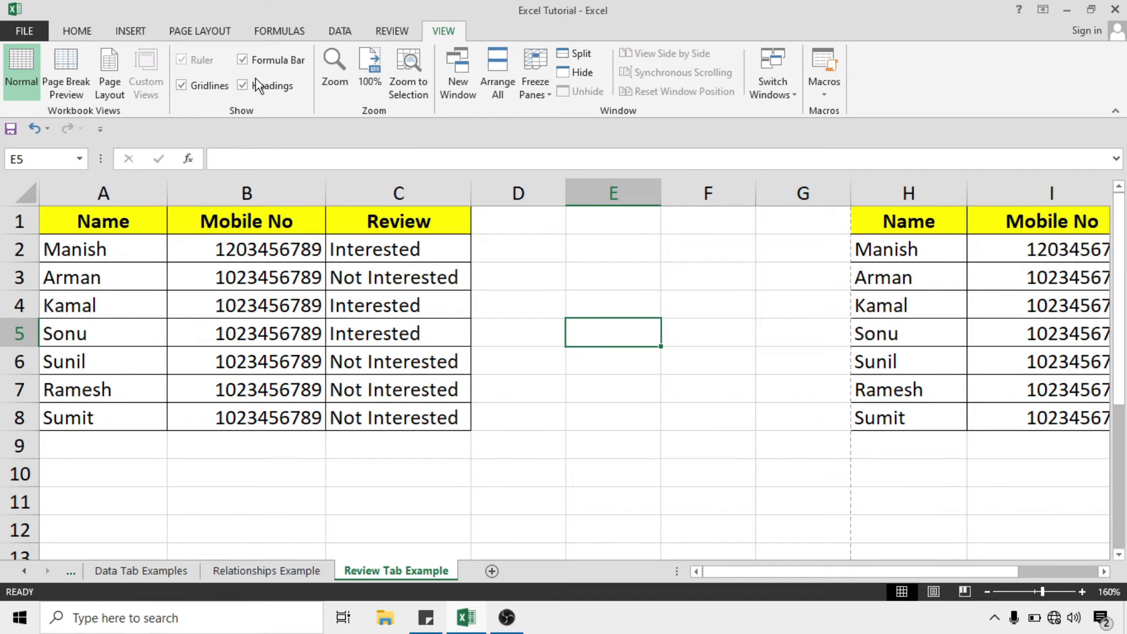
Zoom the sheet to 160% and select the names and mobile numbers in A1:B3
scroll(571, 385, "down", 1)
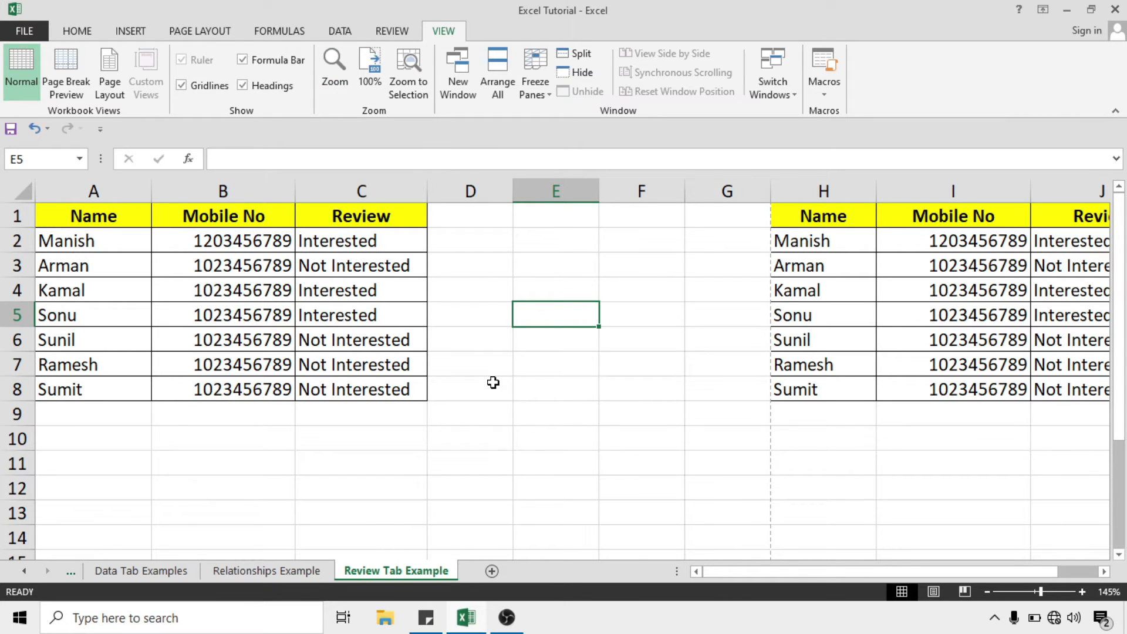
scroll(493, 382, "up", 4)
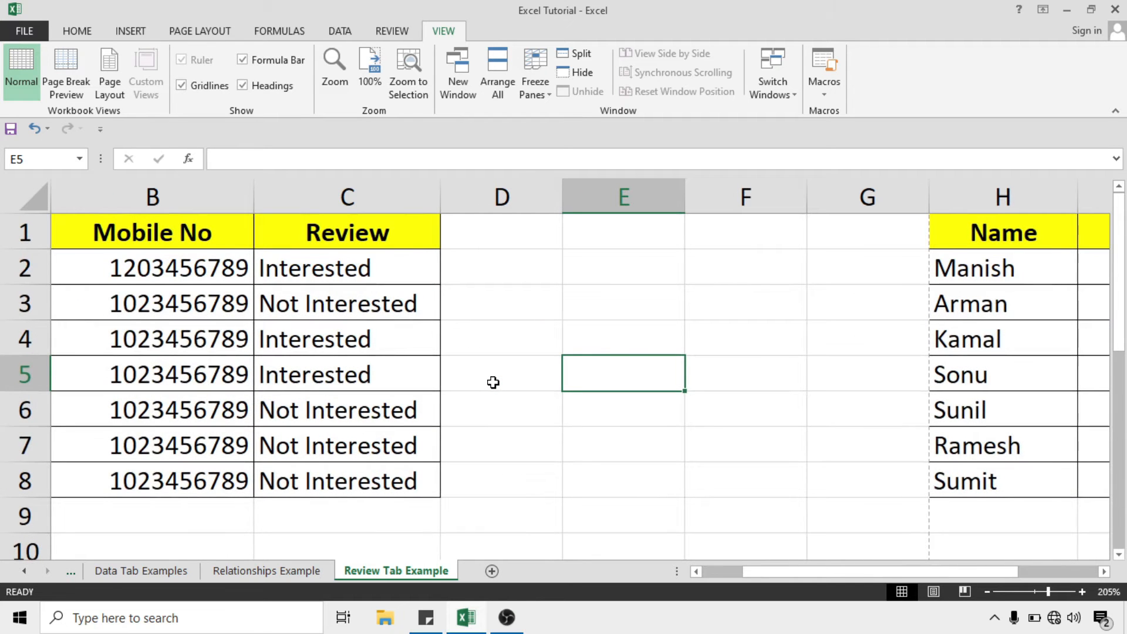
scroll(493, 382, "down", 4)
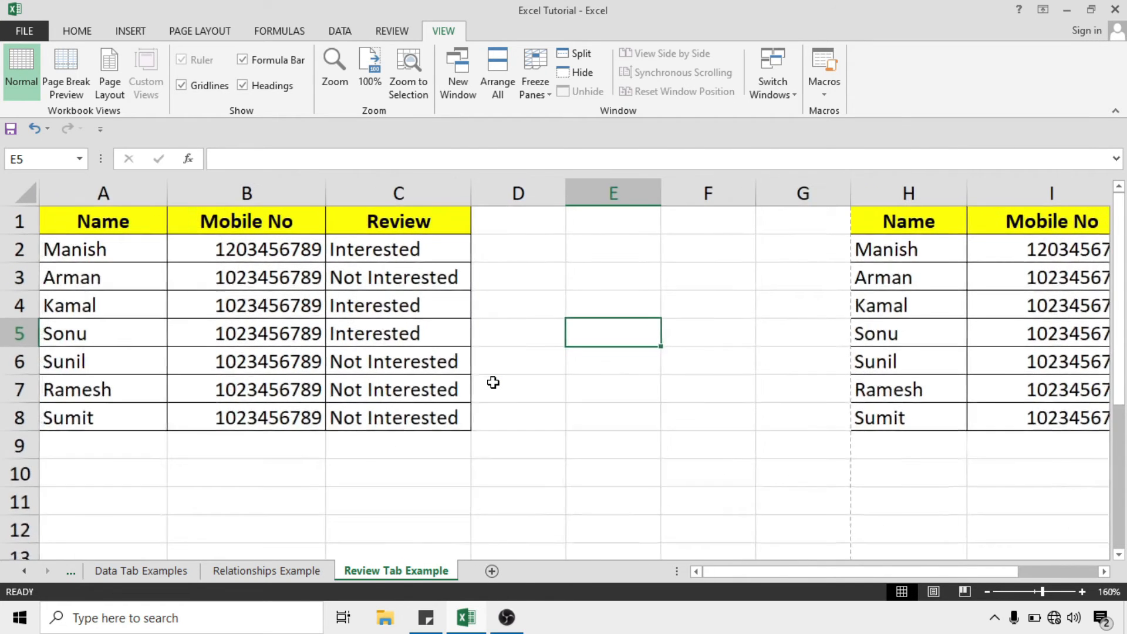
scroll(493, 382, "up", 2)
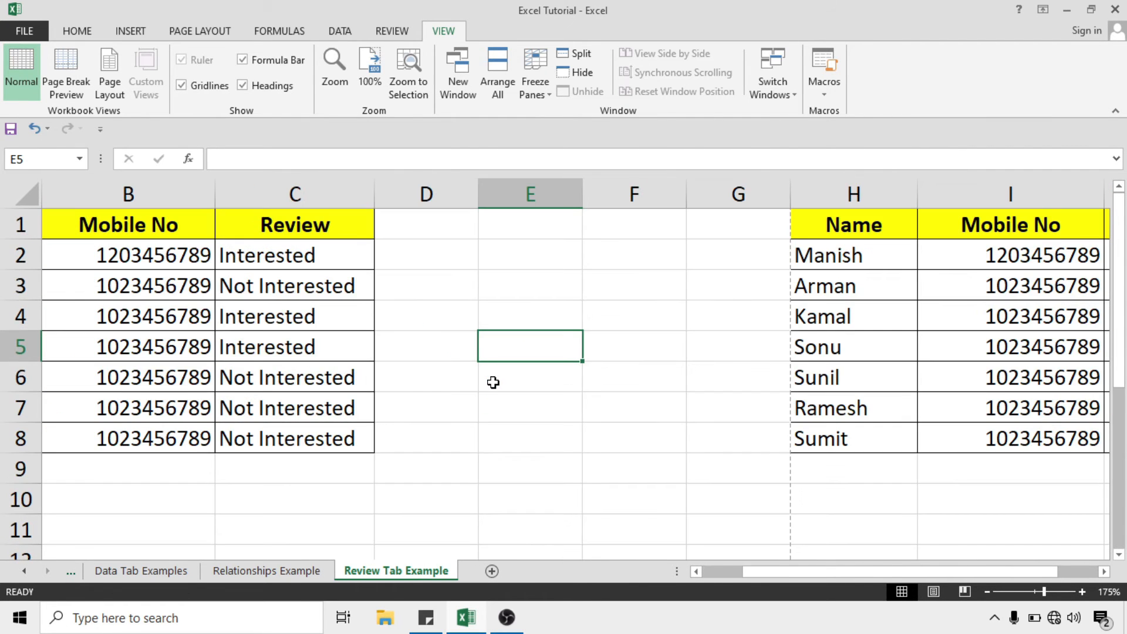
scroll(493, 382, "up", 2)
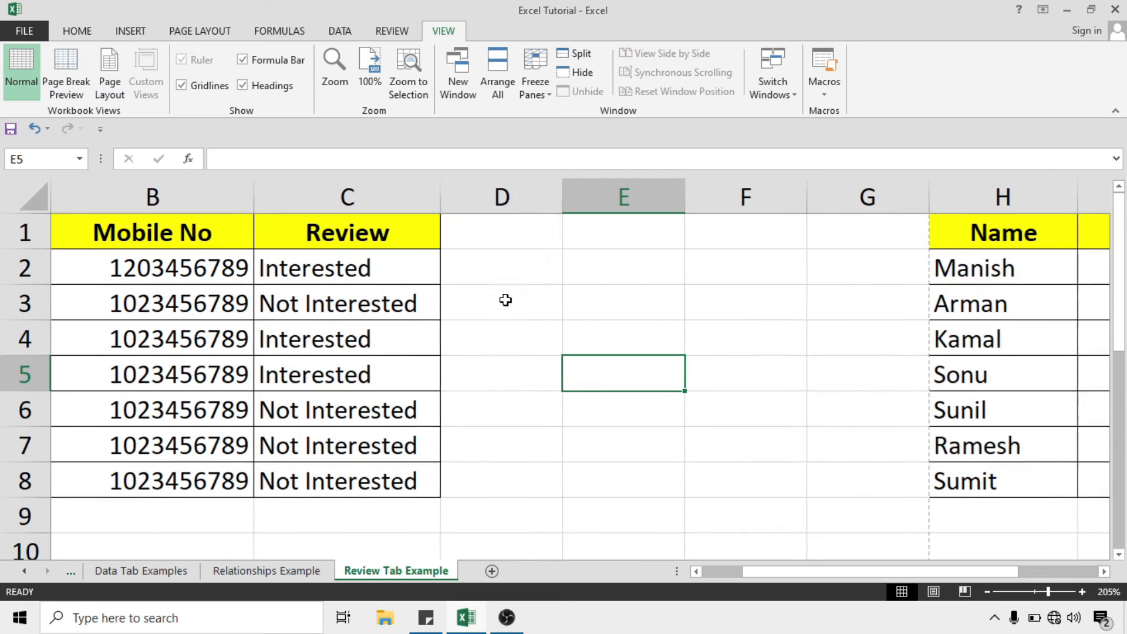
left_click(369, 73)
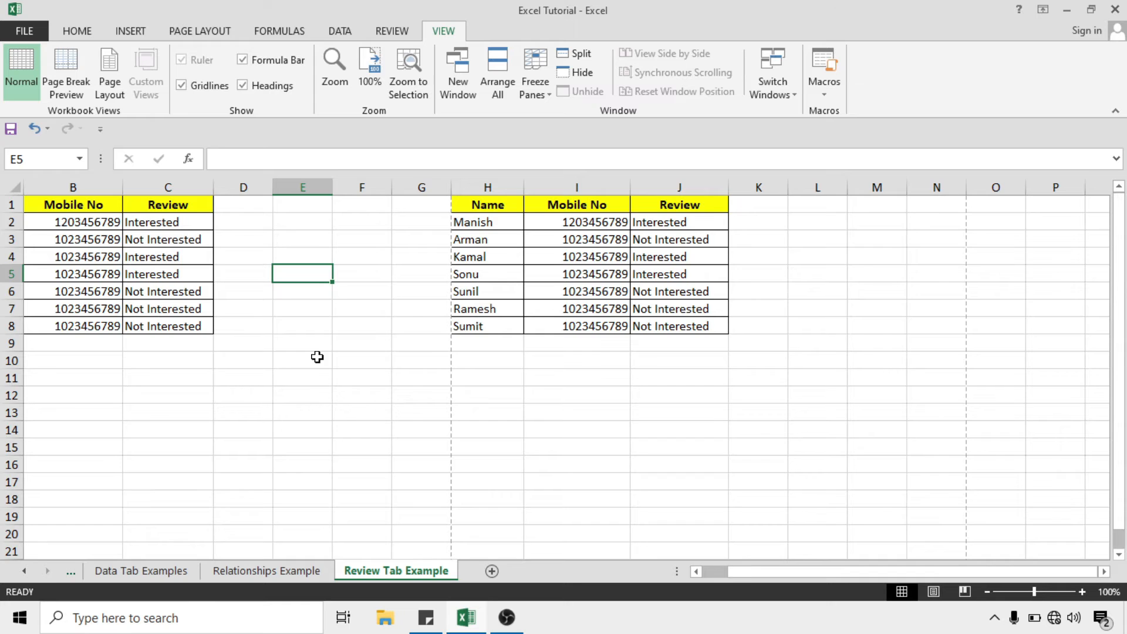
scroll(316, 357, "up", 4)
left_click_drag(83, 221, 198, 276)
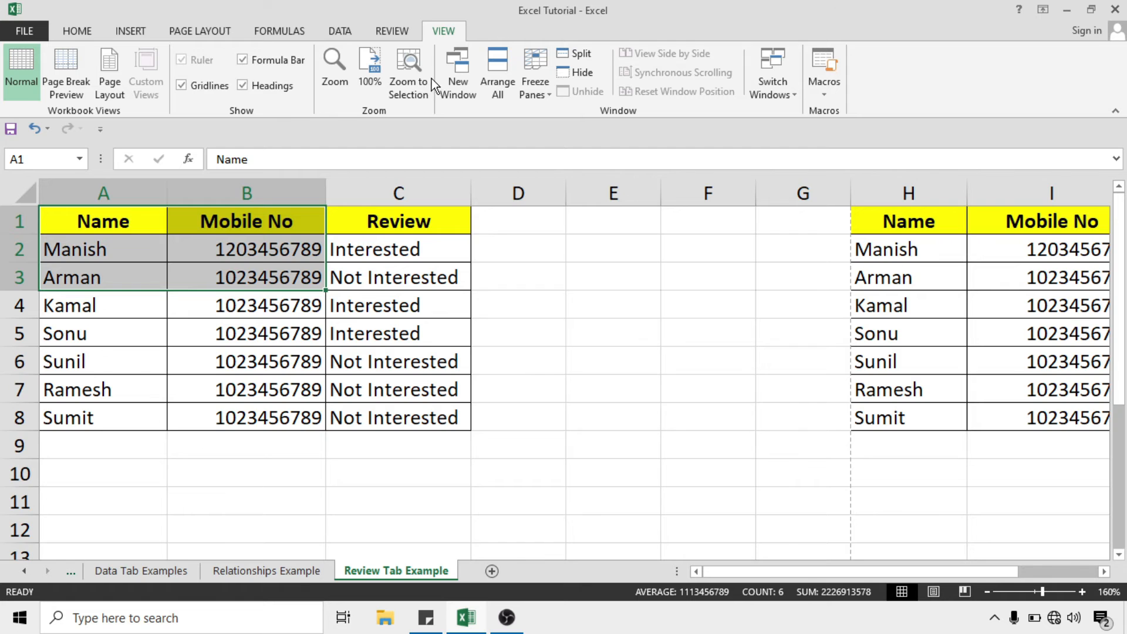
Zoom to the A1:B3 selection and back out, then open the workbook in a New Window
left_click(414, 85)
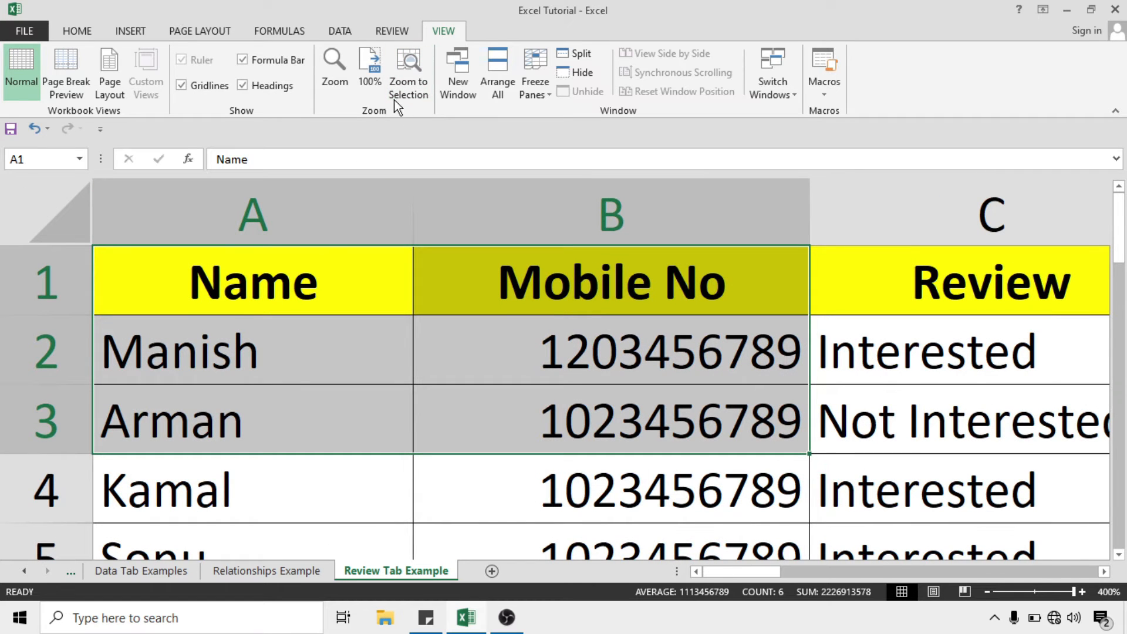
left_click(369, 73)
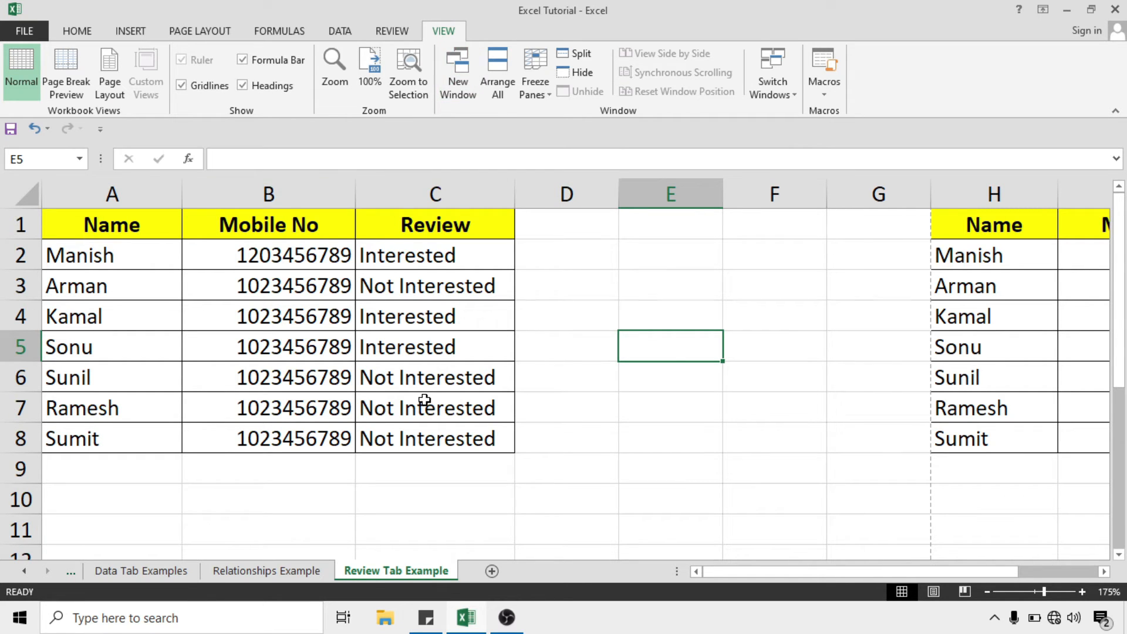
left_click(143, 231)
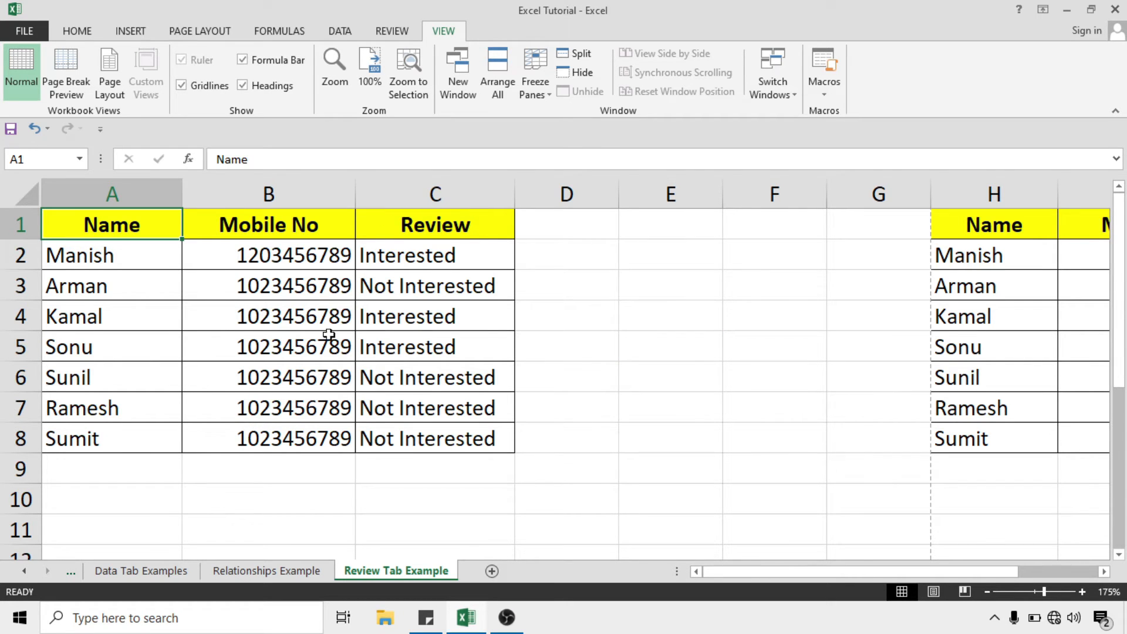
left_click(455, 84)
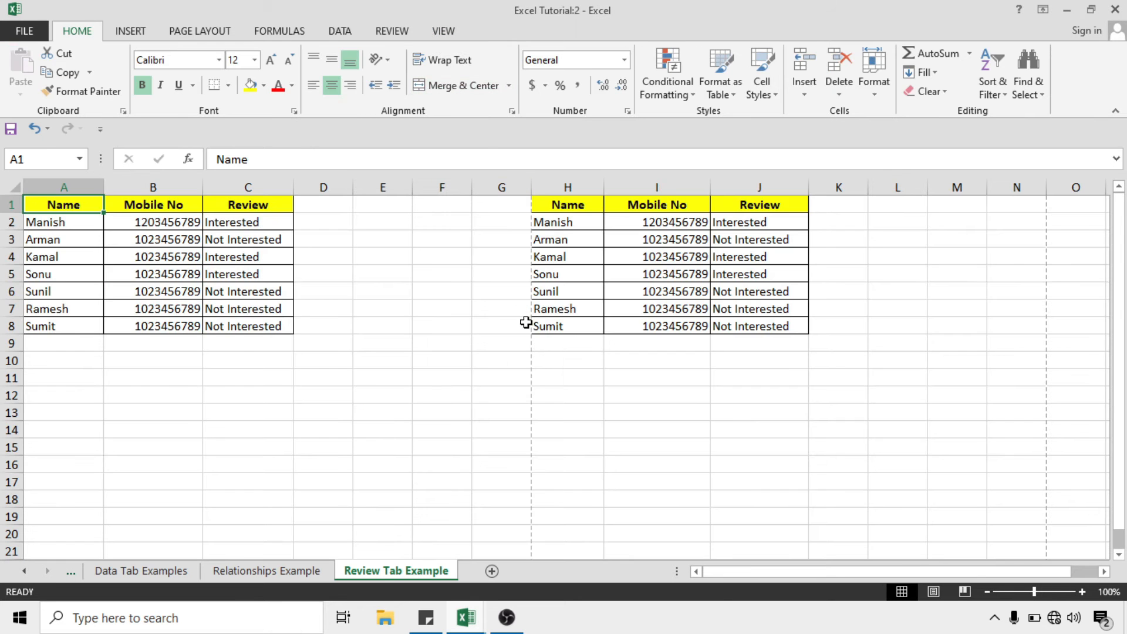
Bring the Excel Tutorial:2 window to the front from the taskbar previews
left_click(466, 625)
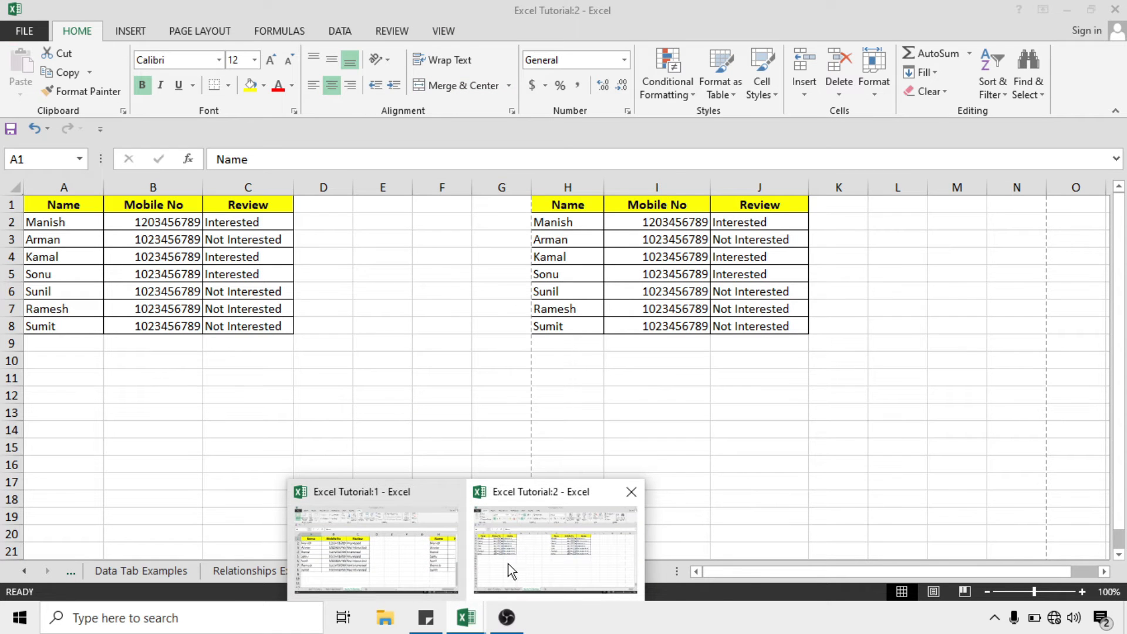
mouse_move(344, 507)
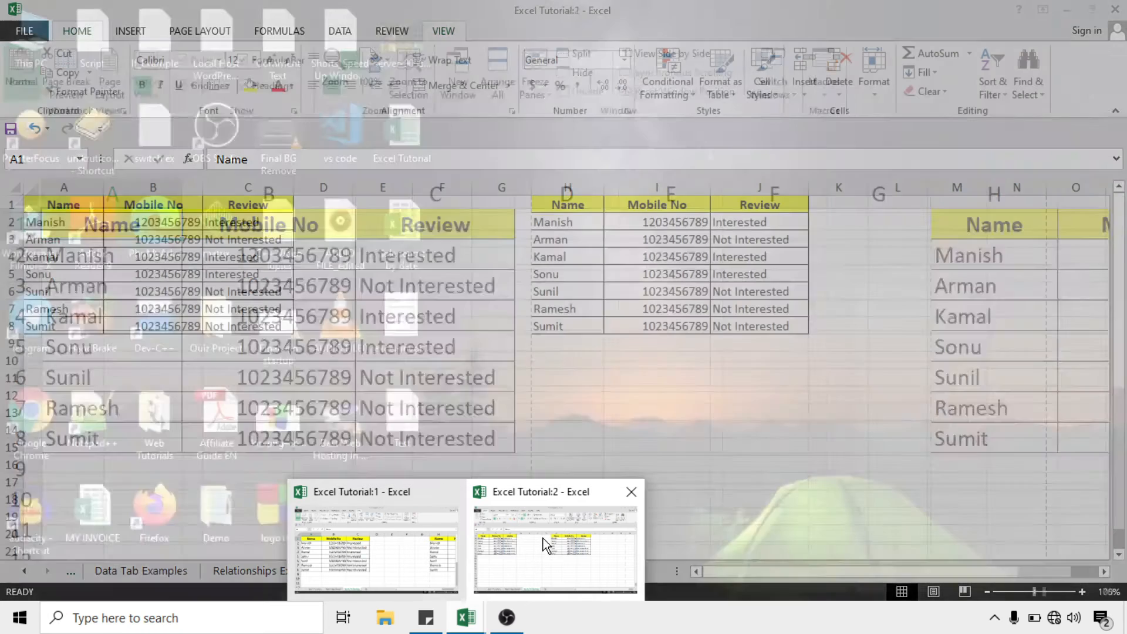
left_click(543, 537)
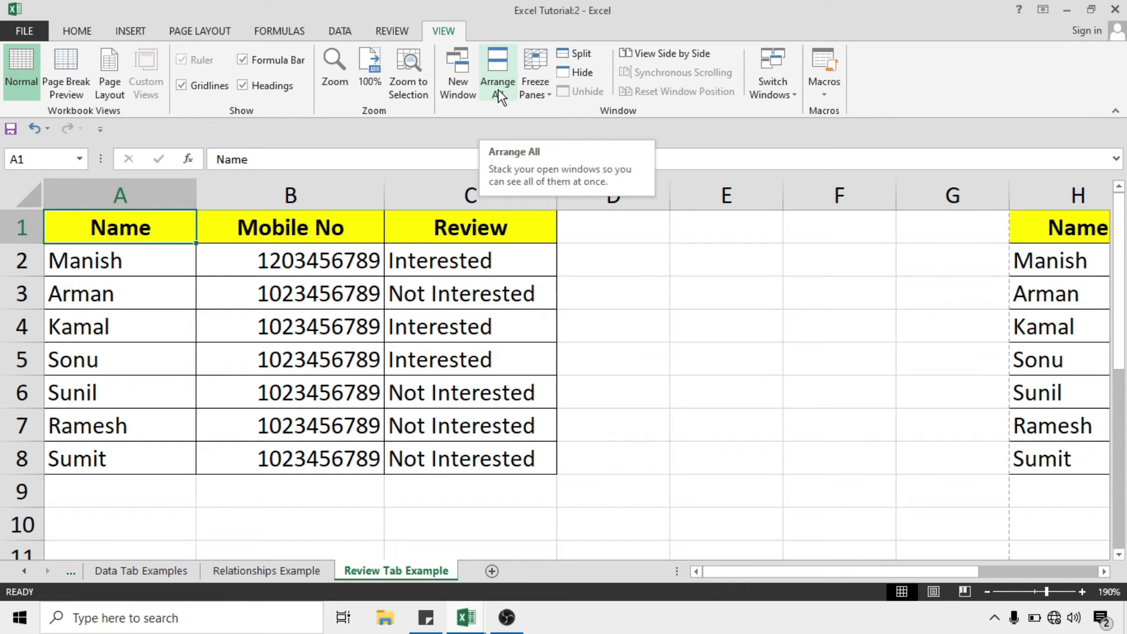
Tile both workbook windows, show Data Tab Examples in the right one, and select C3 on the left
left_click(499, 72)
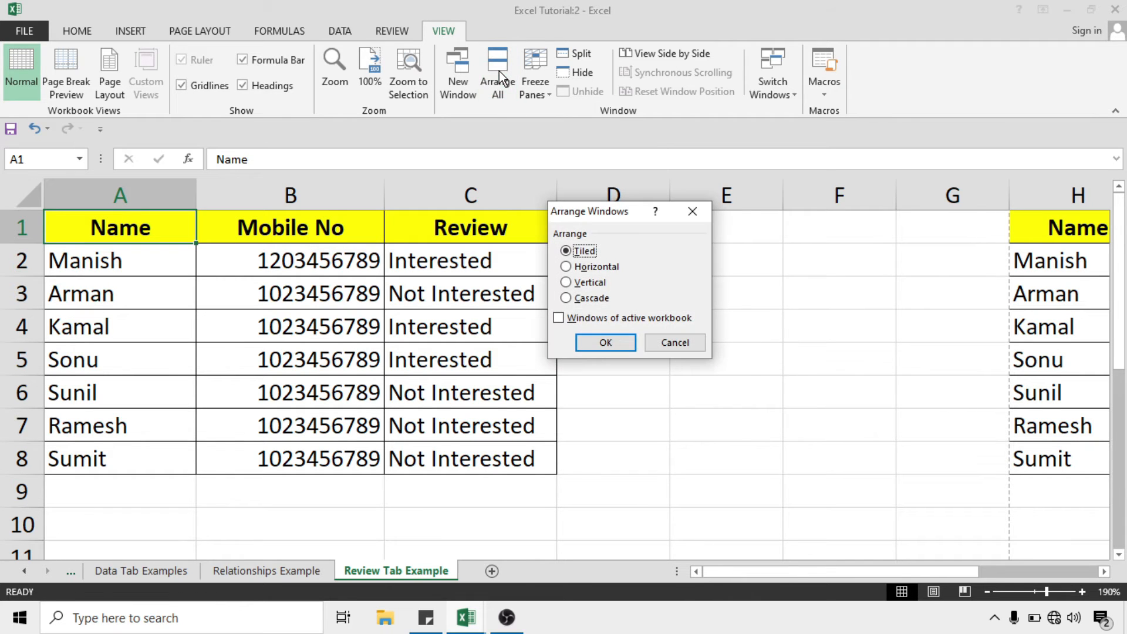
left_click(604, 347)
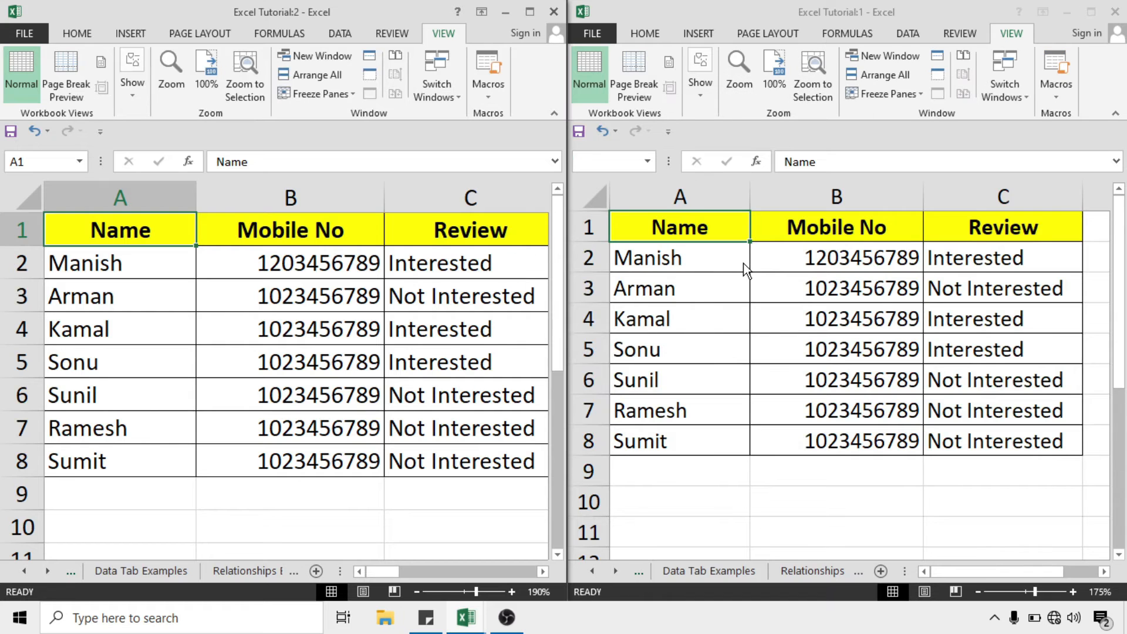
left_click(719, 567)
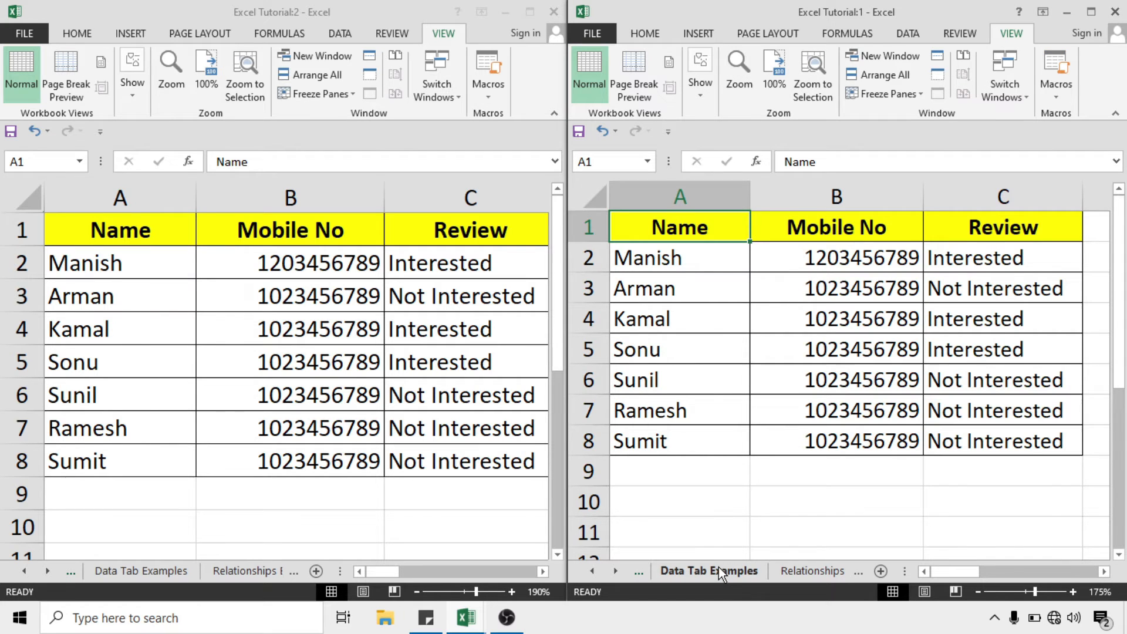
left_click(722, 572)
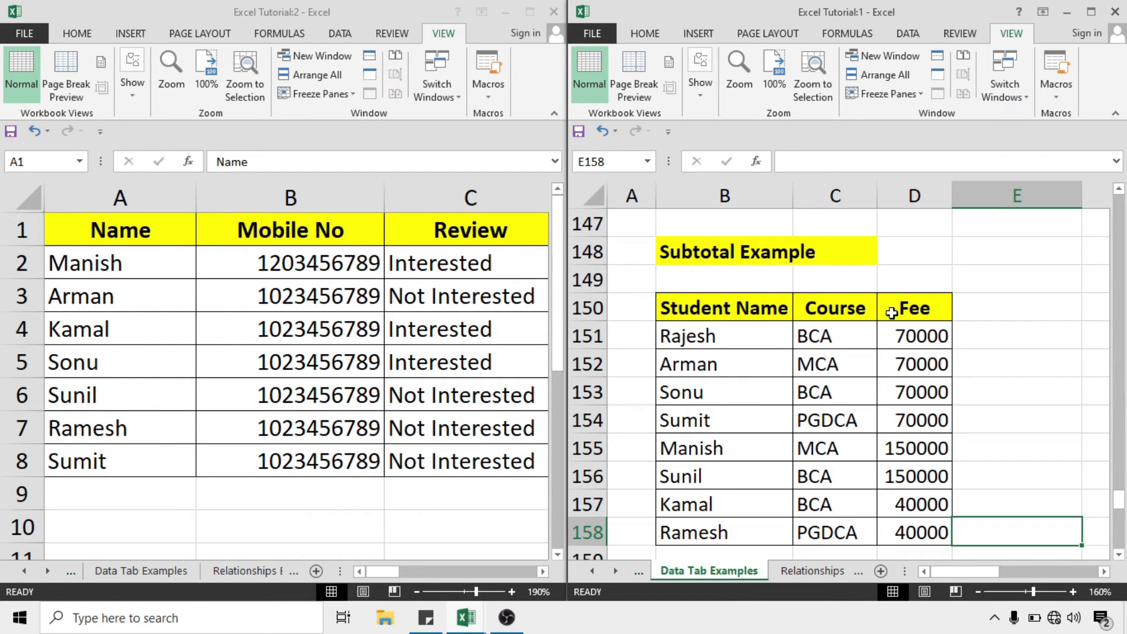
left_click(409, 326)
left_click(479, 301)
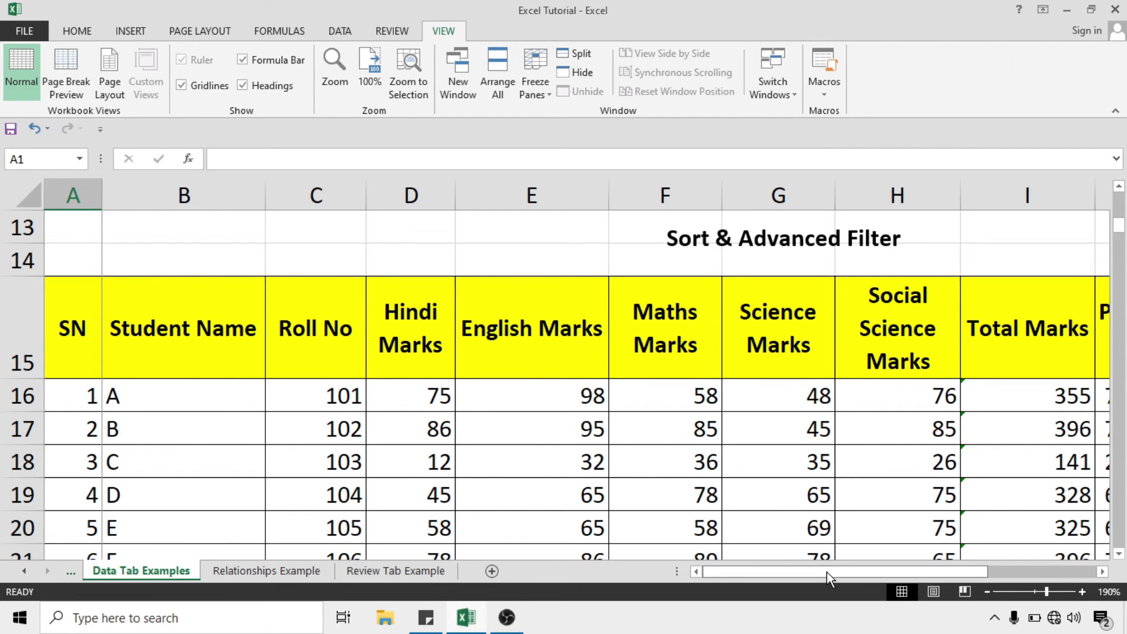
Scroll back to the Student Name and Roll No columns and pick header C15 as the freeze point
left_click_drag(833, 572, 897, 571)
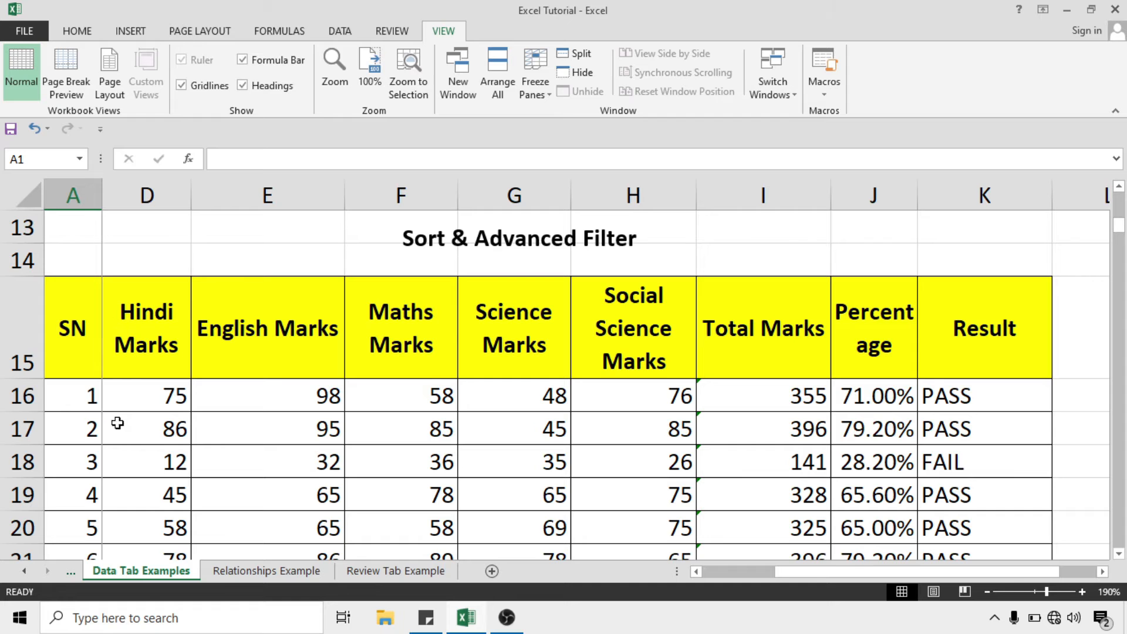
left_click_drag(854, 570, 783, 572)
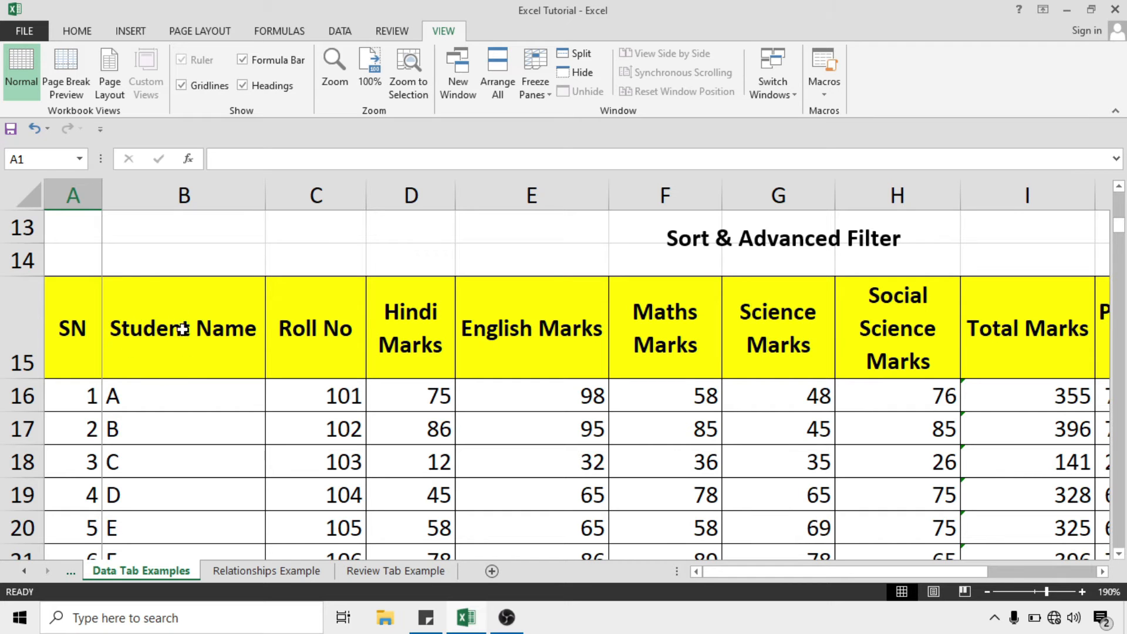
left_click(171, 302)
scroll(171, 302, "down", 1)
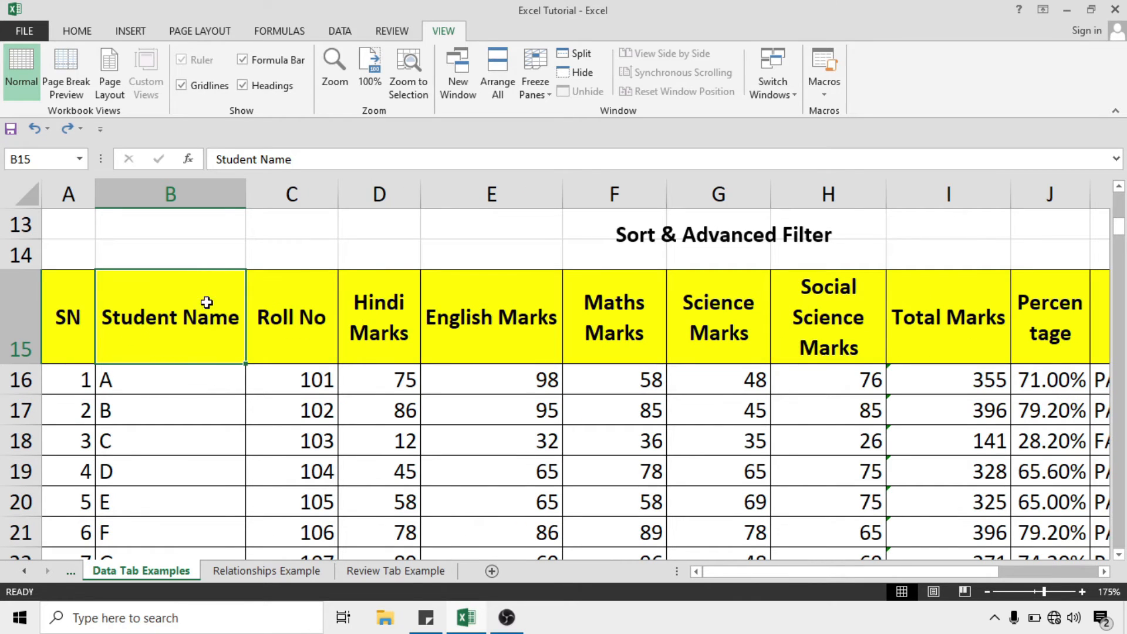
left_click(307, 298)
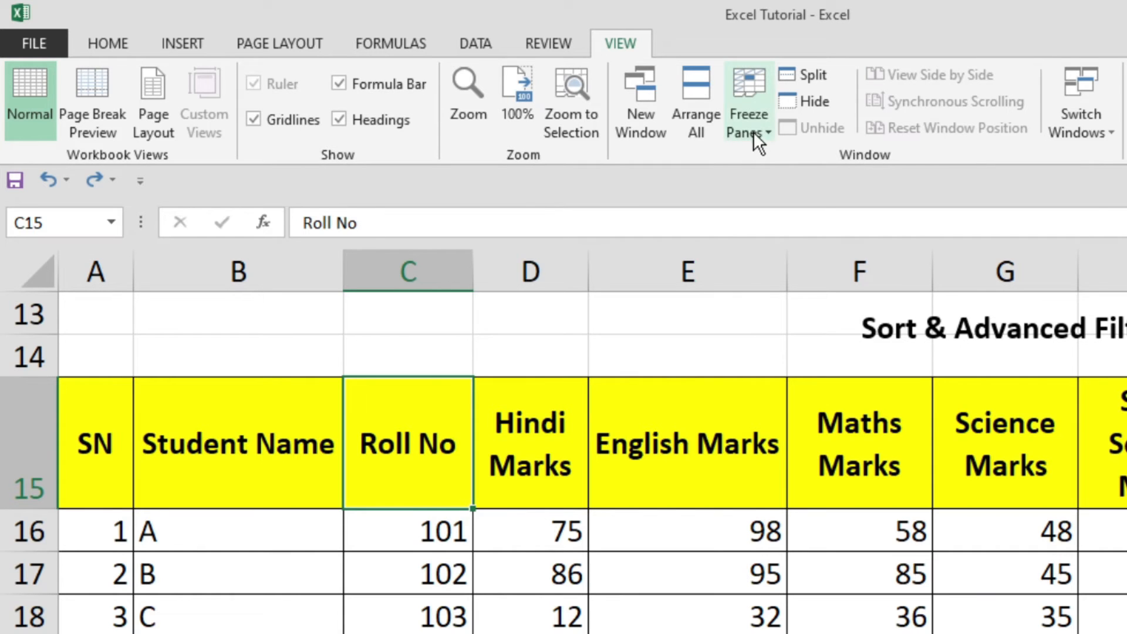
left_click(753, 130)
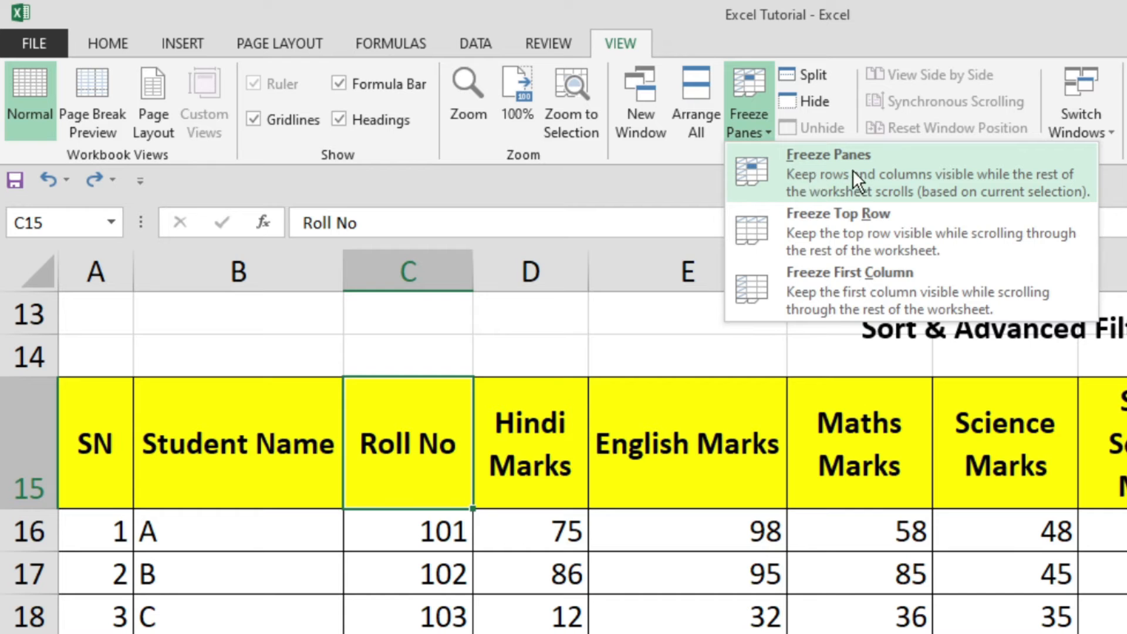
Freeze panes at C15, then scroll sideways to confirm SN and Student Name stay fixed
left_click(947, 174)
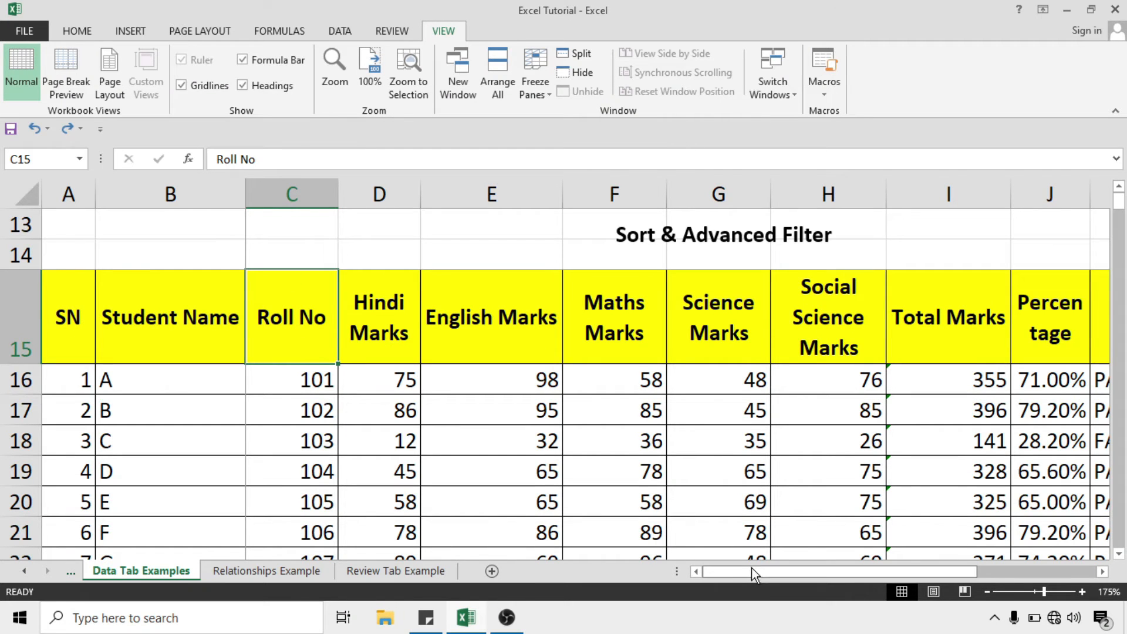
left_click_drag(742, 573, 879, 573)
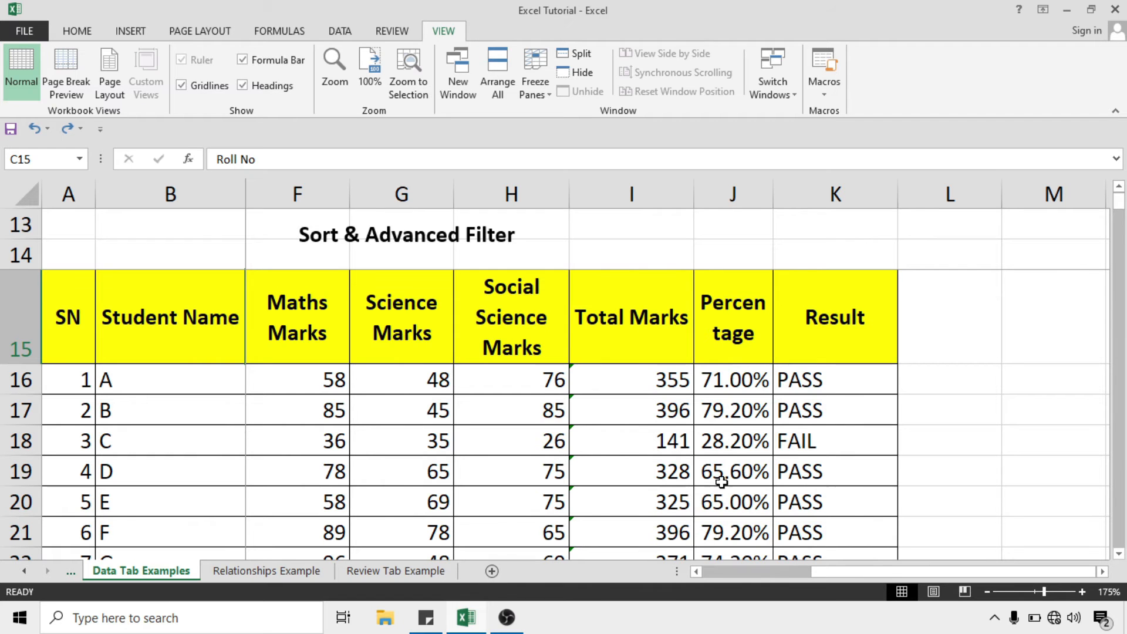
left_click_drag(876, 575, 747, 573)
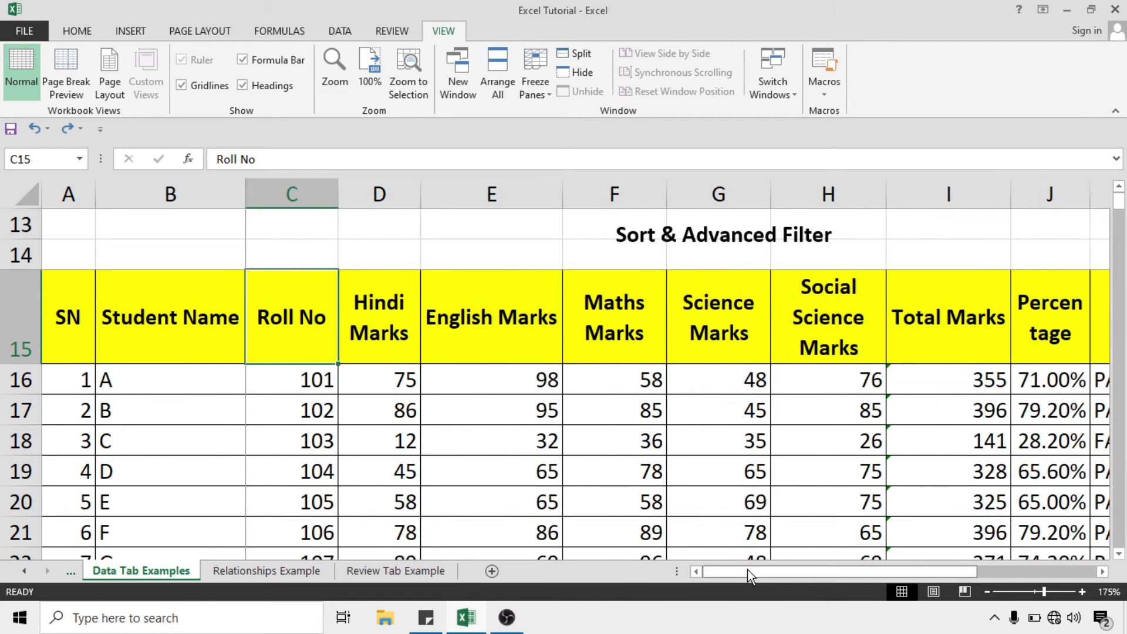
left_click(204, 342)
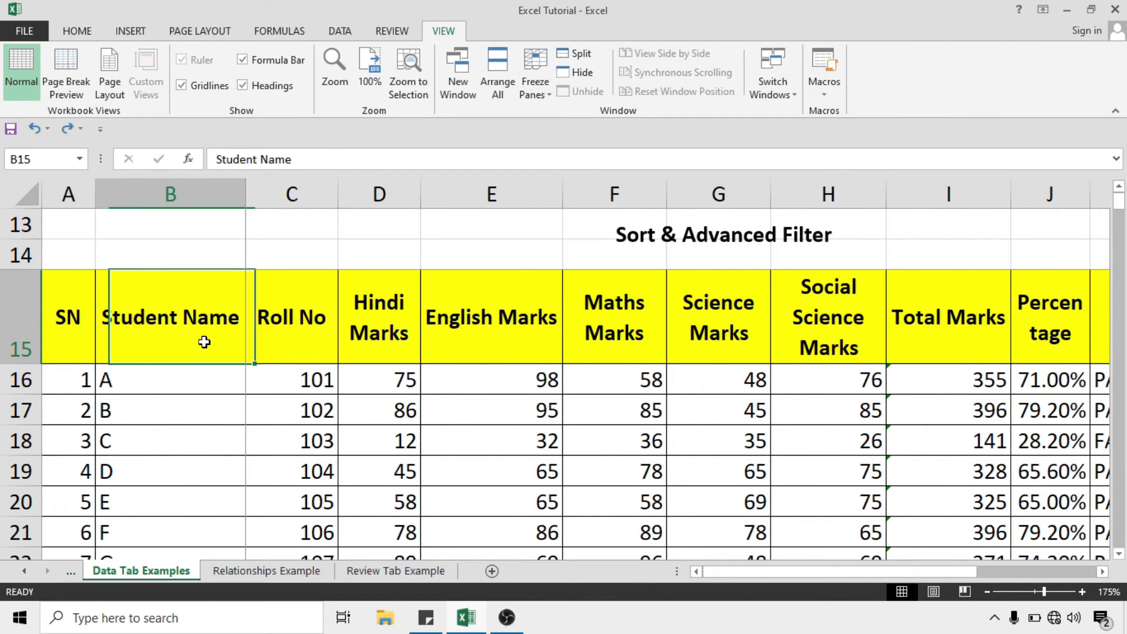
left_click(329, 302)
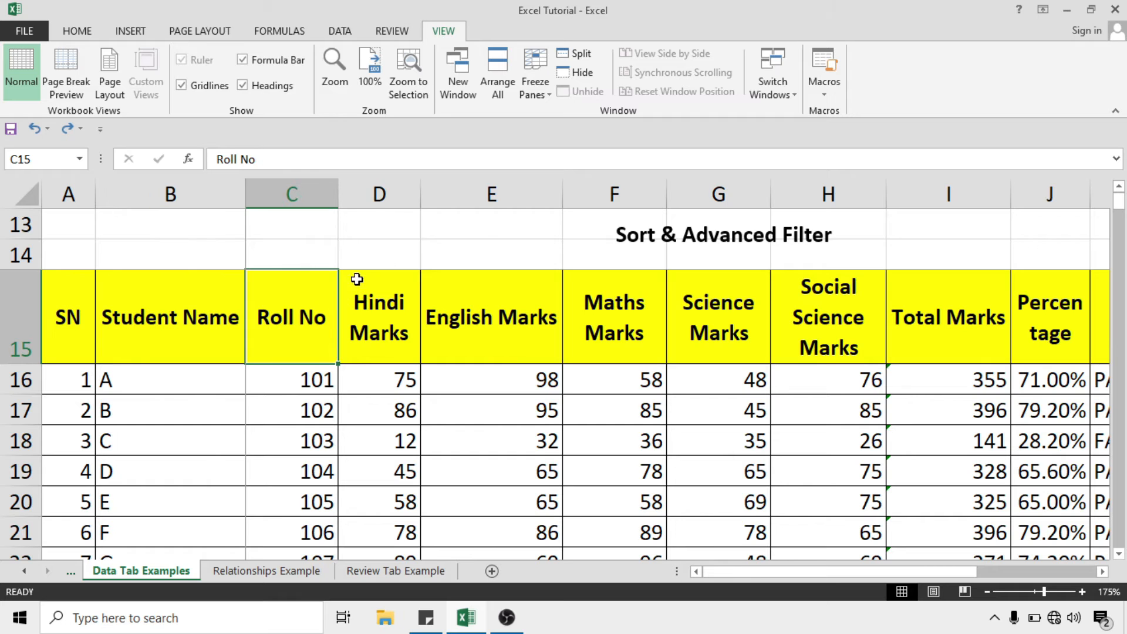
left_click(540, 93)
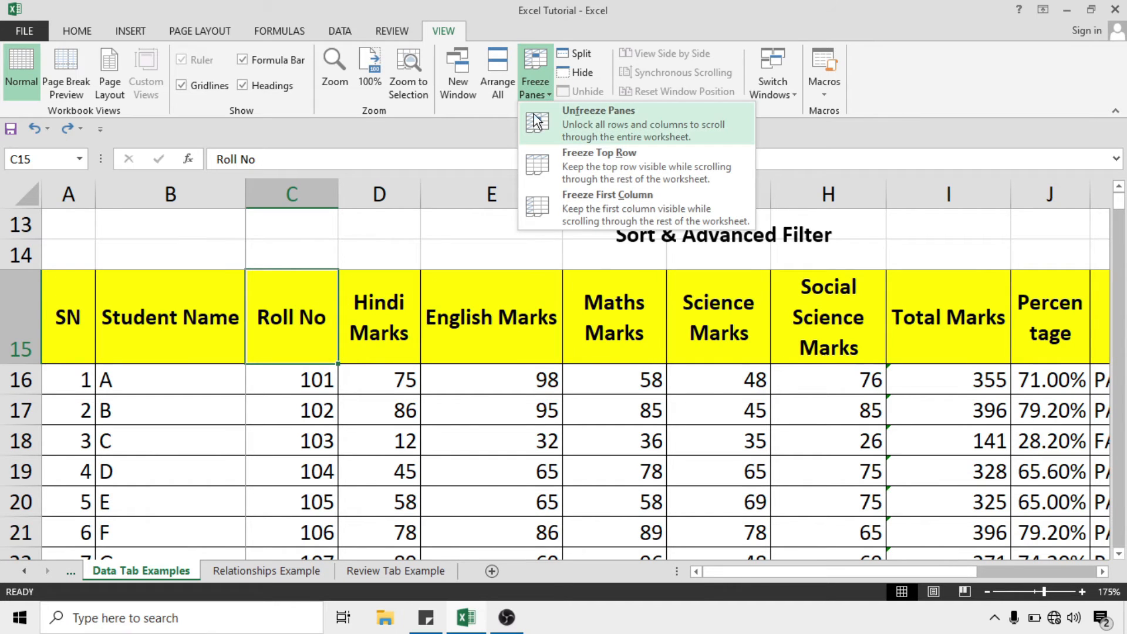
left_click(600, 125)
left_click(329, 371)
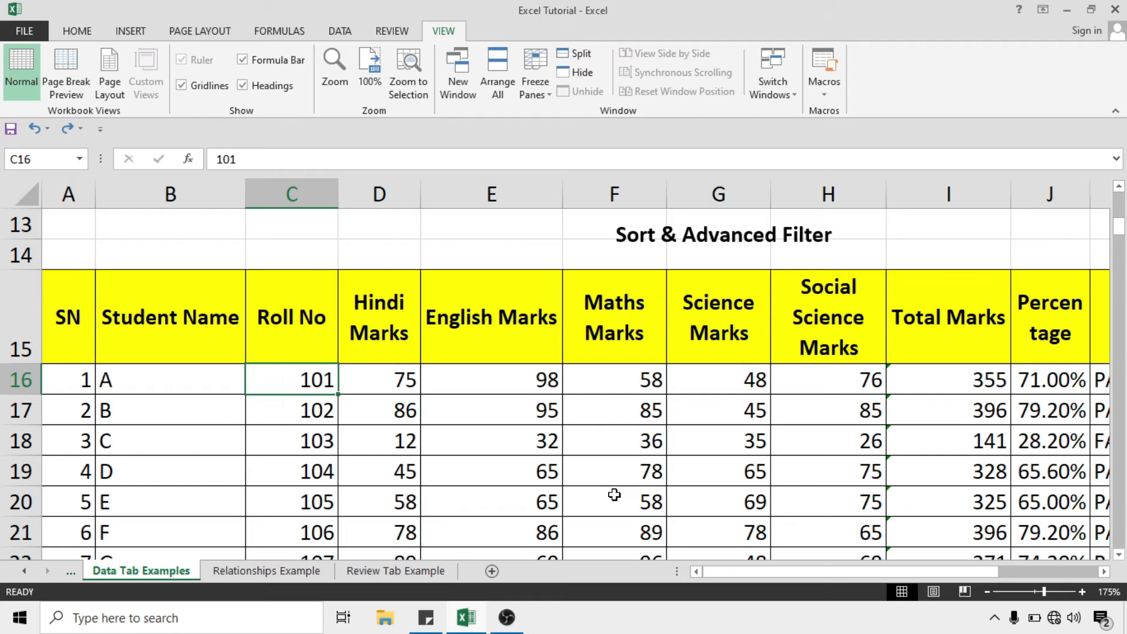
mouse_move(753, 575)
left_mouse_down()
mouse_move(836, 579)
mouse_move(728, 571)
mouse_move(882, 579)
mouse_move(734, 572)
left_mouse_up()
left_click(265, 400)
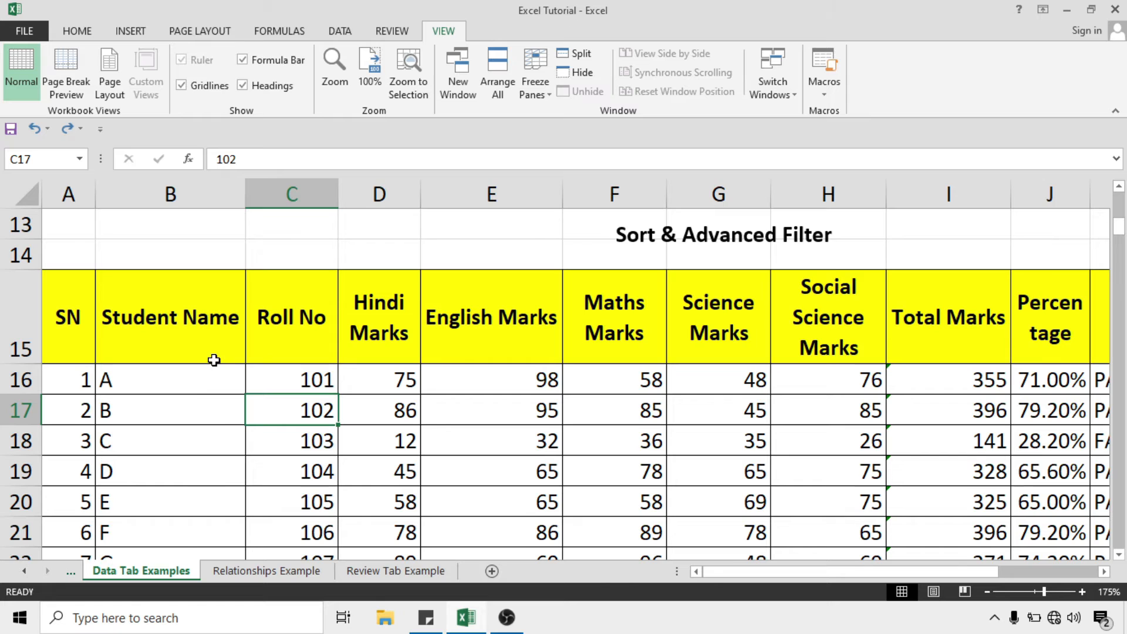
left_click(176, 391)
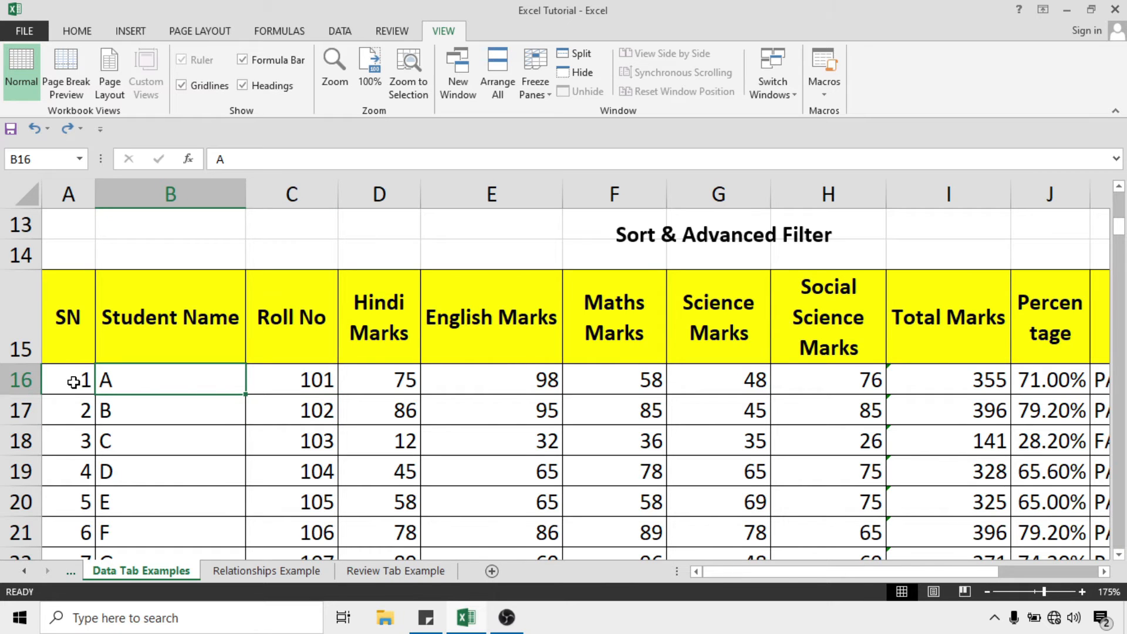
left_click(72, 389)
left_click(123, 414)
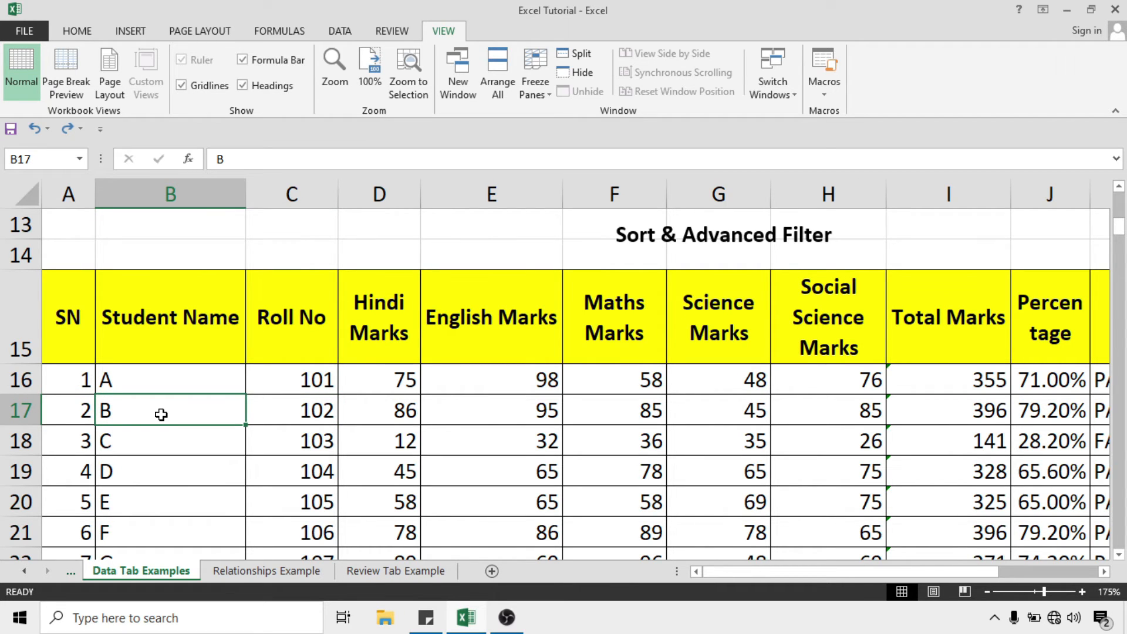
left_click(126, 443)
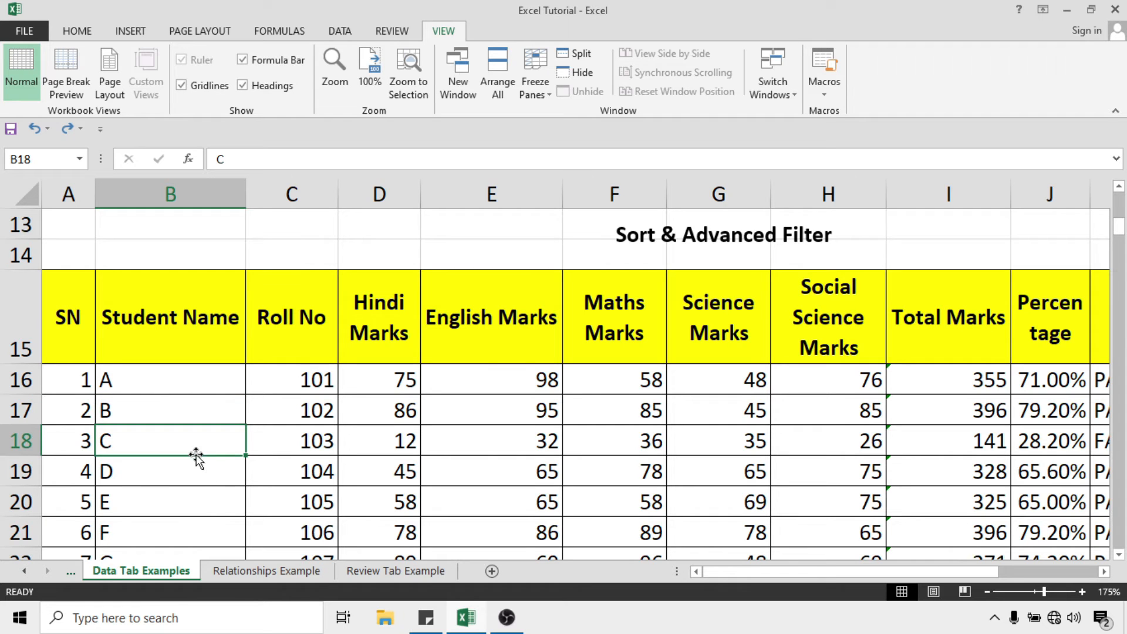
left_click(86, 442)
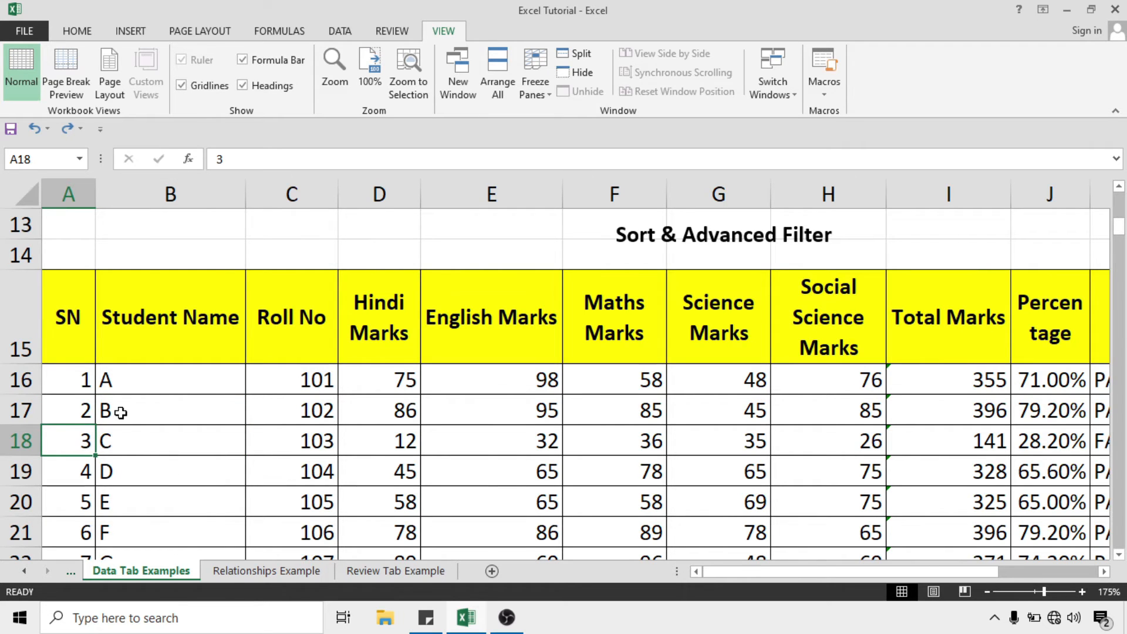
left_click(81, 411)
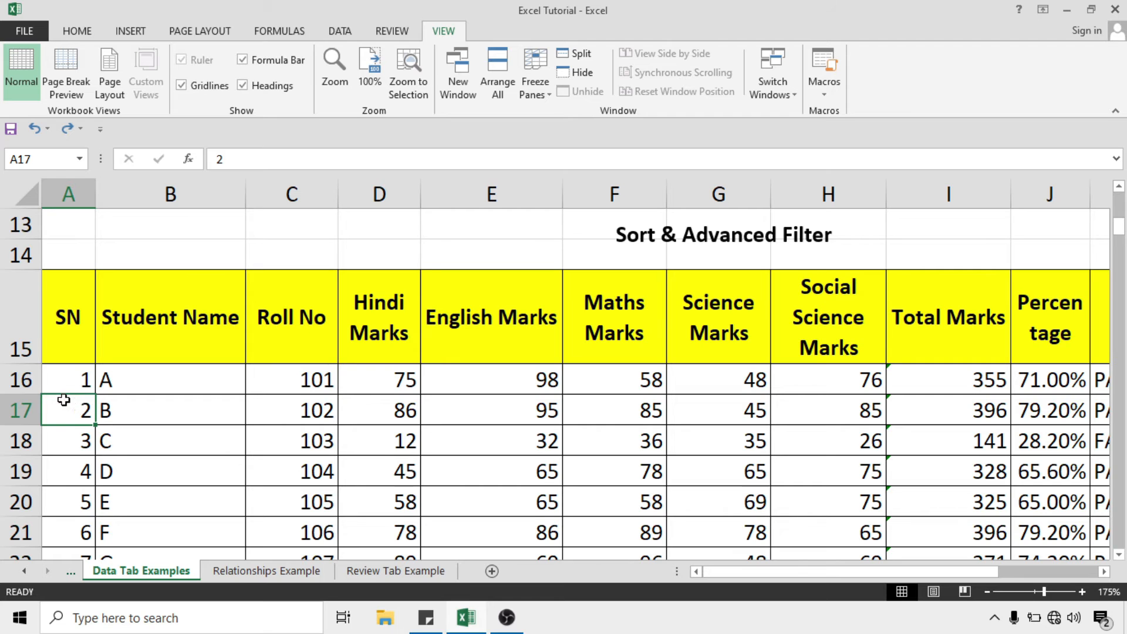
left_click(78, 444)
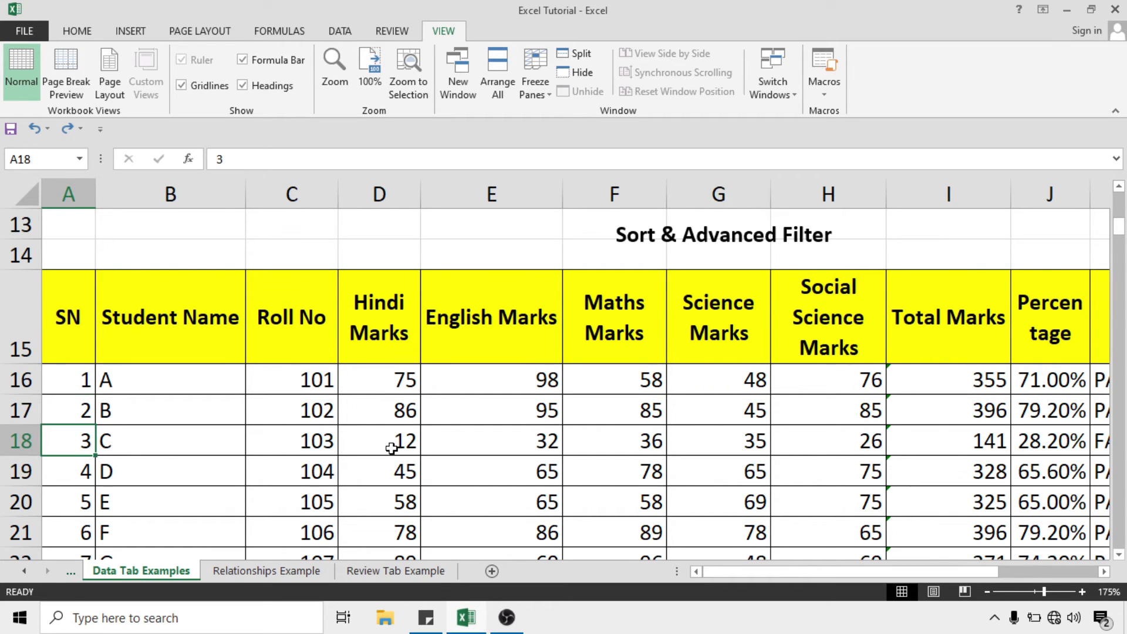
left_click(549, 93)
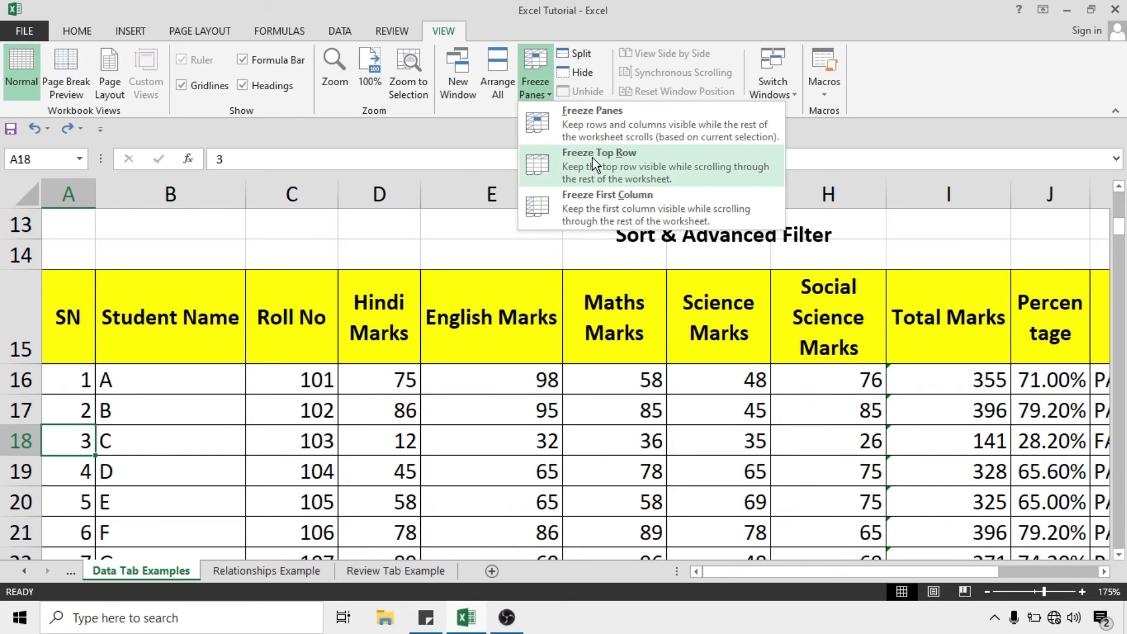
left_click(630, 124)
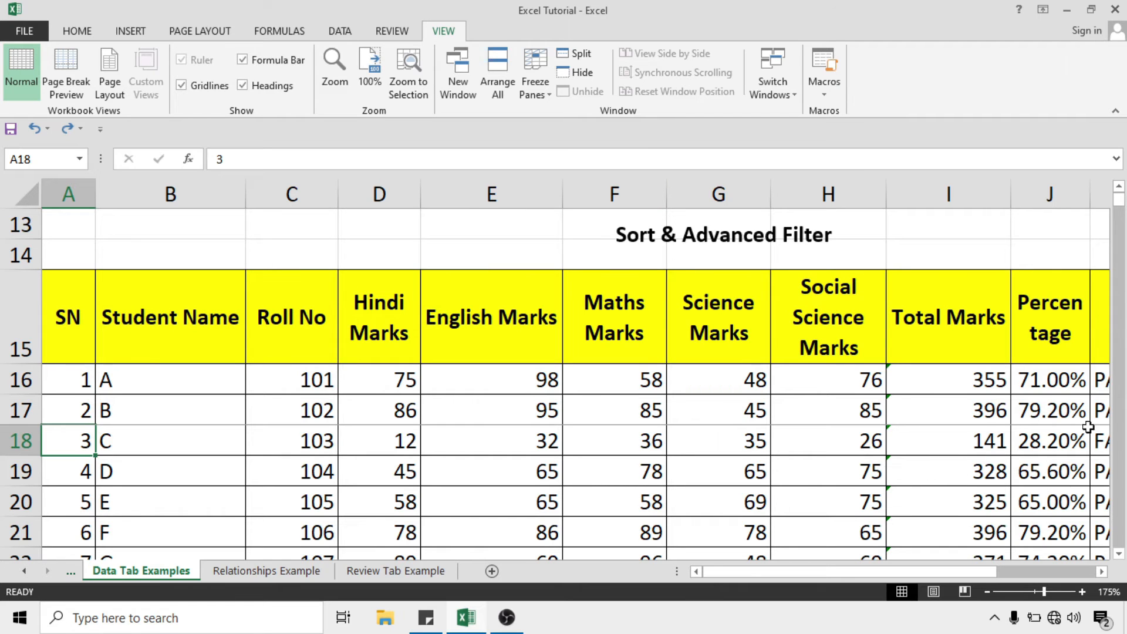
mouse_move(1119, 199)
left_mouse_down()
mouse_move(1122, 267)
mouse_move(1122, 197)
left_mouse_up()
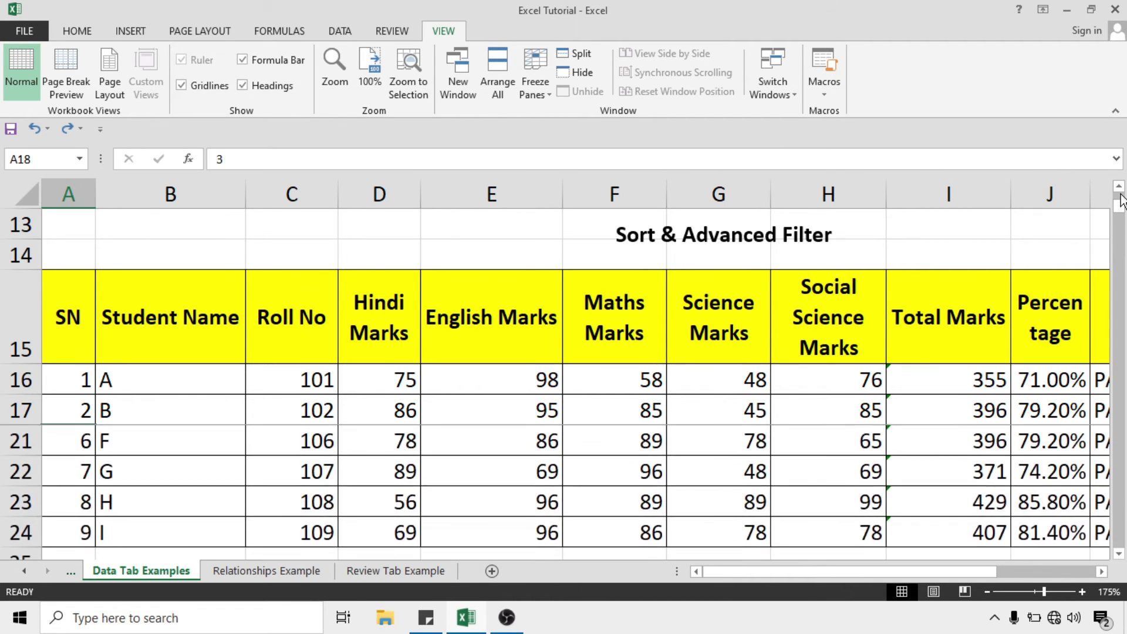
left_click(536, 91)
left_click(594, 117)
mouse_move(1118, 226)
left_mouse_down()
mouse_move(1122, 252)
mouse_move(1123, 206)
mouse_move(1125, 244)
left_mouse_up()
scroll(531, 387, "down", 1)
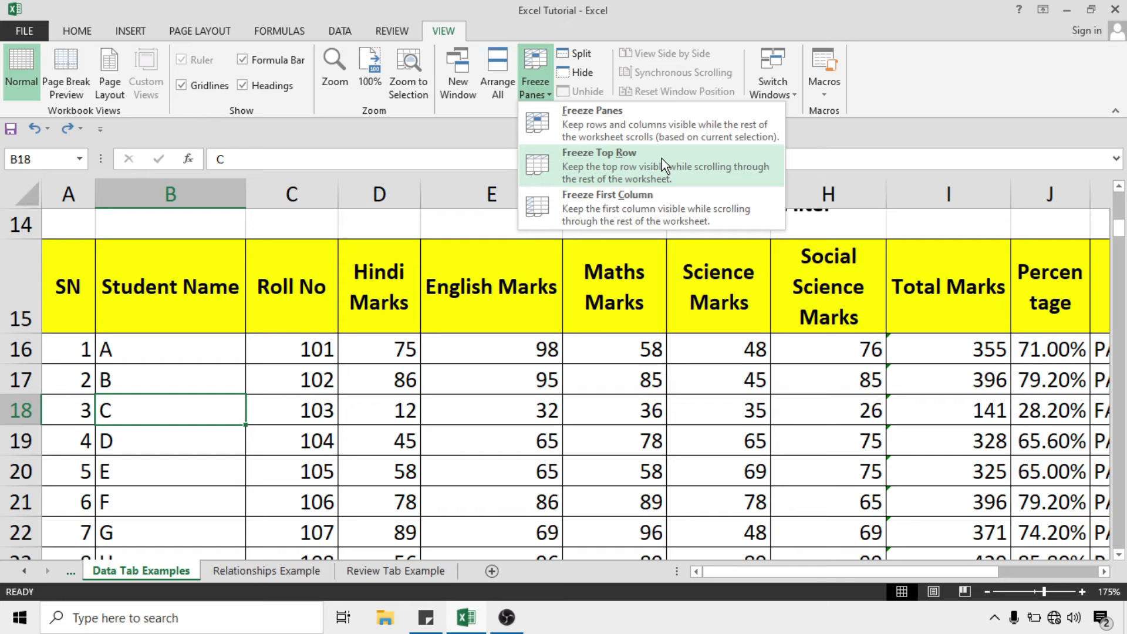
left_click(661, 203)
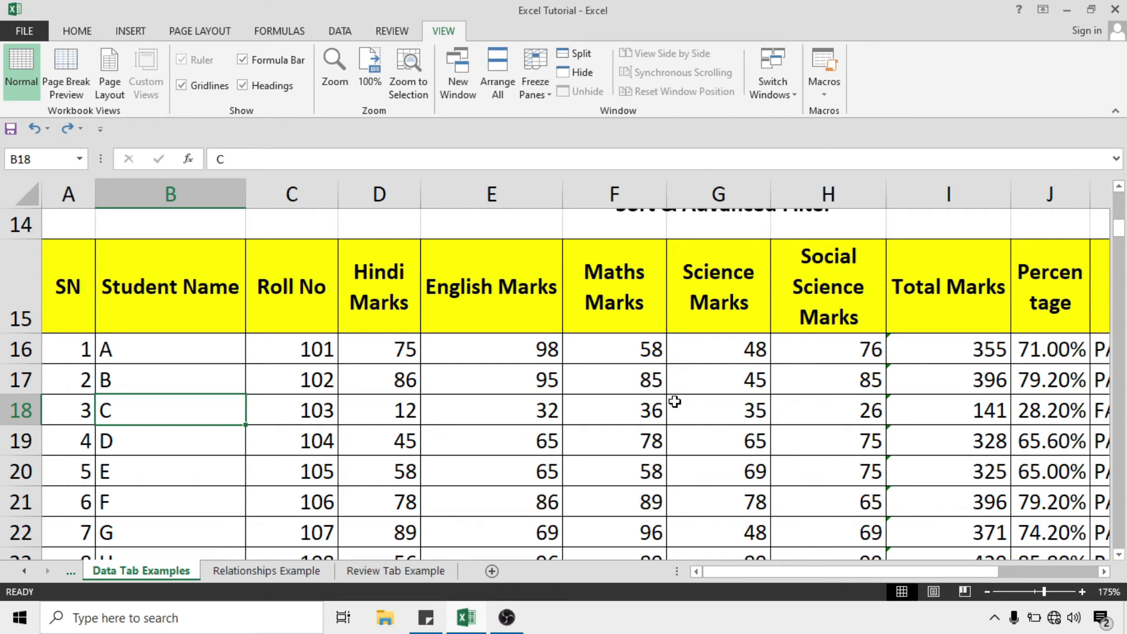
left_click(579, 55)
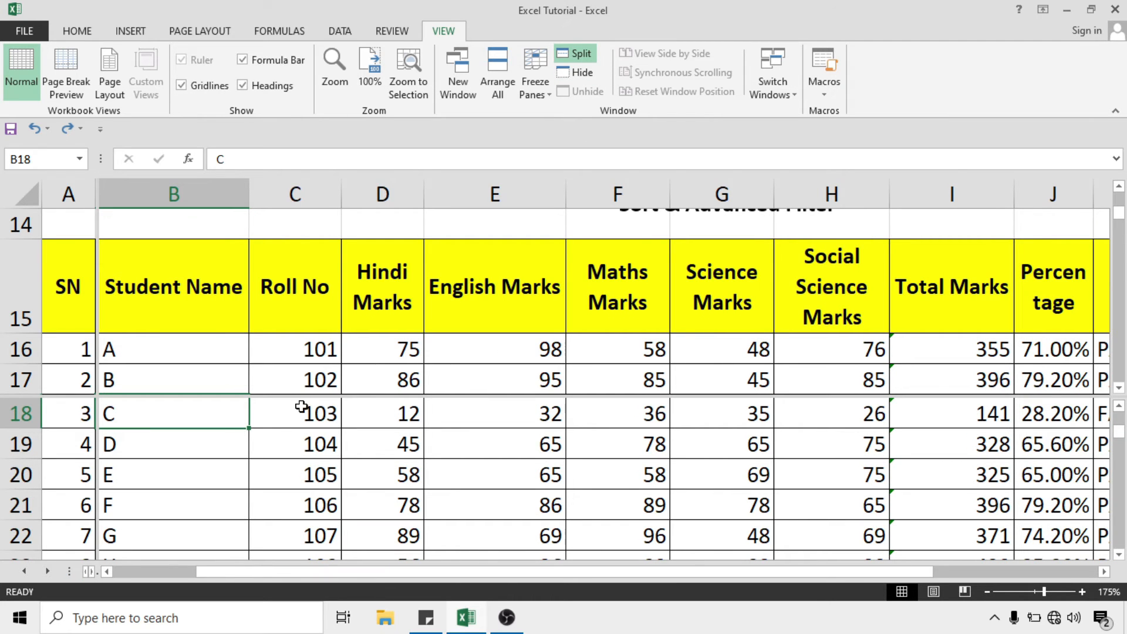
scroll(242, 412, "down", 1)
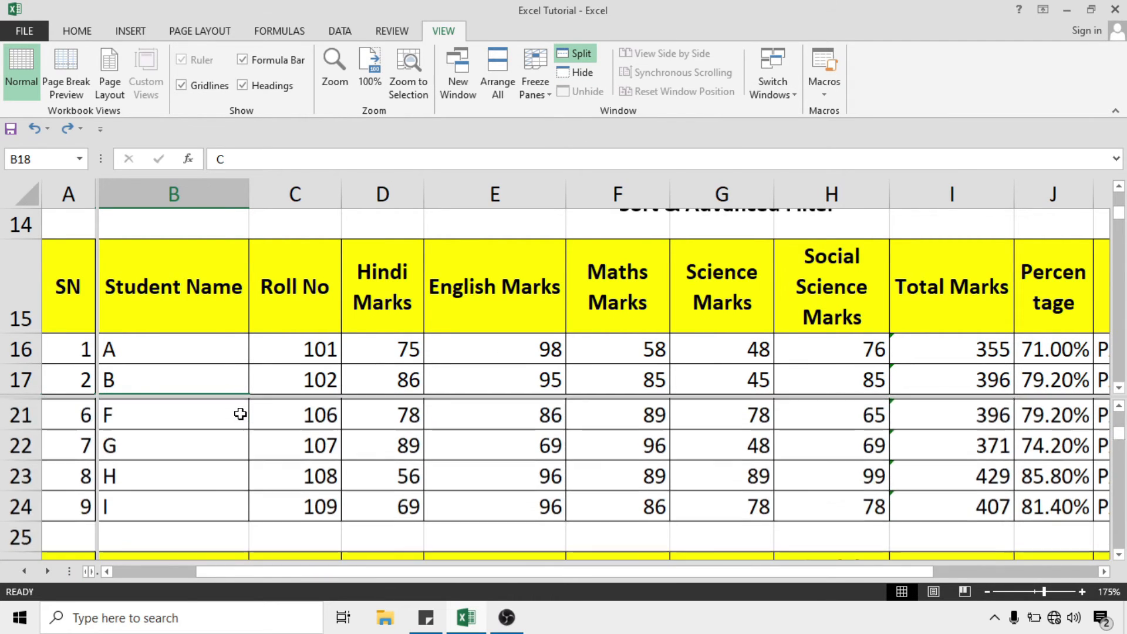
scroll(402, 450, "down", 1)
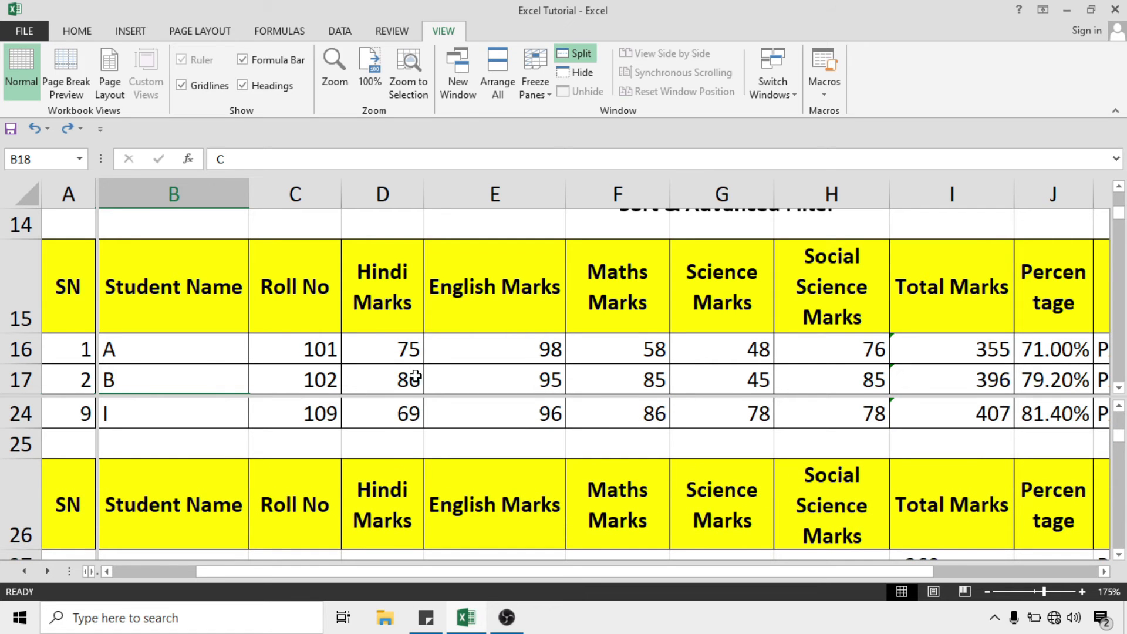
scroll(480, 411, "down", 1)
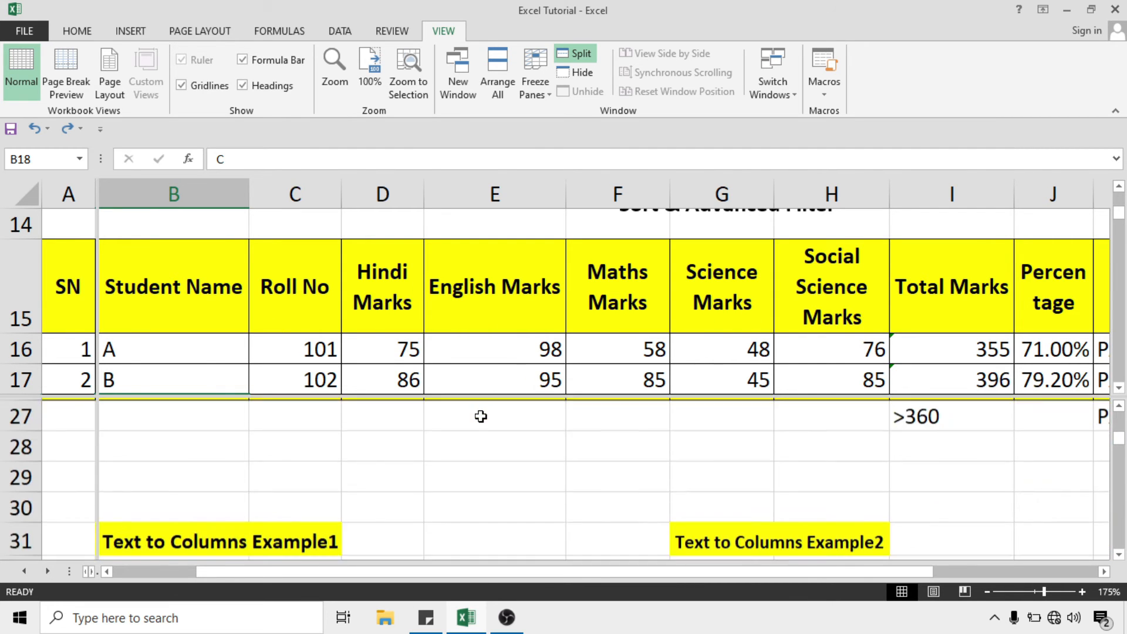
scroll(405, 453, "up", 3)
left_click(405, 452)
scroll(405, 453, "down", 1)
scroll(445, 428, "down", 1)
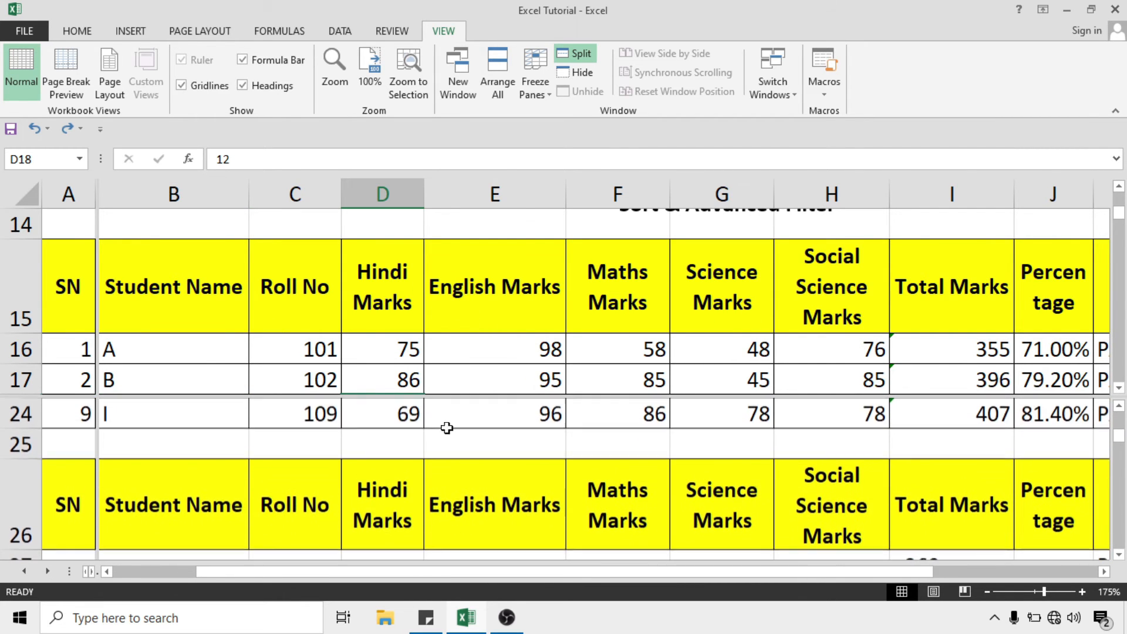
scroll(473, 455, "up", 3)
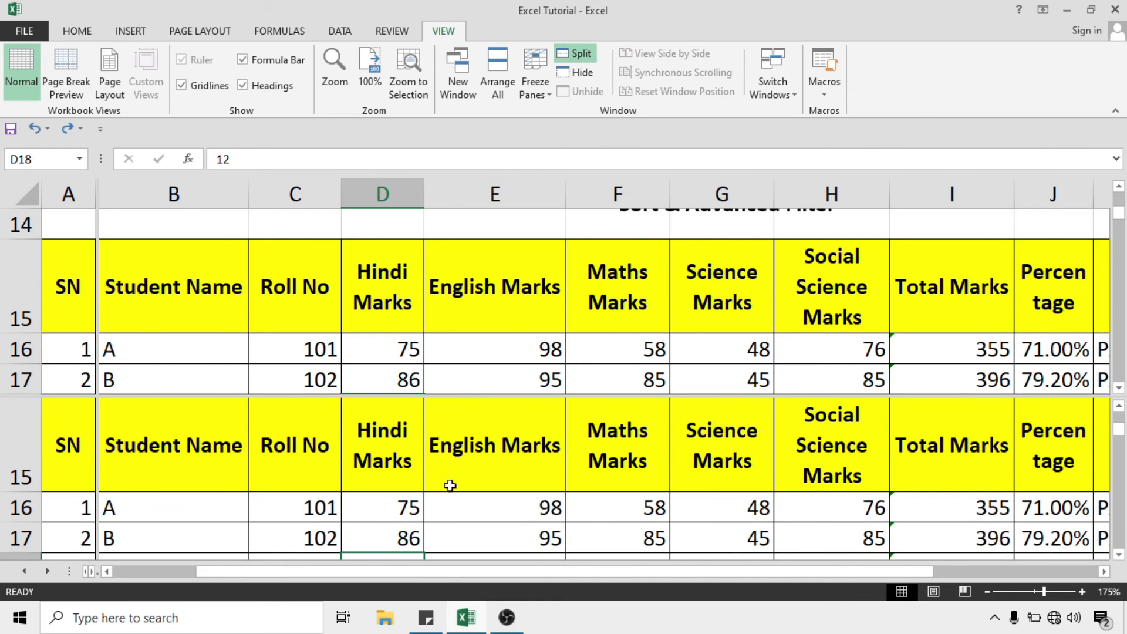
left_click(437, 349)
scroll(437, 347, "down", 2)
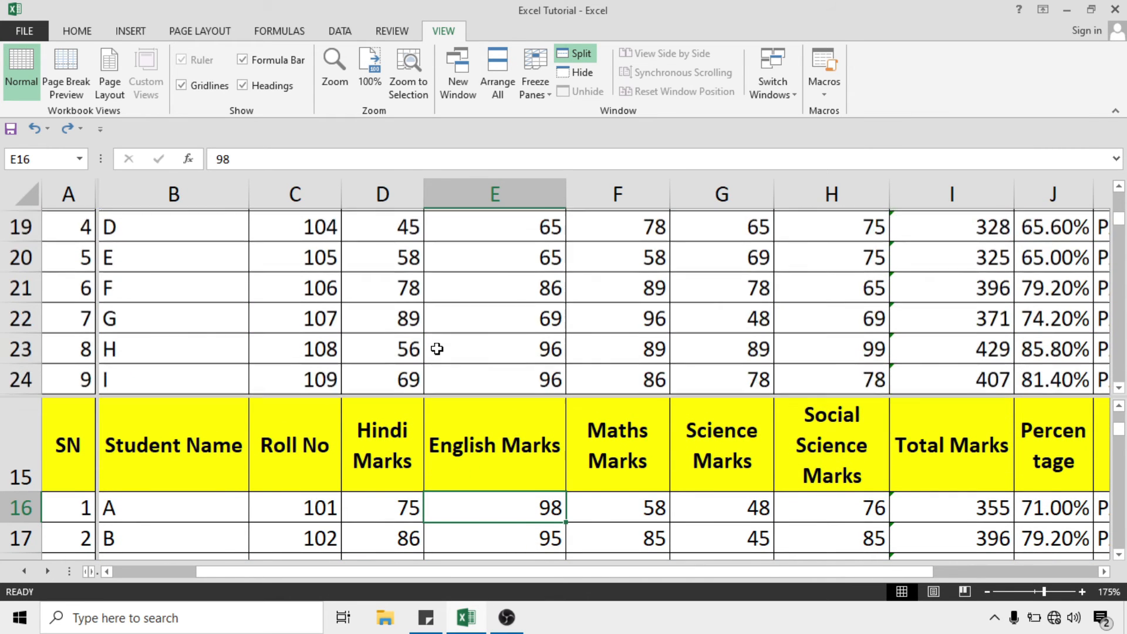
scroll(441, 313, "up", 1)
scroll(441, 313, "up", 1)
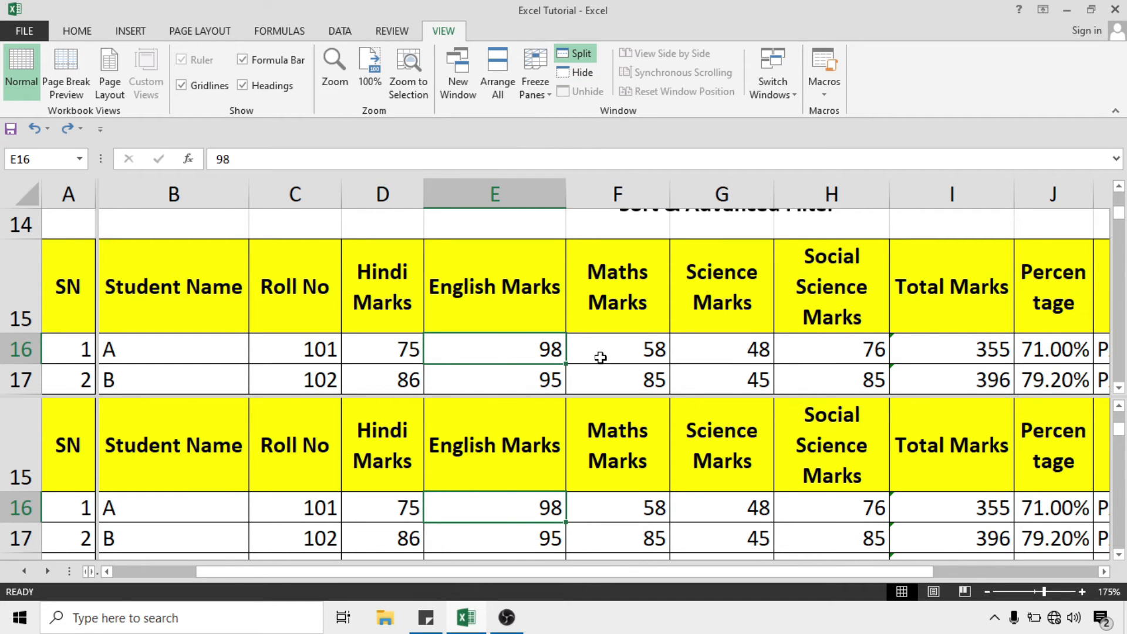
left_click(586, 52)
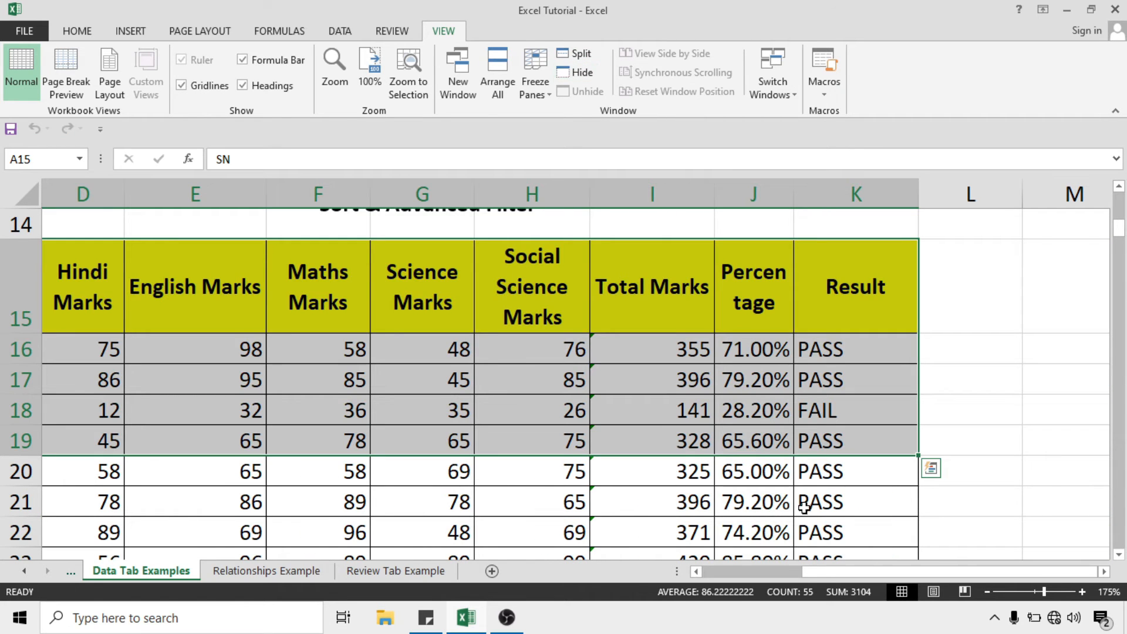
scroll(822, 573, "left", 3)
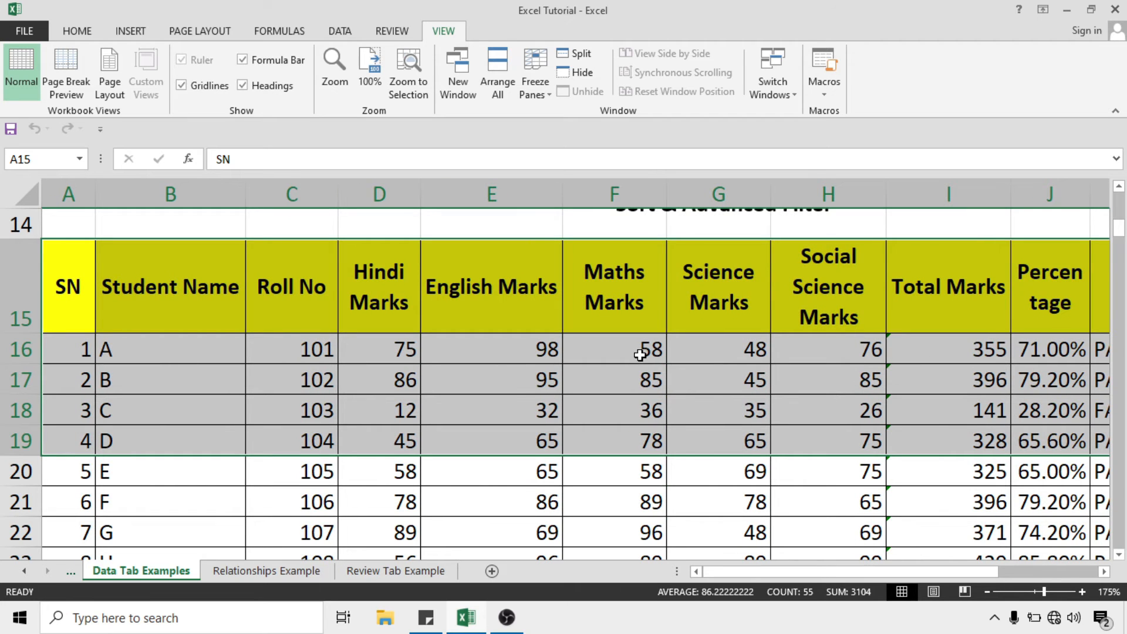
left_click(580, 72)
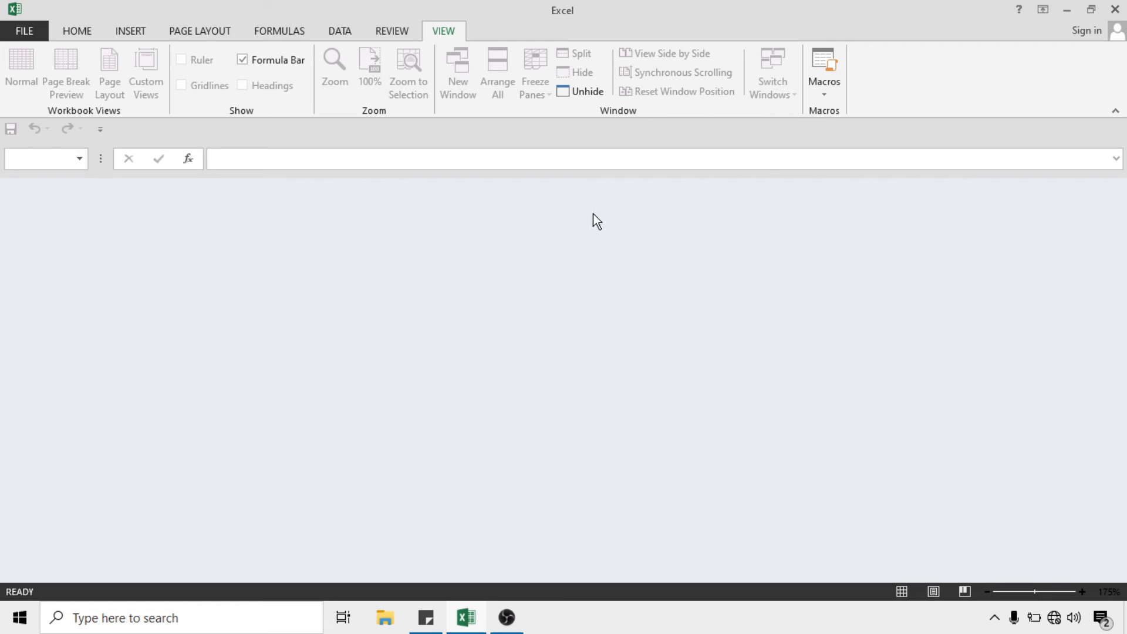
left_click(593, 93)
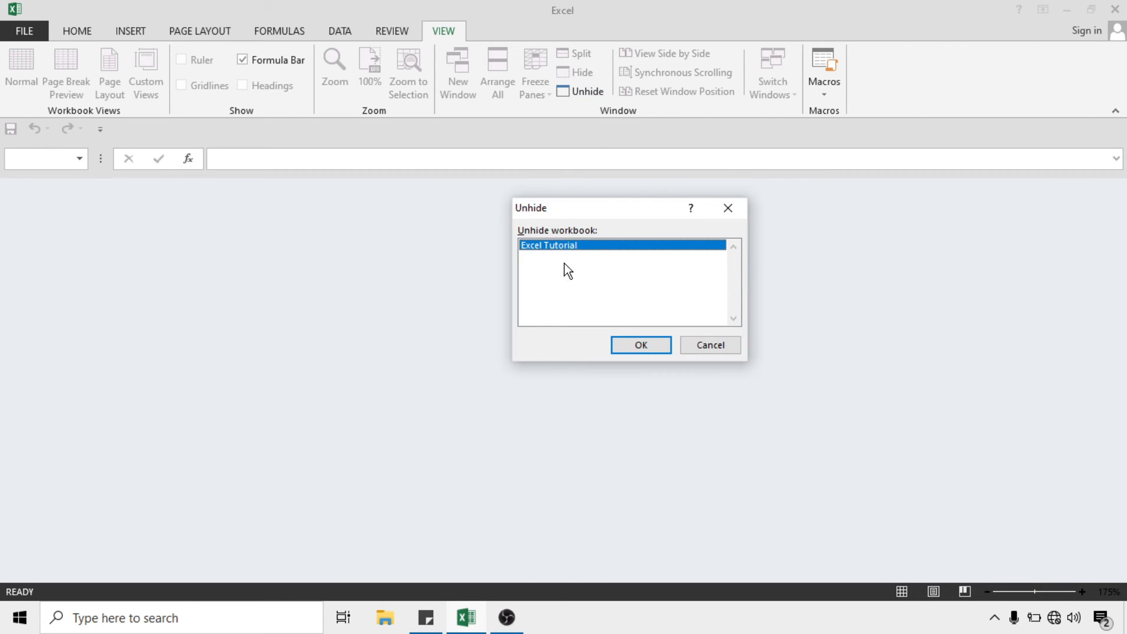
left_click(664, 345)
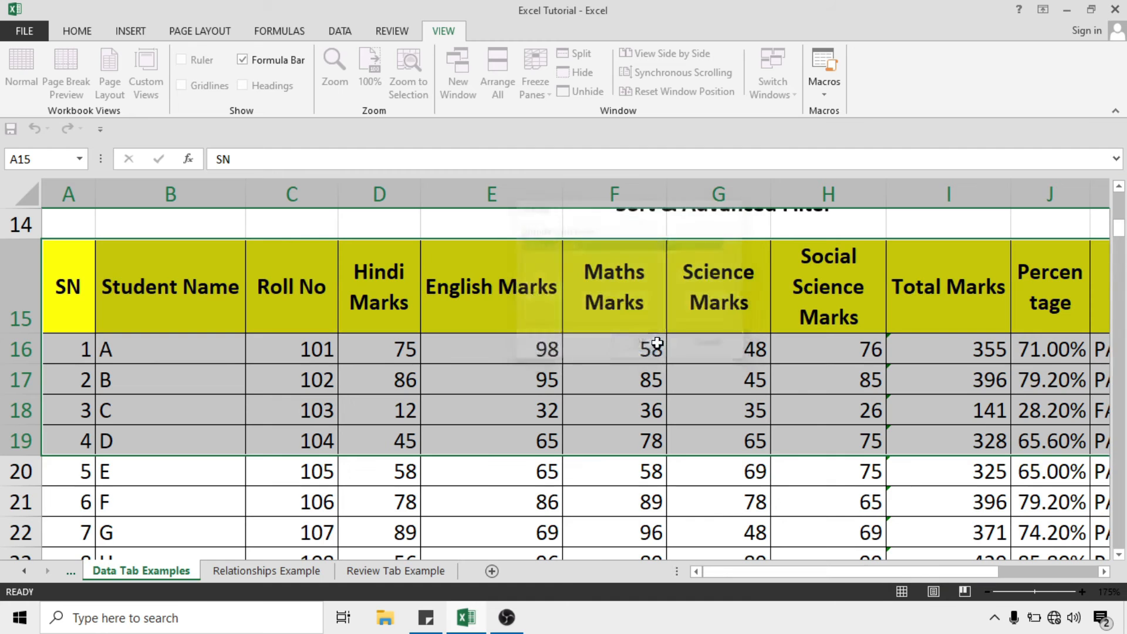
left_click(528, 330)
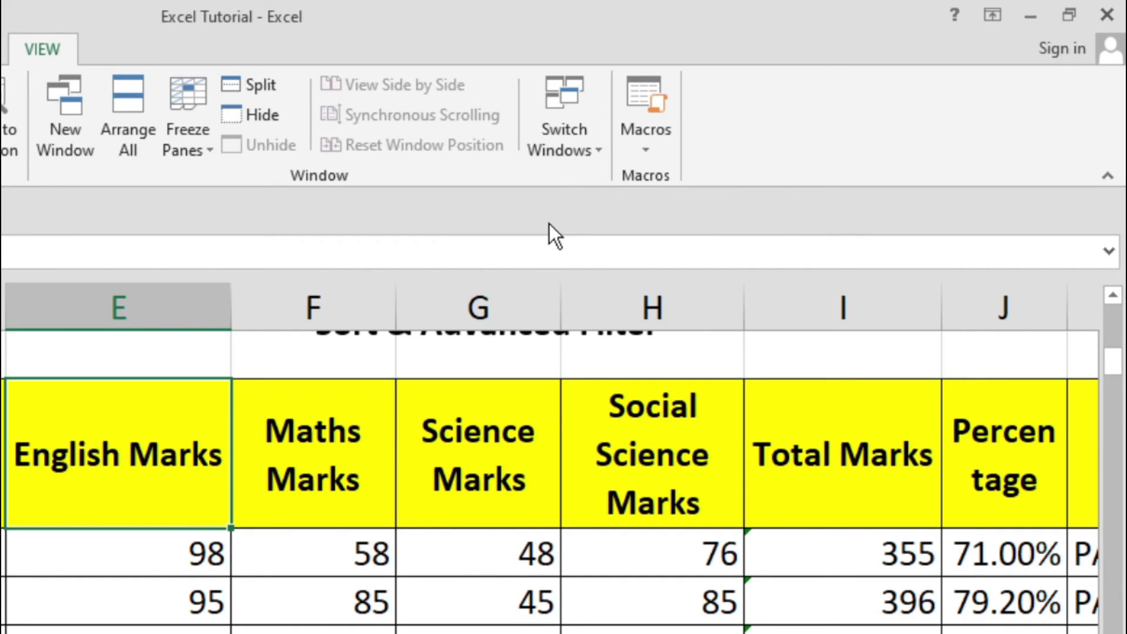
Show the Switch Windows list of open workbooks, then close it
left_click(585, 146)
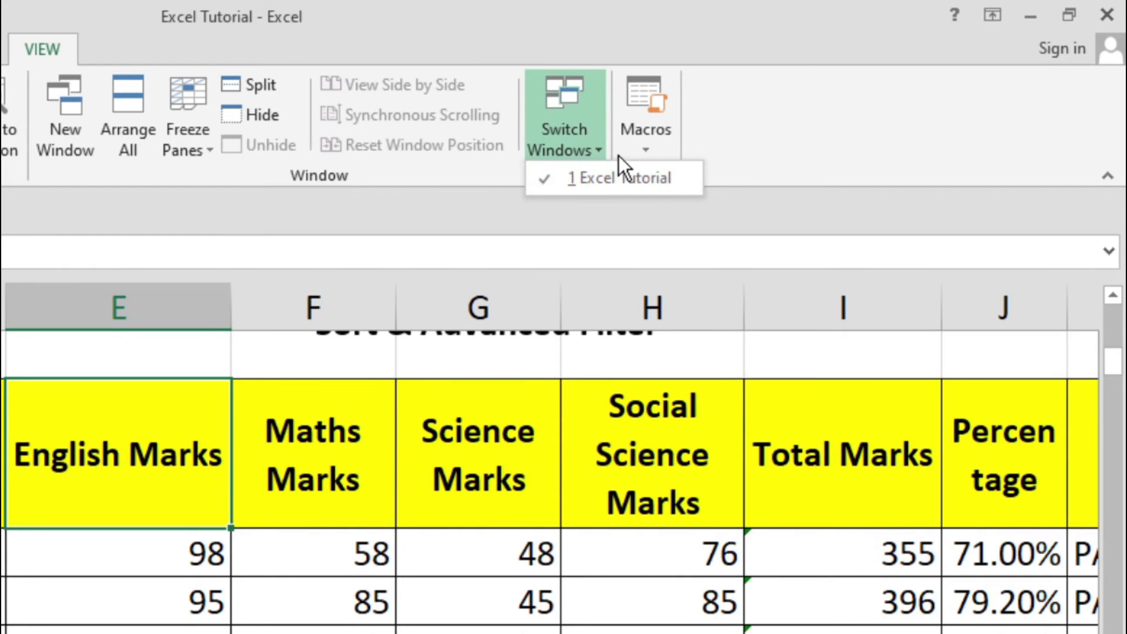
left_click(628, 218)
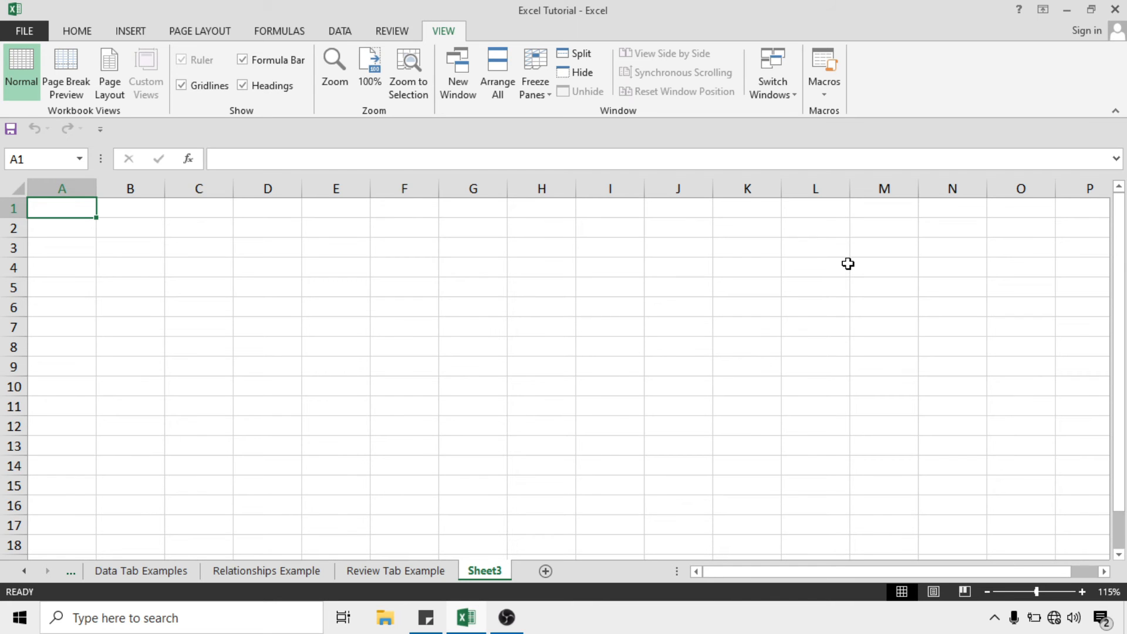
From cell A1, begin recording macro 'Demo' with shortcut Ctrl+K, stored in the Personal Macro Workbook
left_click(410, 302)
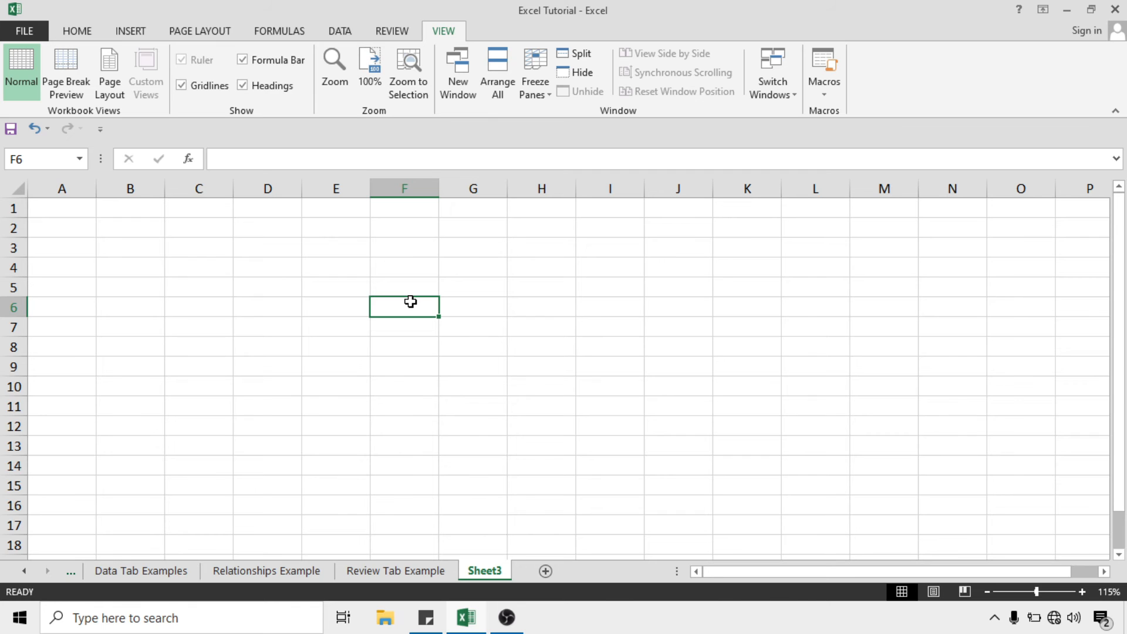
key("ctrl+Home")
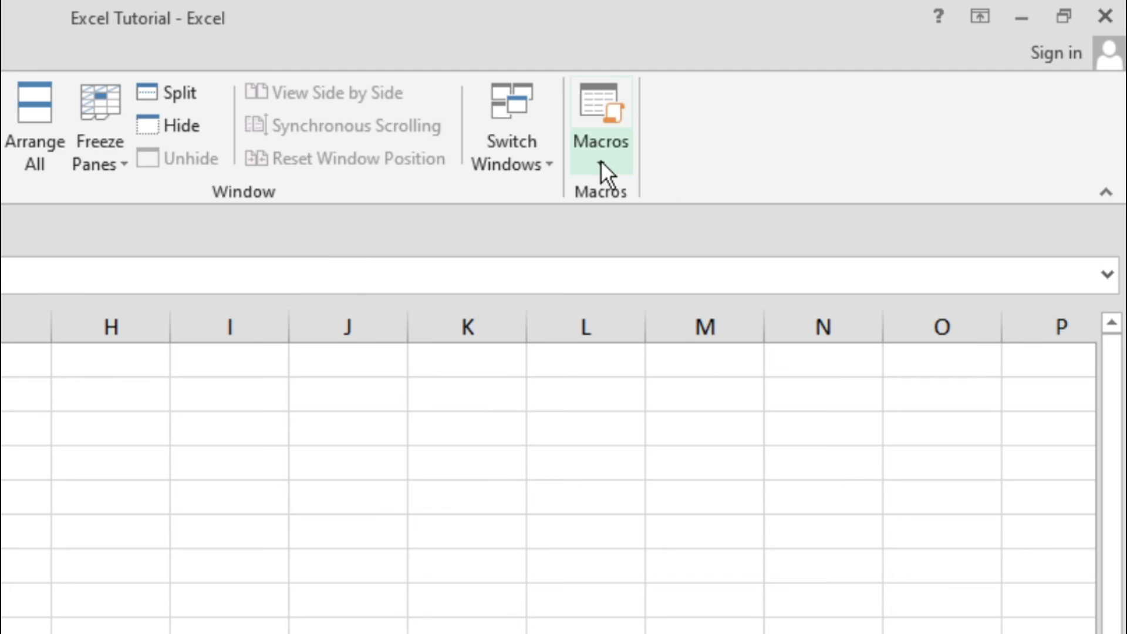
left_click(605, 163)
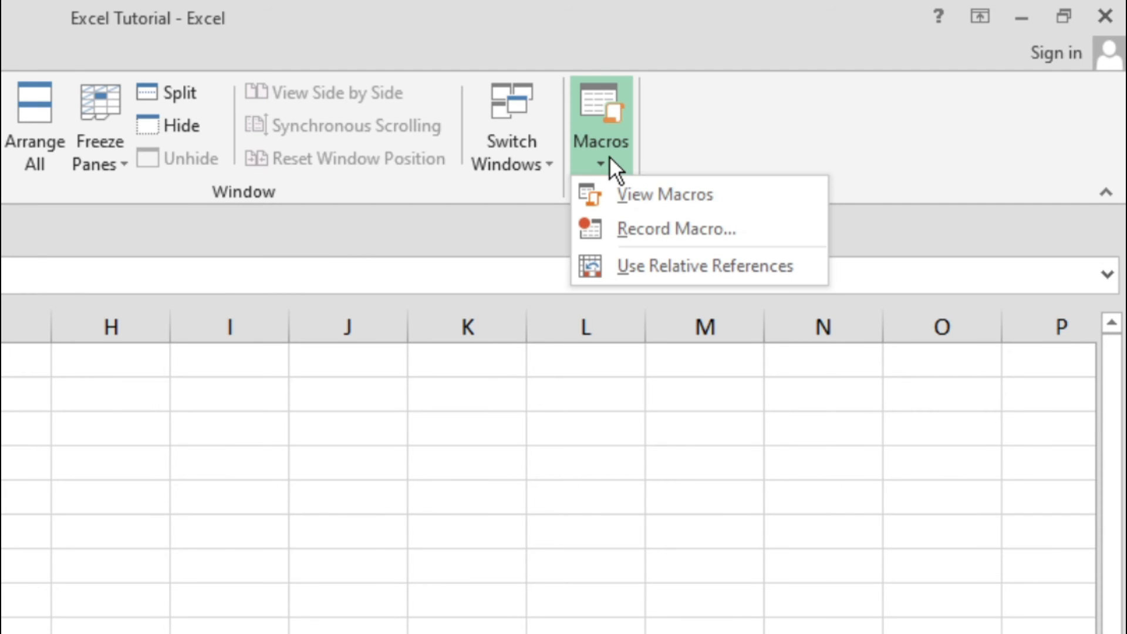
left_click(668, 234)
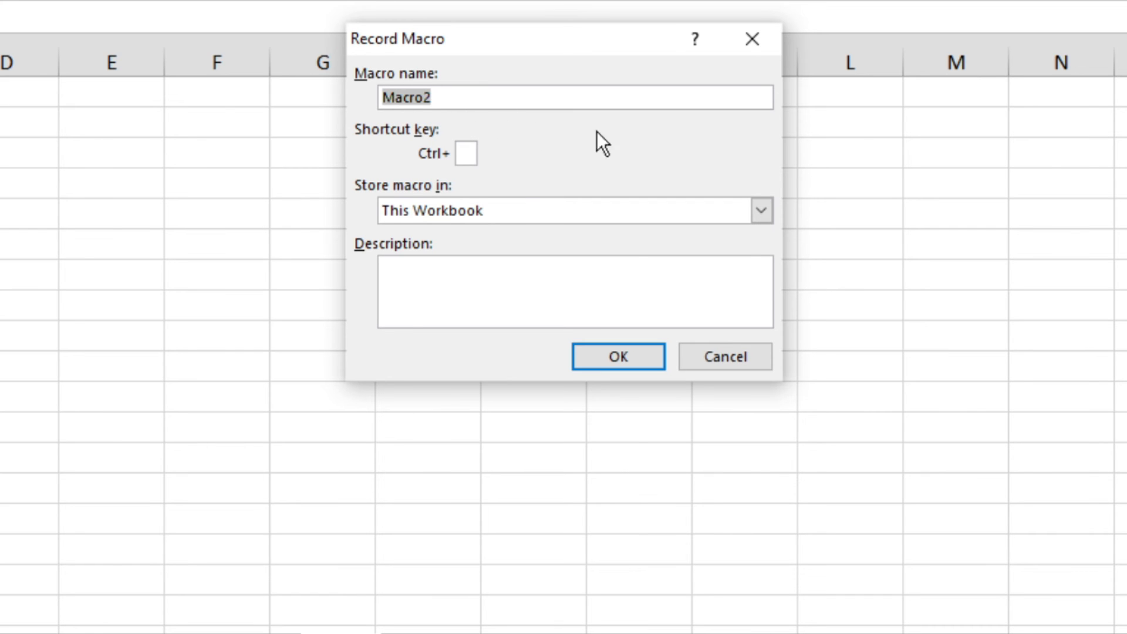
type("Demo")
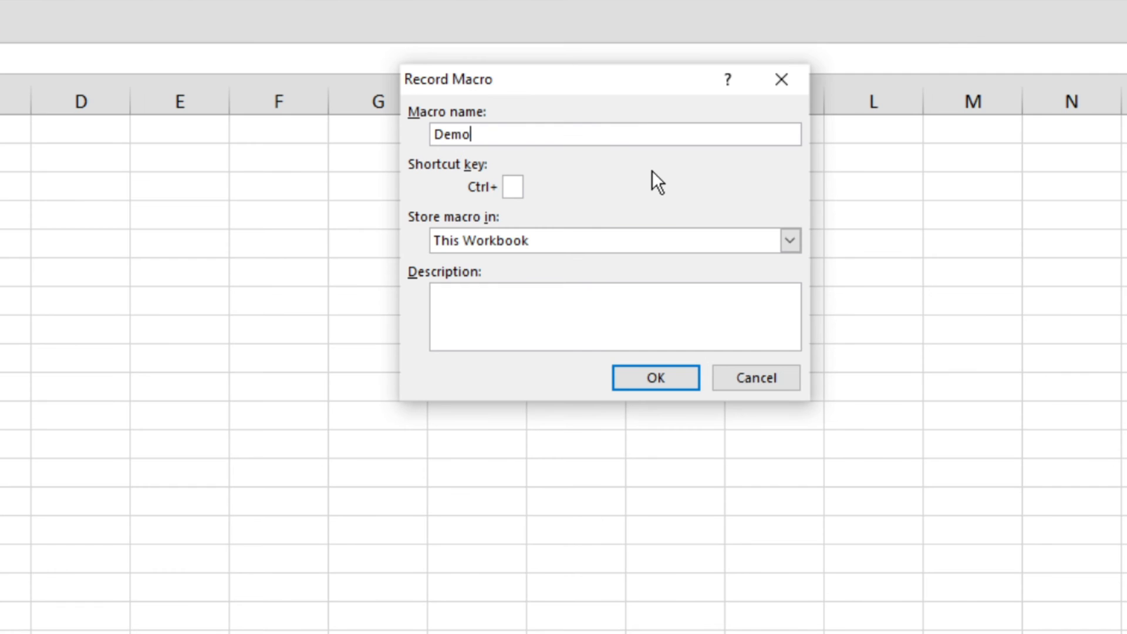
left_click(512, 187)
type("k")
left_click(790, 241)
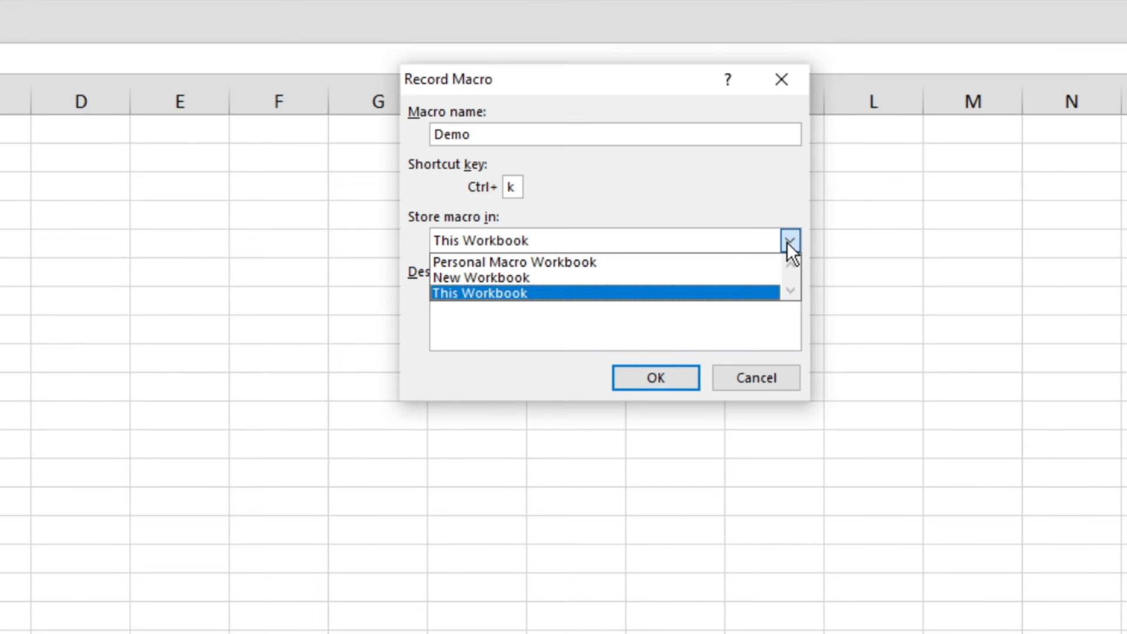
left_click(601, 268)
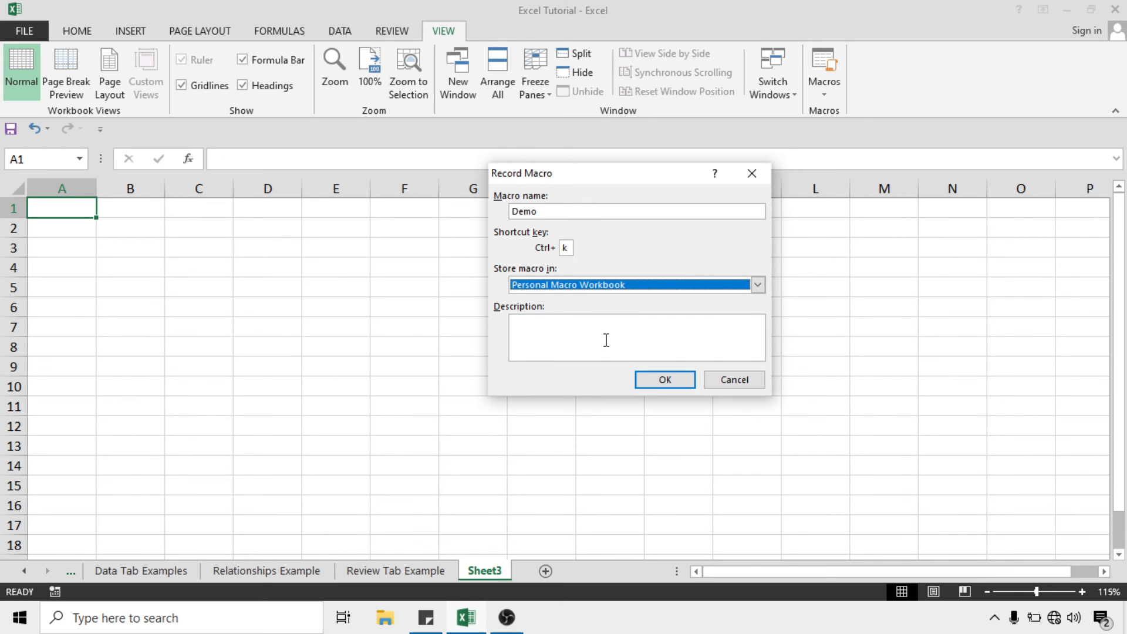
left_click(663, 382)
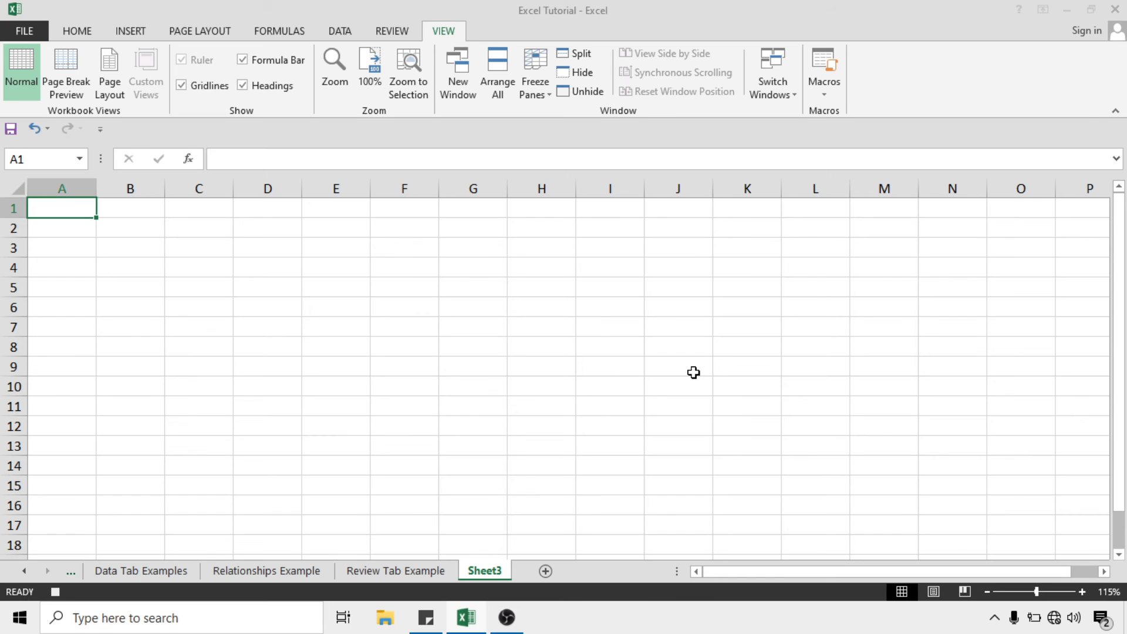
Apply All Borders to A1:E5 on Sheet3, then make A1 the active cell
left_click(74, 30)
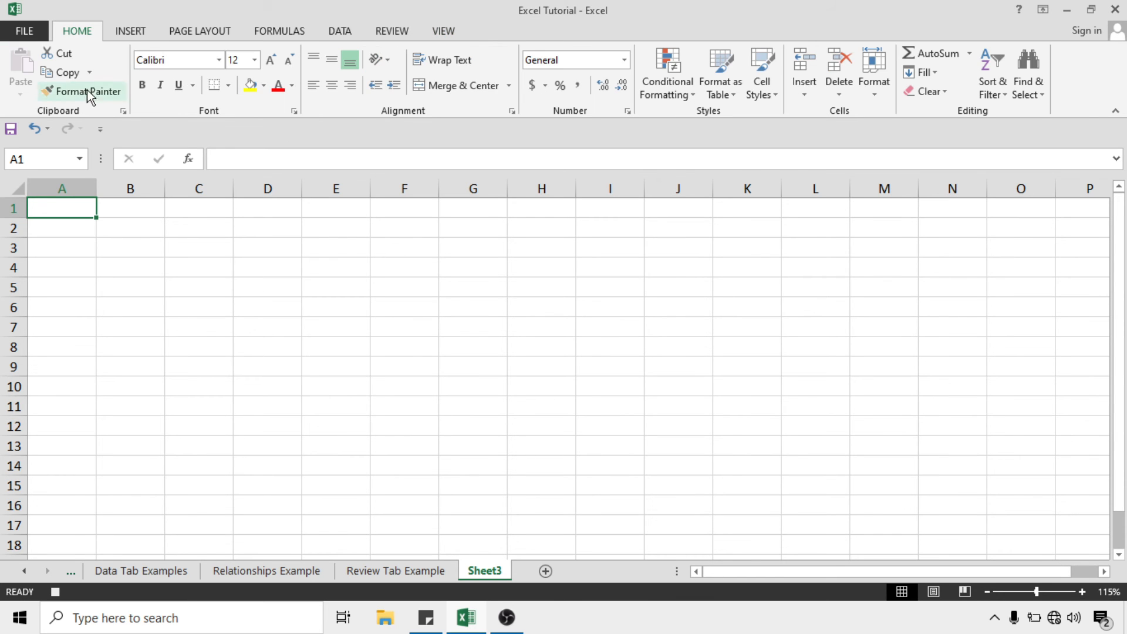
left_click_drag(51, 206, 347, 283)
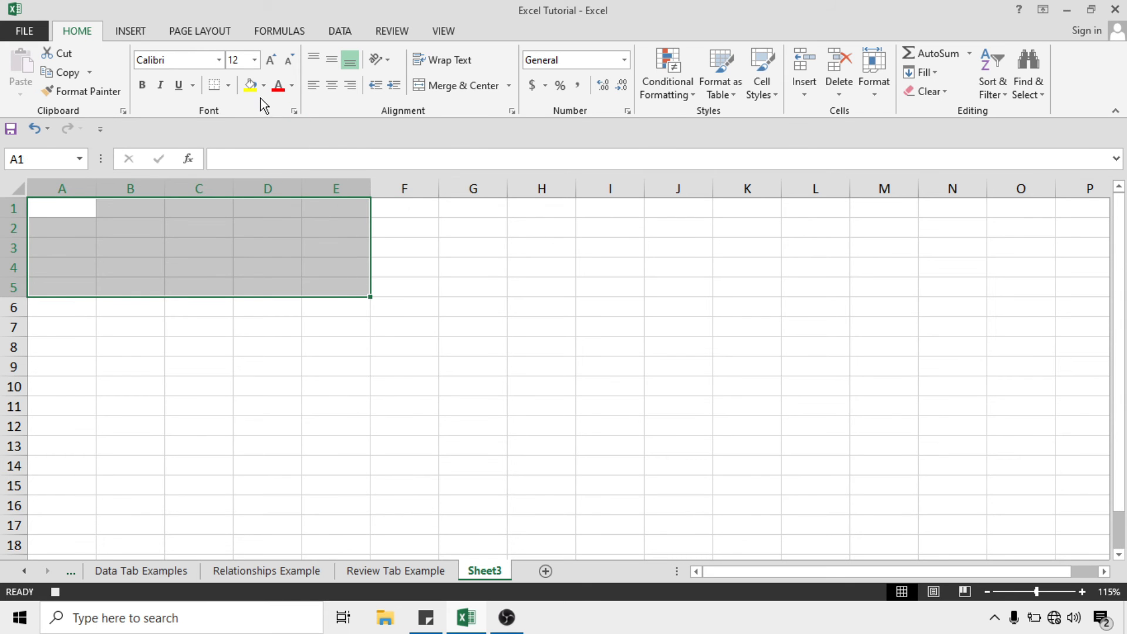
left_click(225, 90)
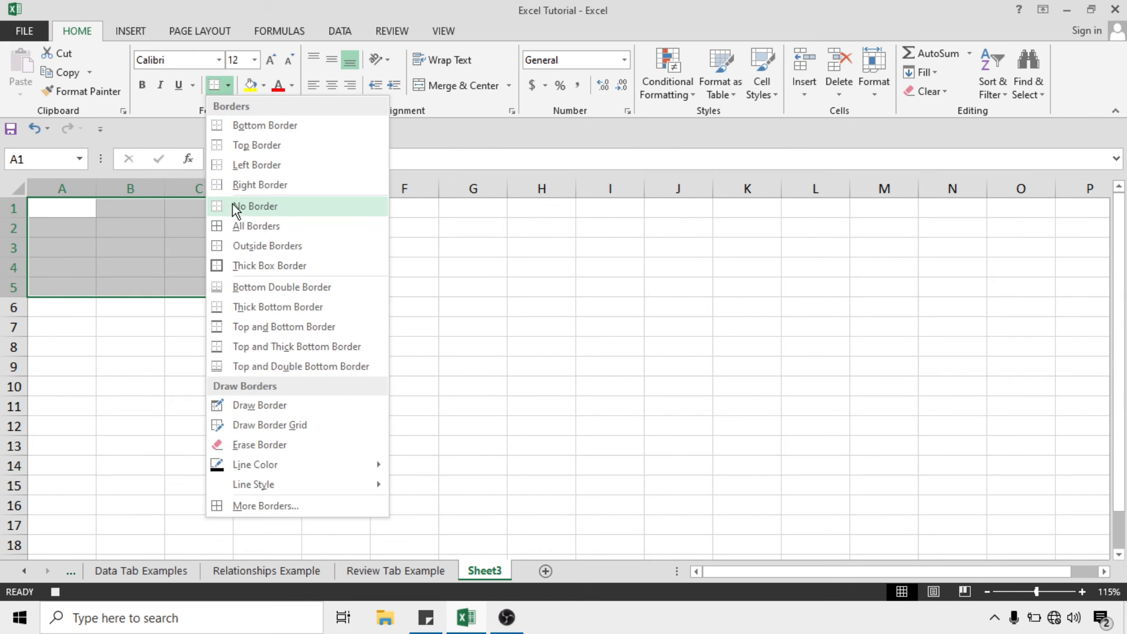
left_click(257, 227)
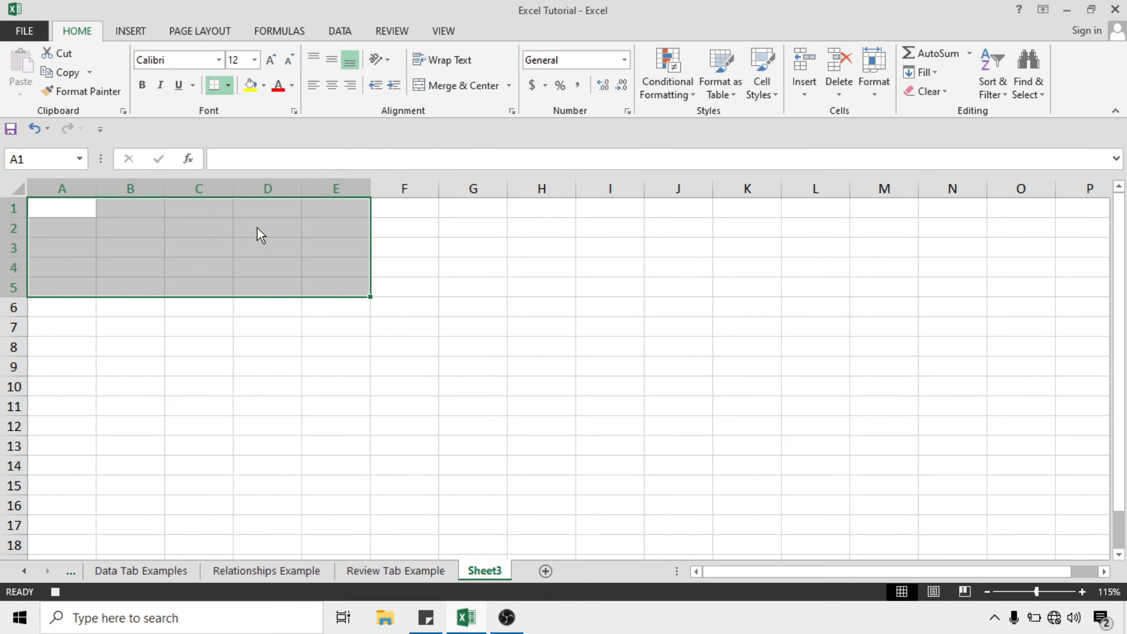
left_click(264, 259)
left_click(77, 209)
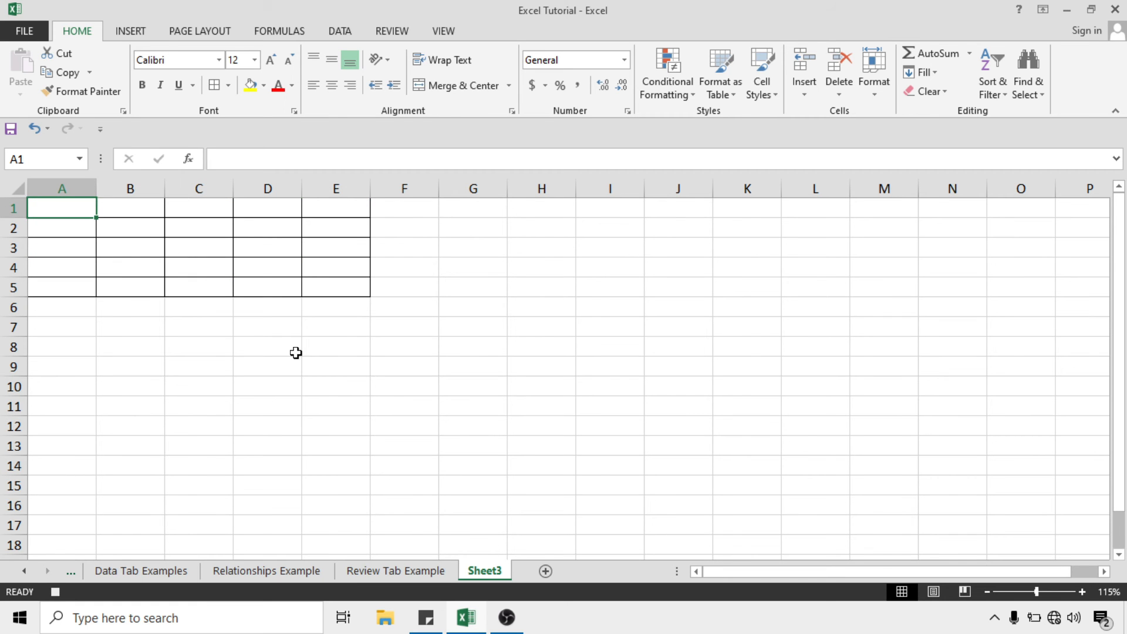
scroll(295, 353, "up", 2)
scroll(295, 352, "up", 1)
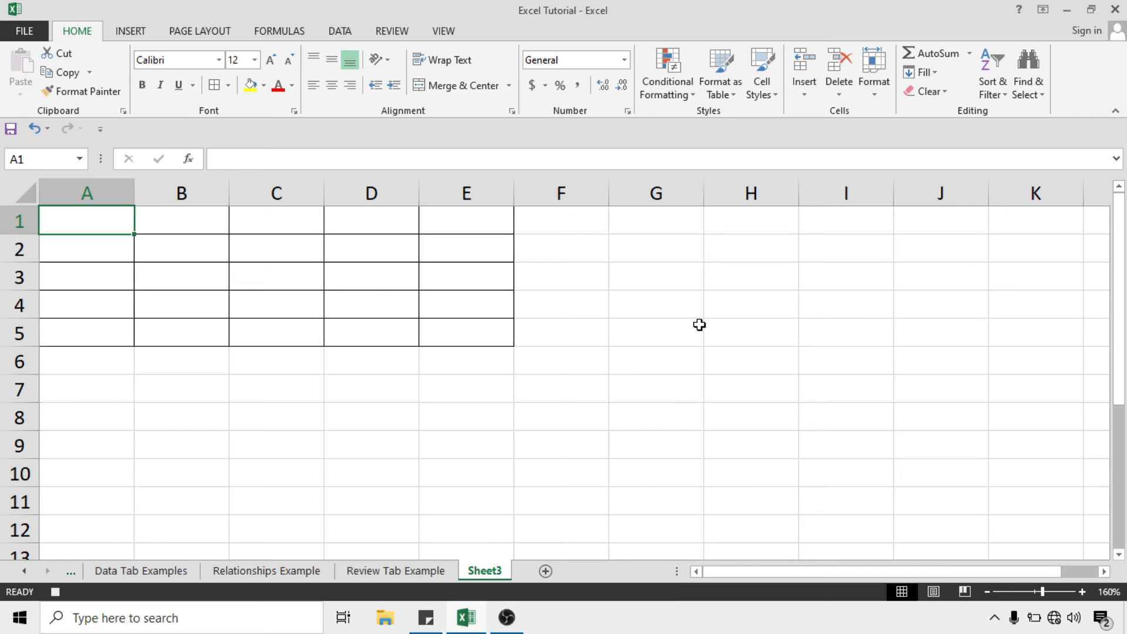
Enter the headers Name, Class, Roll No, Age and Mobile across A1:E1
type("Name")
key("Tab")
type("Class")
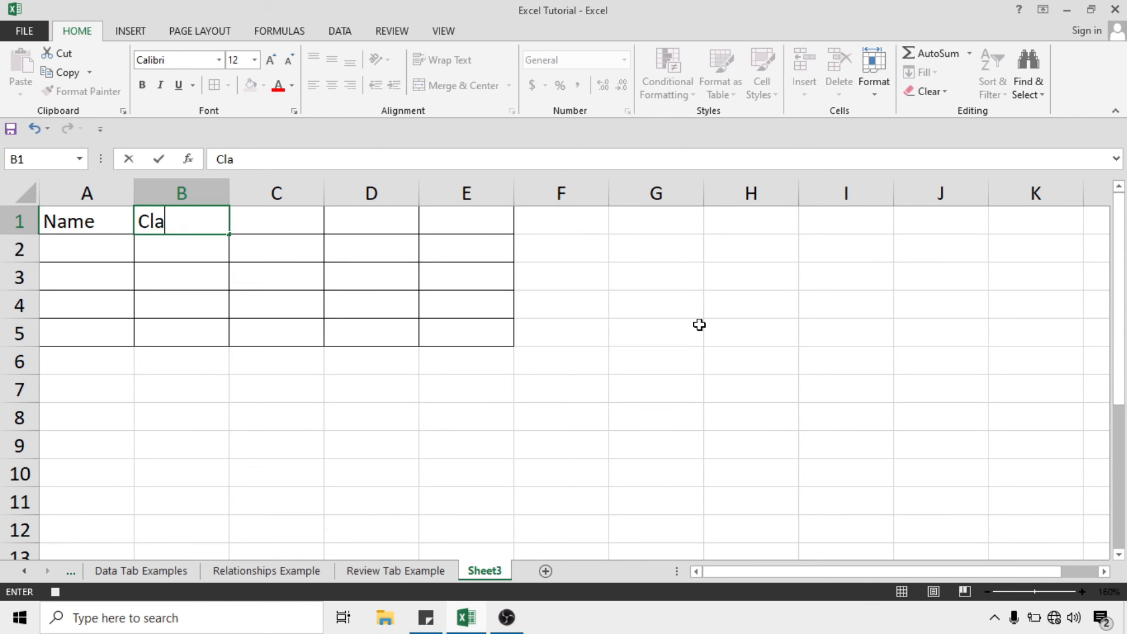
key("Tab")
type("Roll No")
key("Tab")
type("Age")
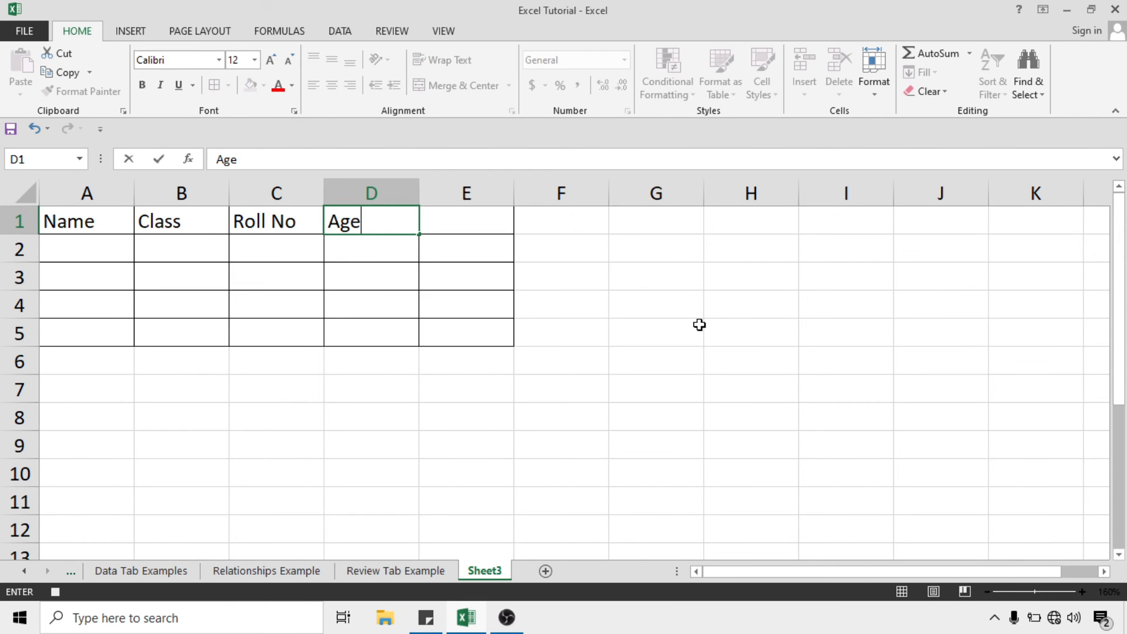
key("Tab")
type("Mobile")
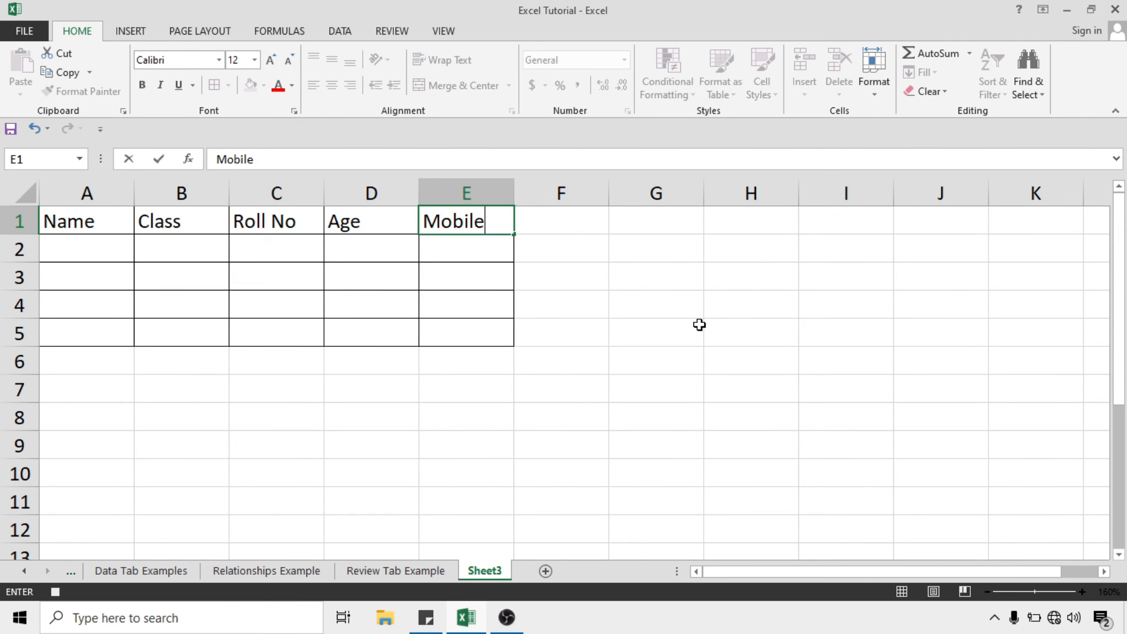
left_click(699, 324)
Give A1:E1 a yellow fill, bold text and centre alignment, then select E5
left_click_drag(94, 221, 433, 221)
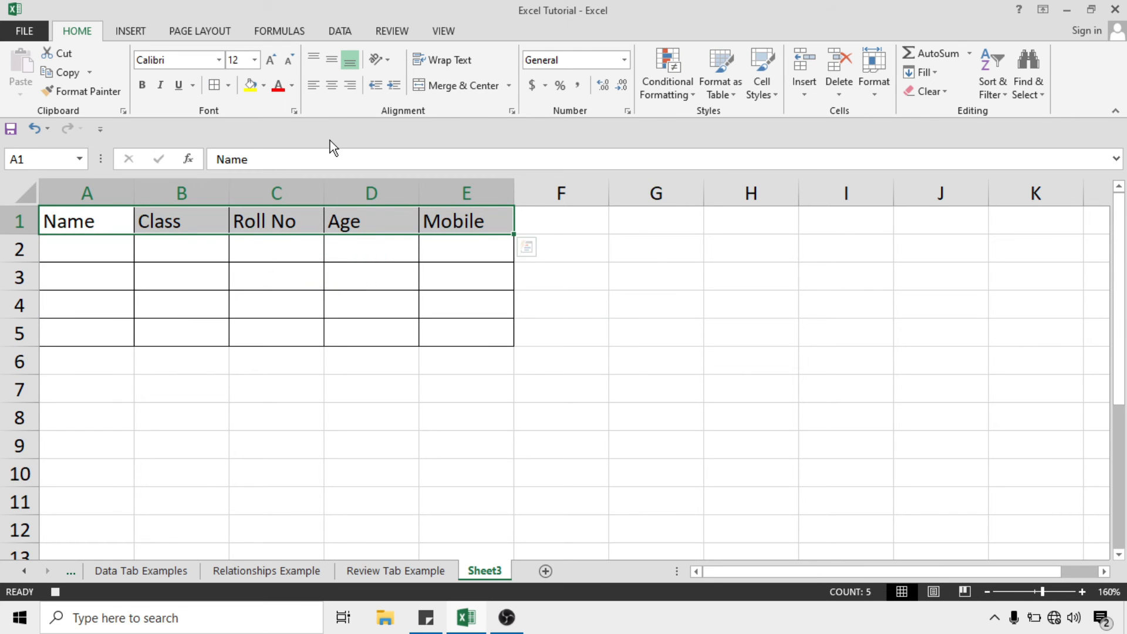
left_click(254, 84)
left_click(144, 86)
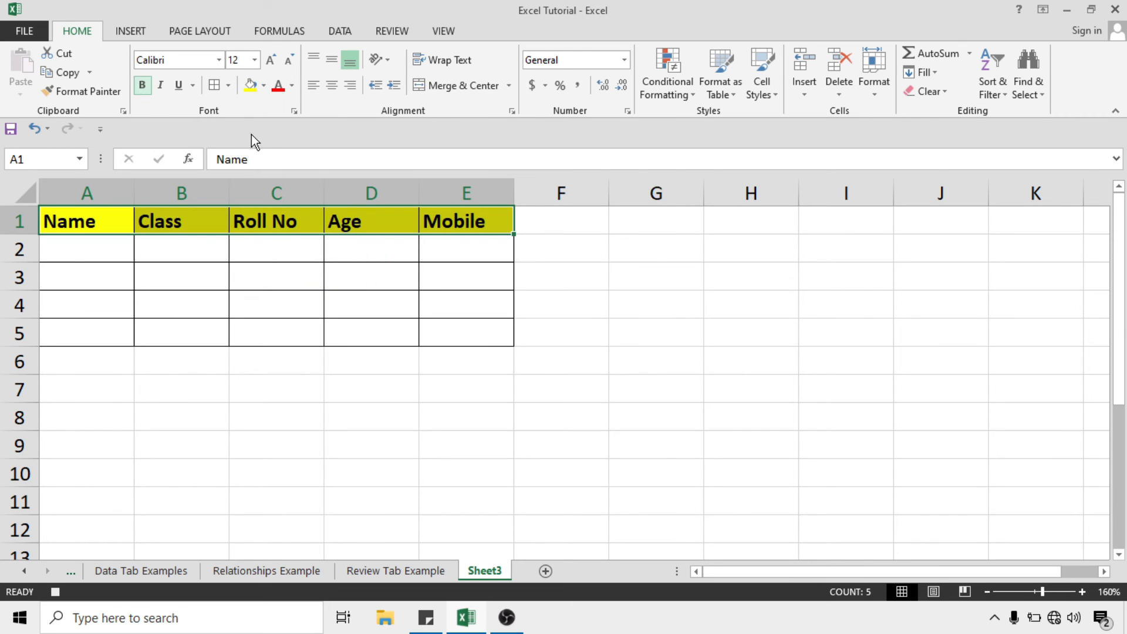
left_click(340, 90)
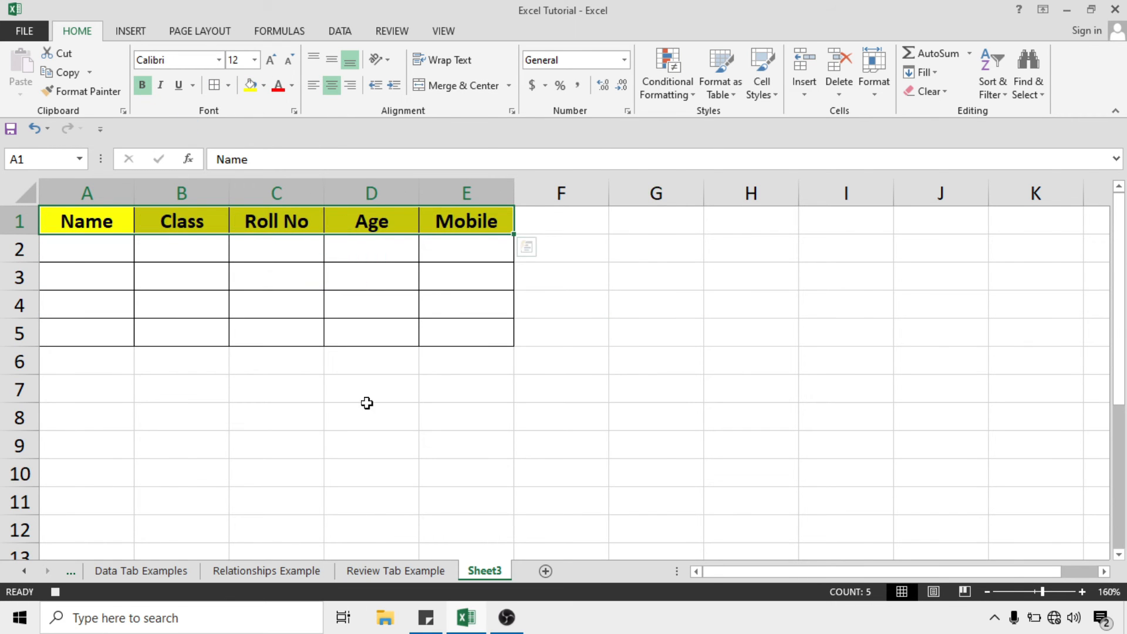
left_click(422, 304)
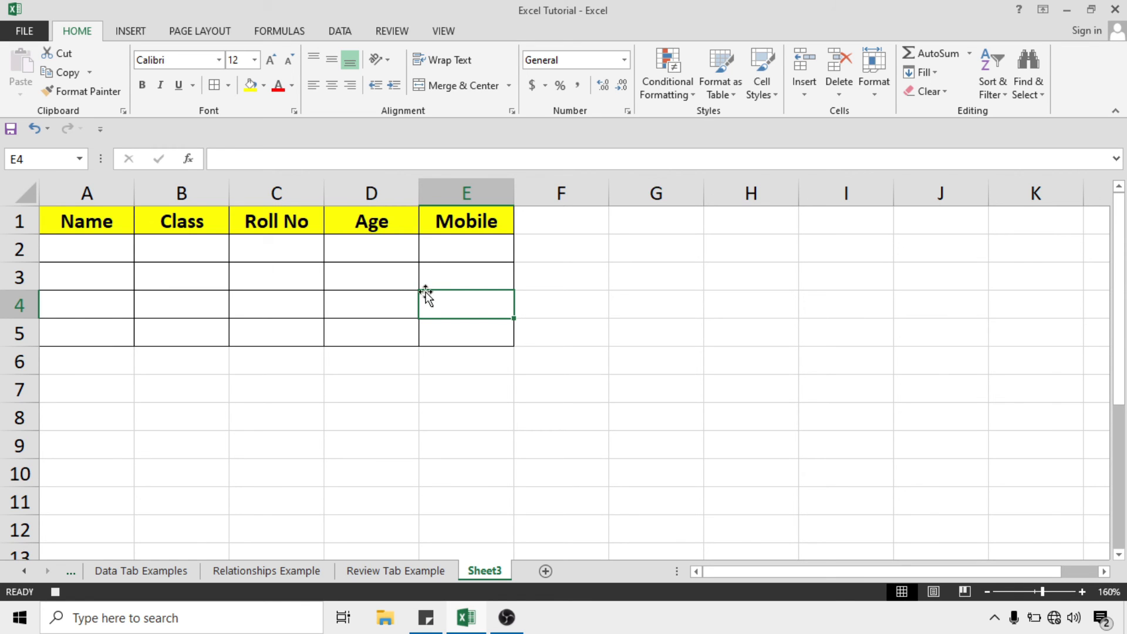
left_click(456, 333)
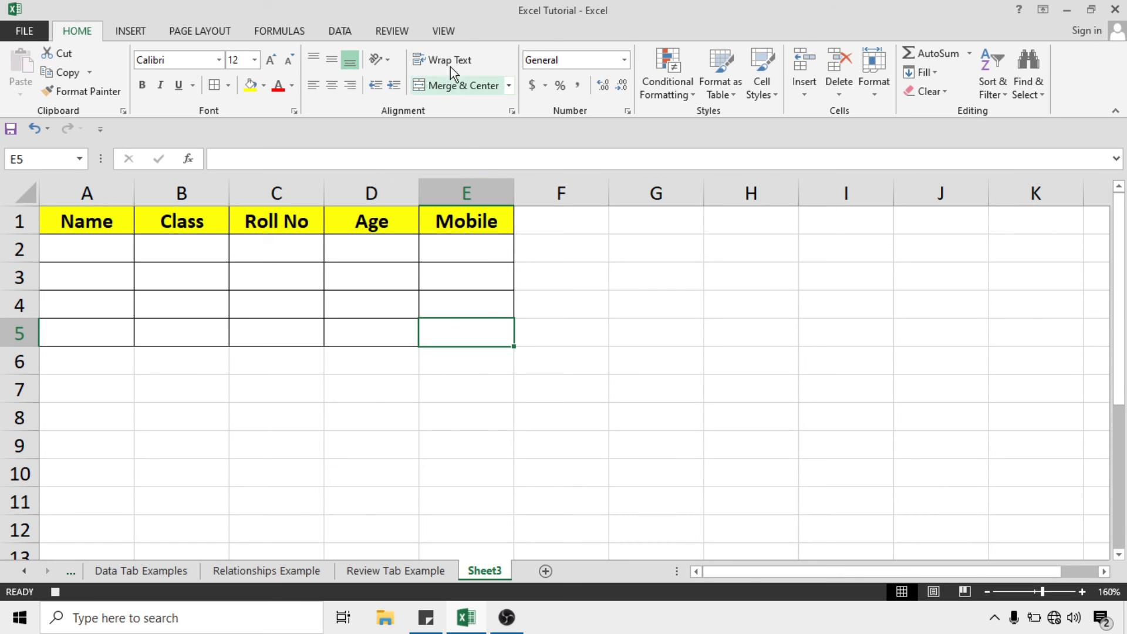
left_click(445, 32)
End the Demo macro recording with Stop Recording under View > Macros
left_click(813, 89)
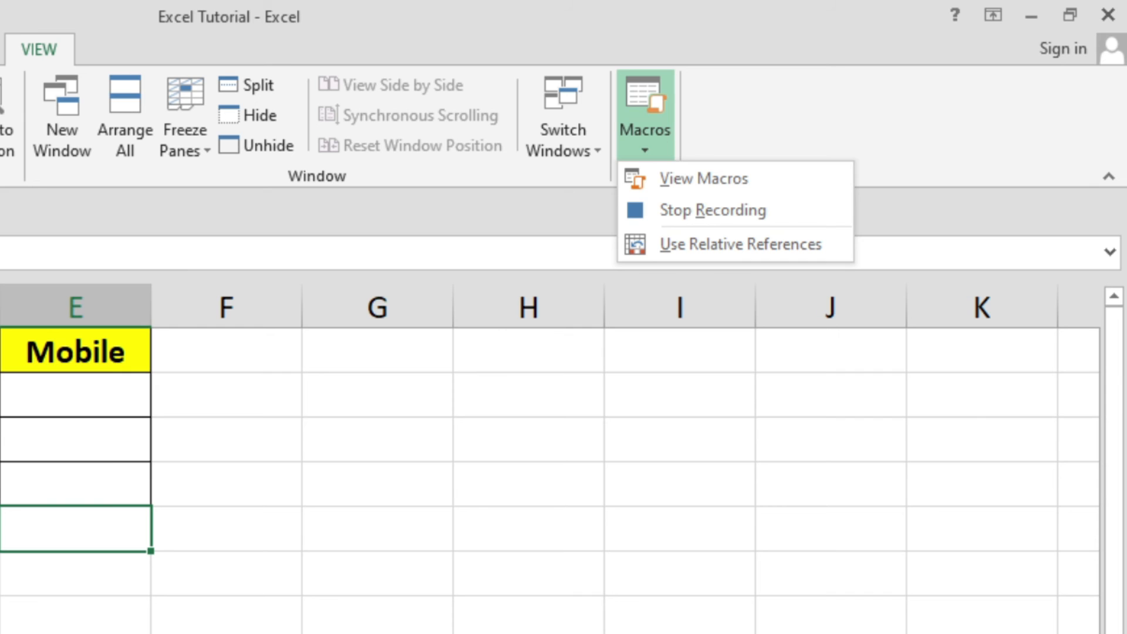
left_click(718, 213)
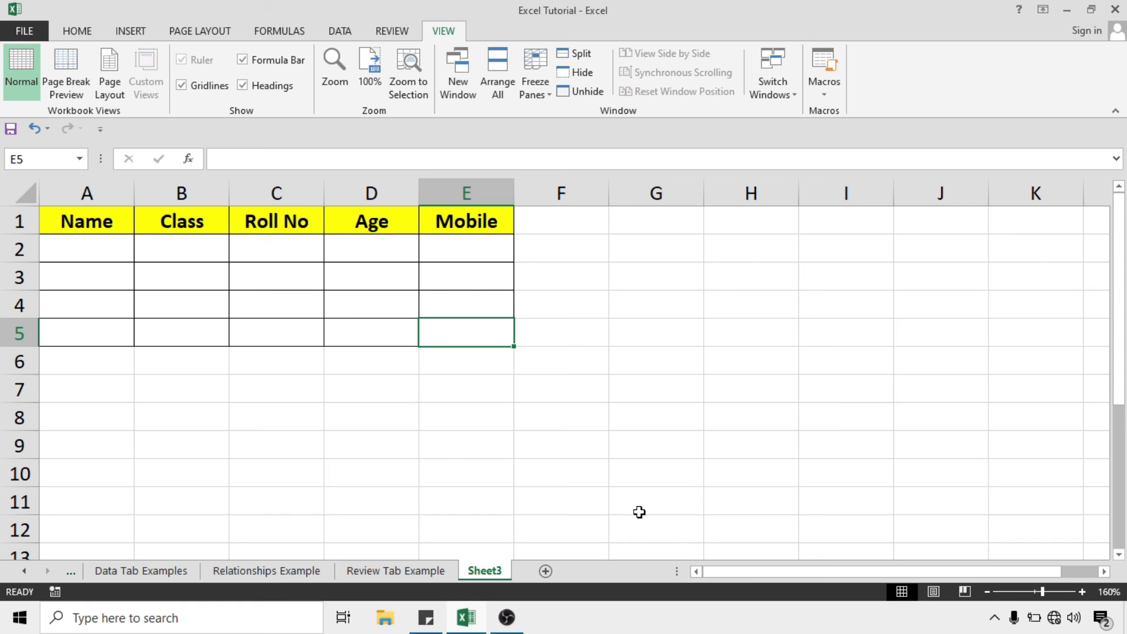
Add a new blank worksheet, Sheet4
left_click(545, 570)
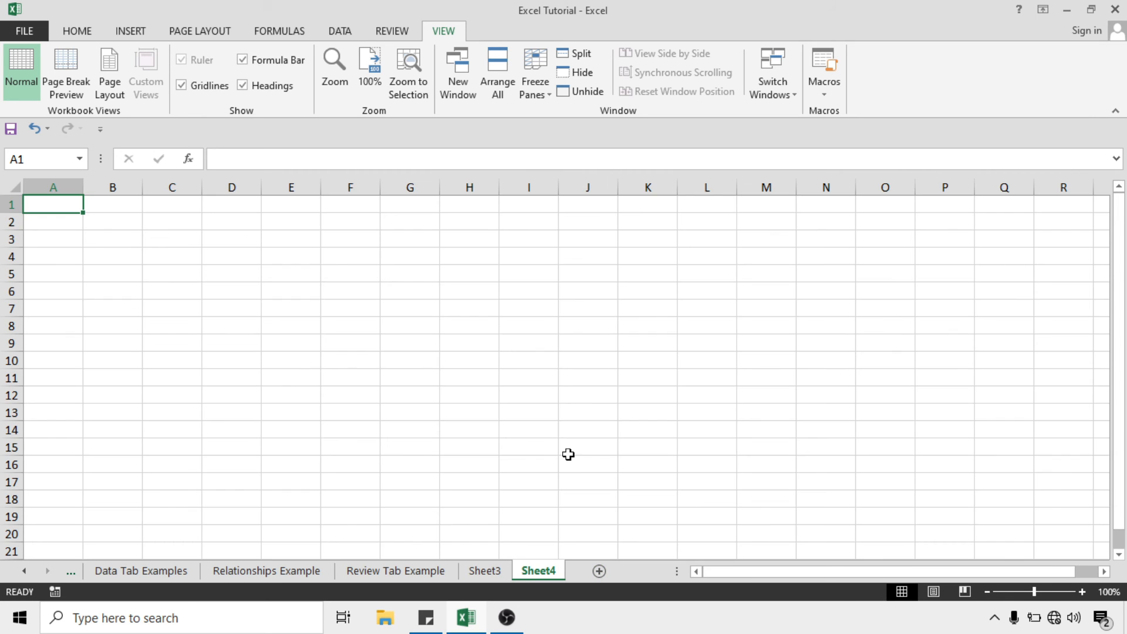
scroll(389, 322, "up", 1)
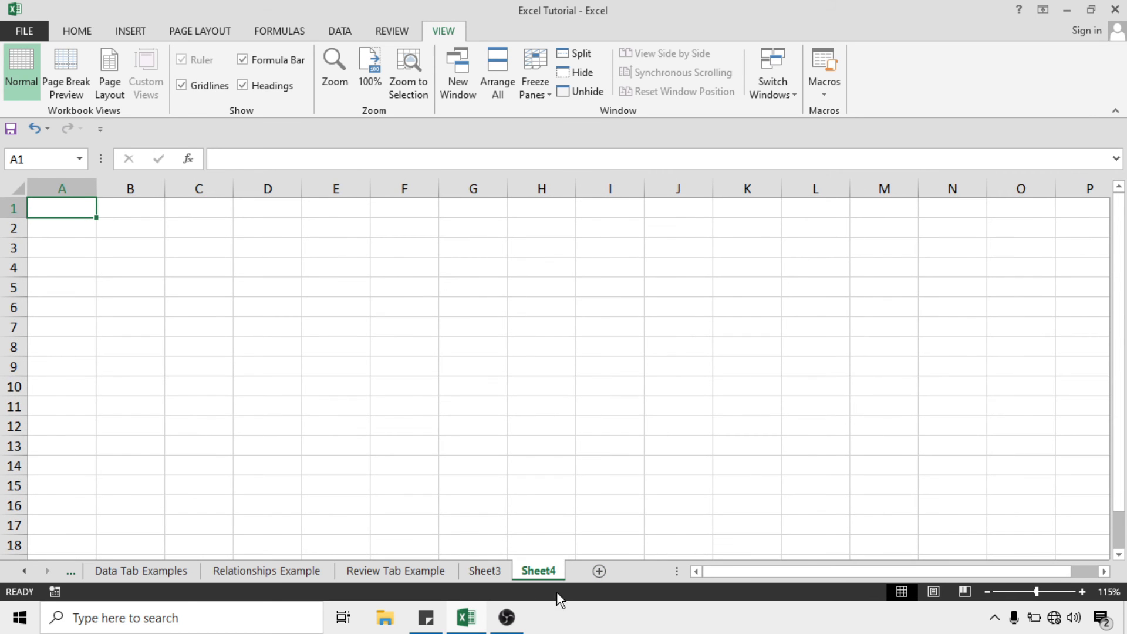
scroll(450, 470, "up", 2)
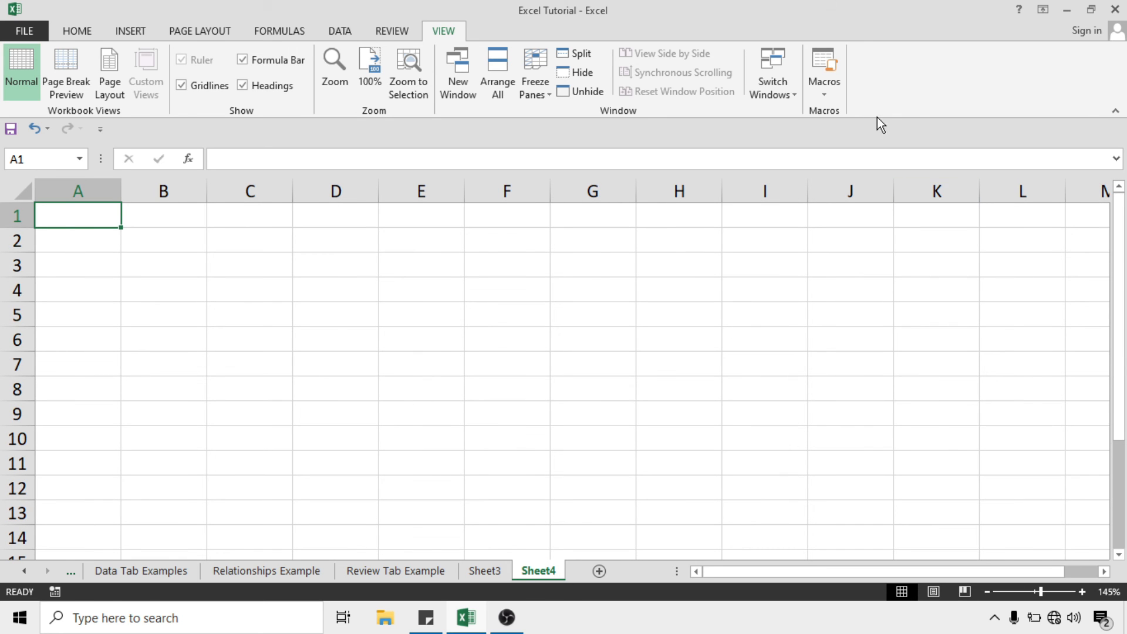
Run PERSONAL.XLSB!Demo on Sheet4 to rebuild the bordered, yellow-headed table
left_click(824, 97)
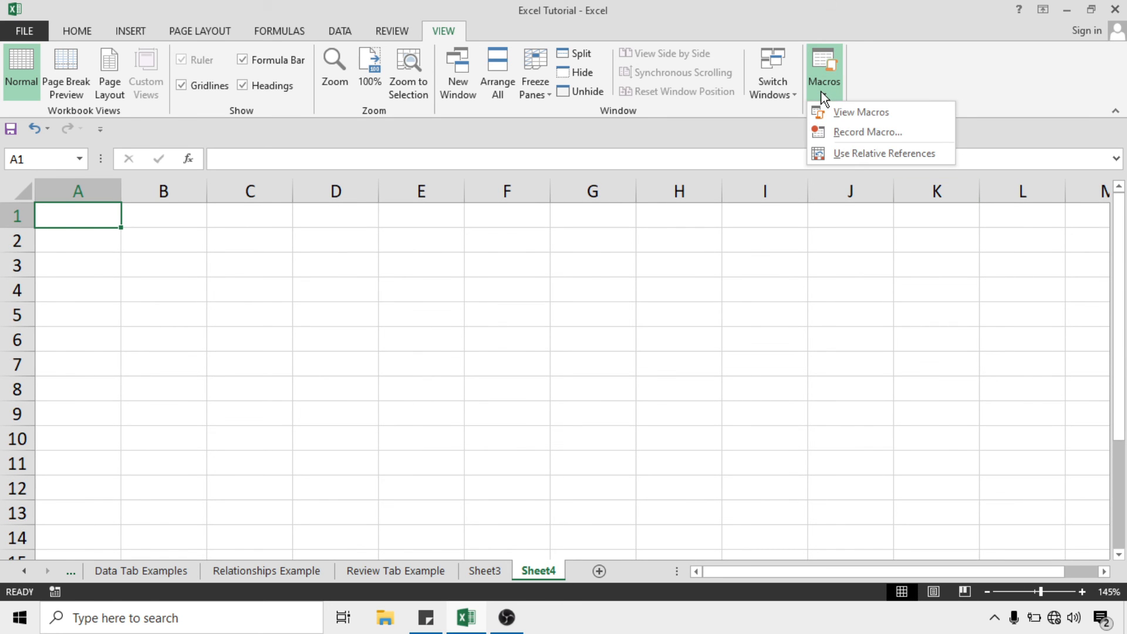
left_click(878, 117)
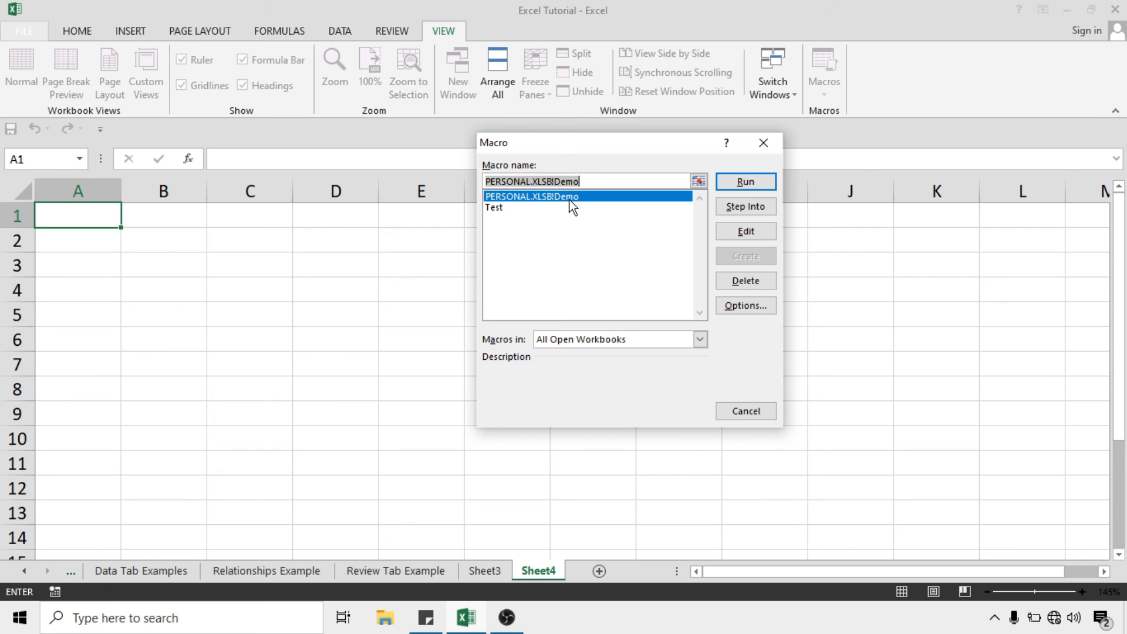
left_click(749, 185)
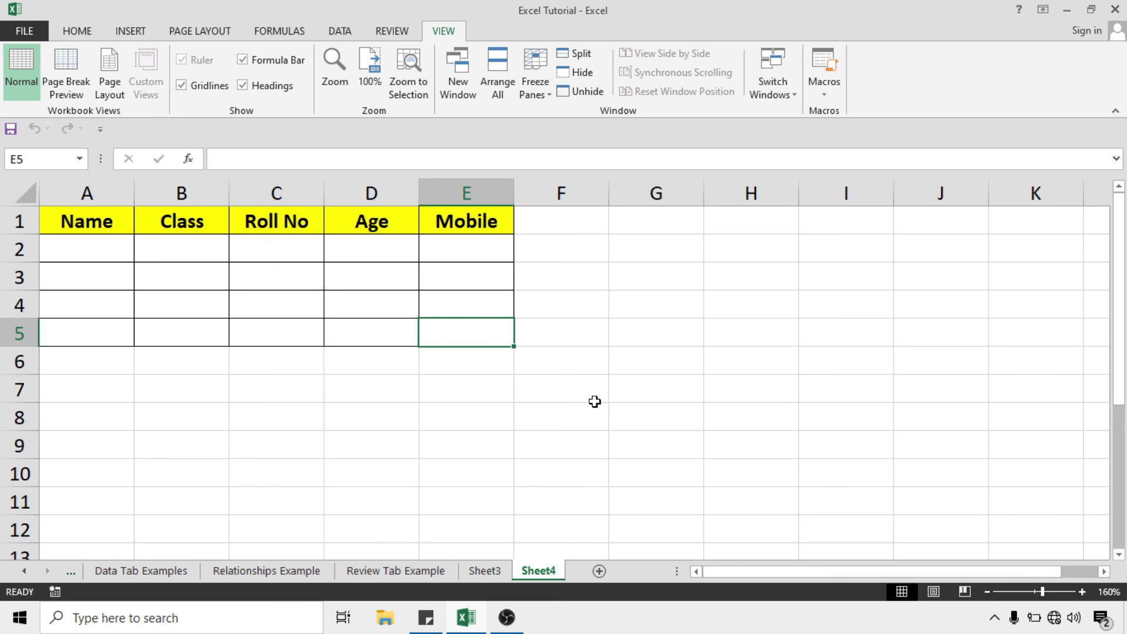
left_click(631, 333)
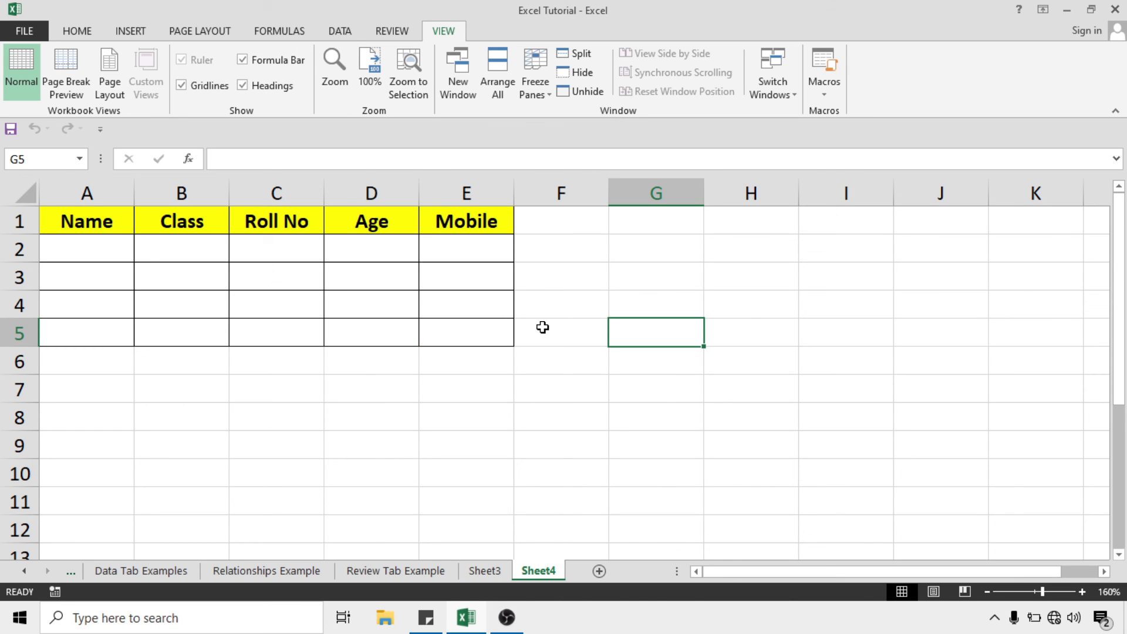
left_click(486, 326)
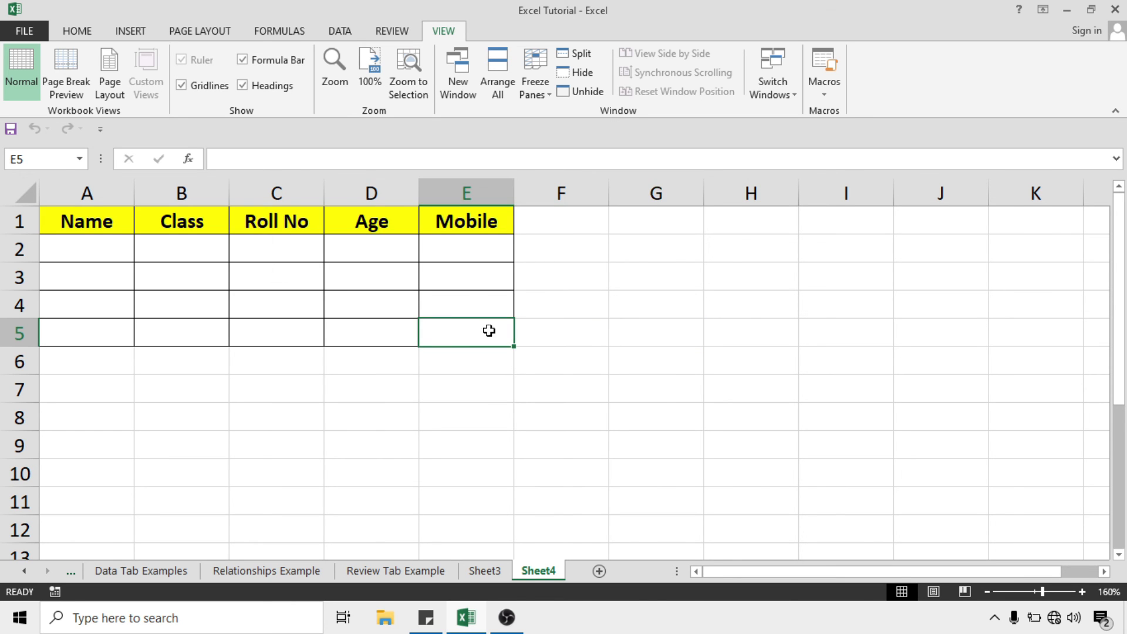
left_click(592, 333)
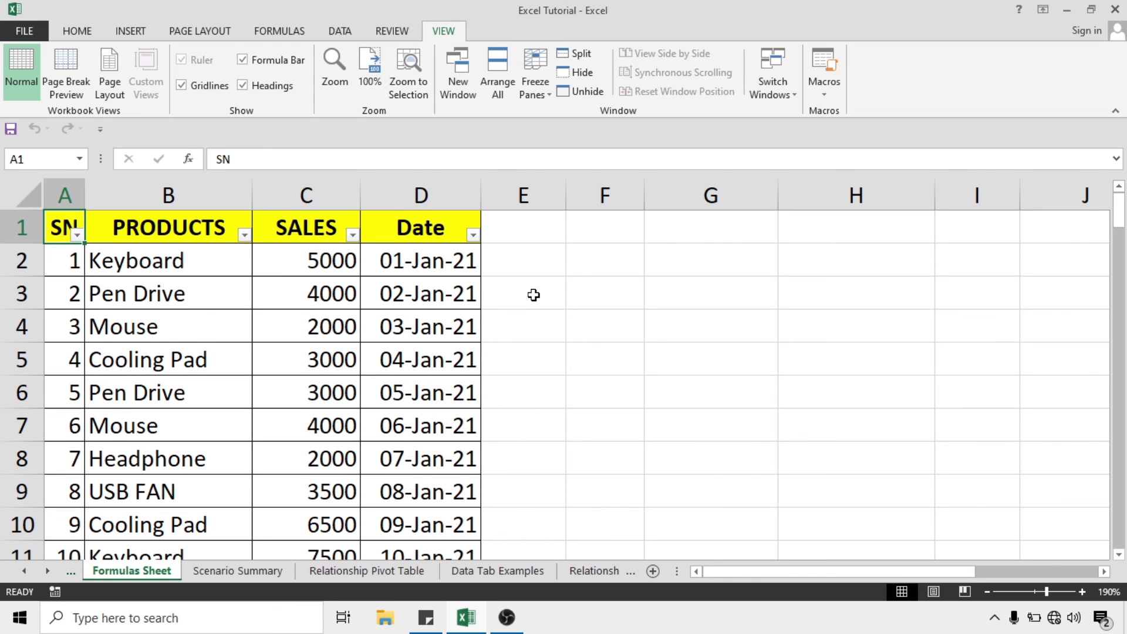
scroll(533, 295, "down", 14)
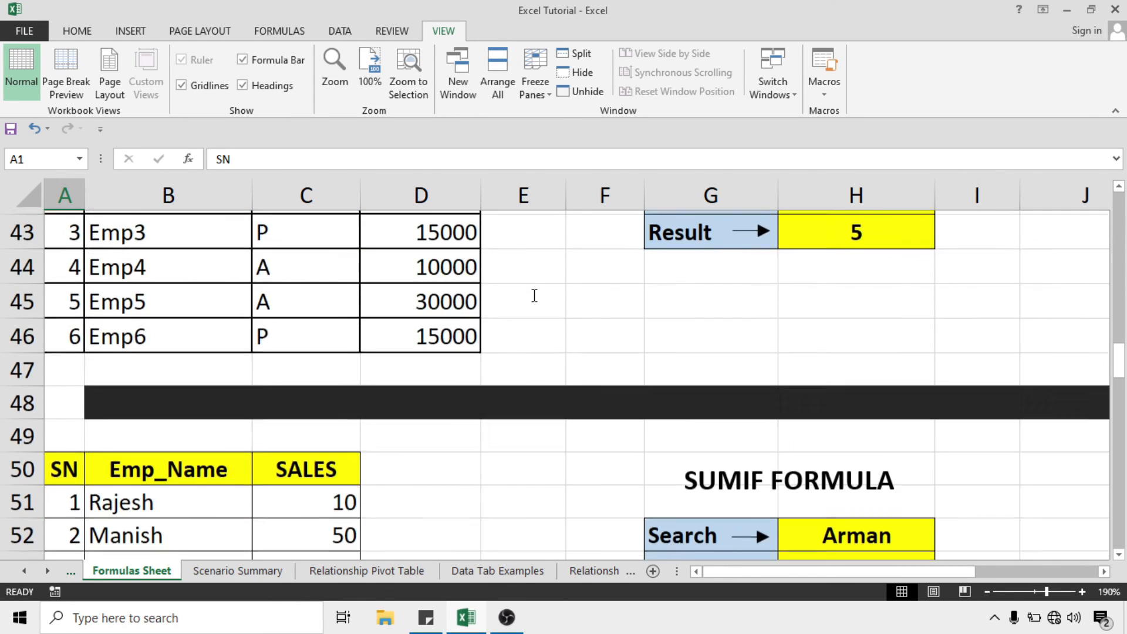
scroll(533, 295, "down", 13)
scroll(533, 295, "up", 2)
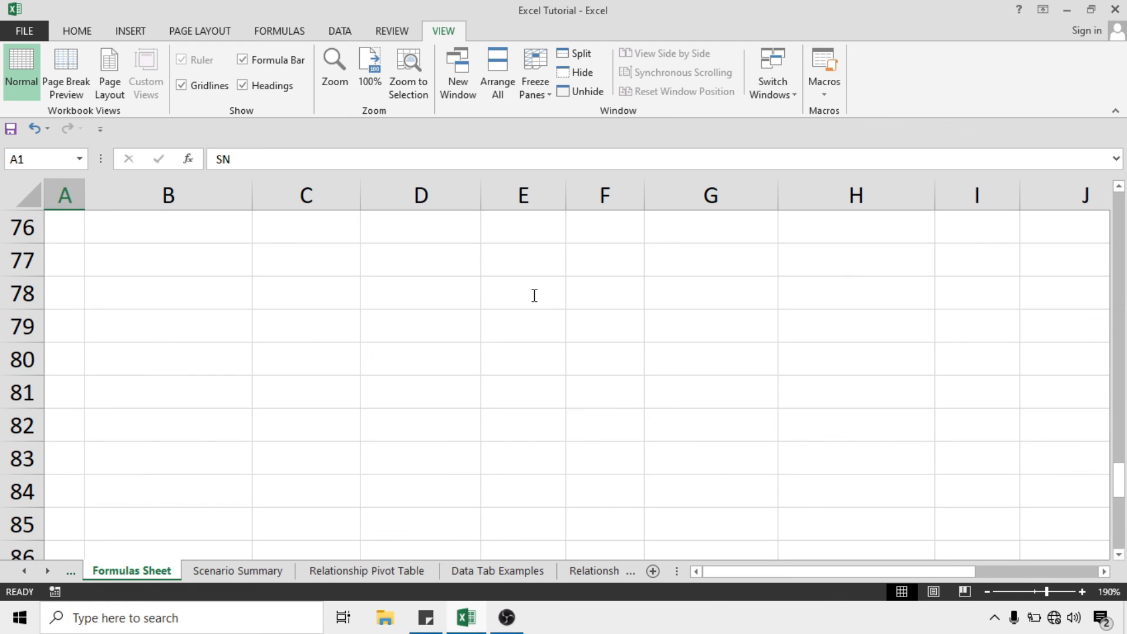
scroll(533, 317, "up", 7)
scroll(533, 324, "down", 3)
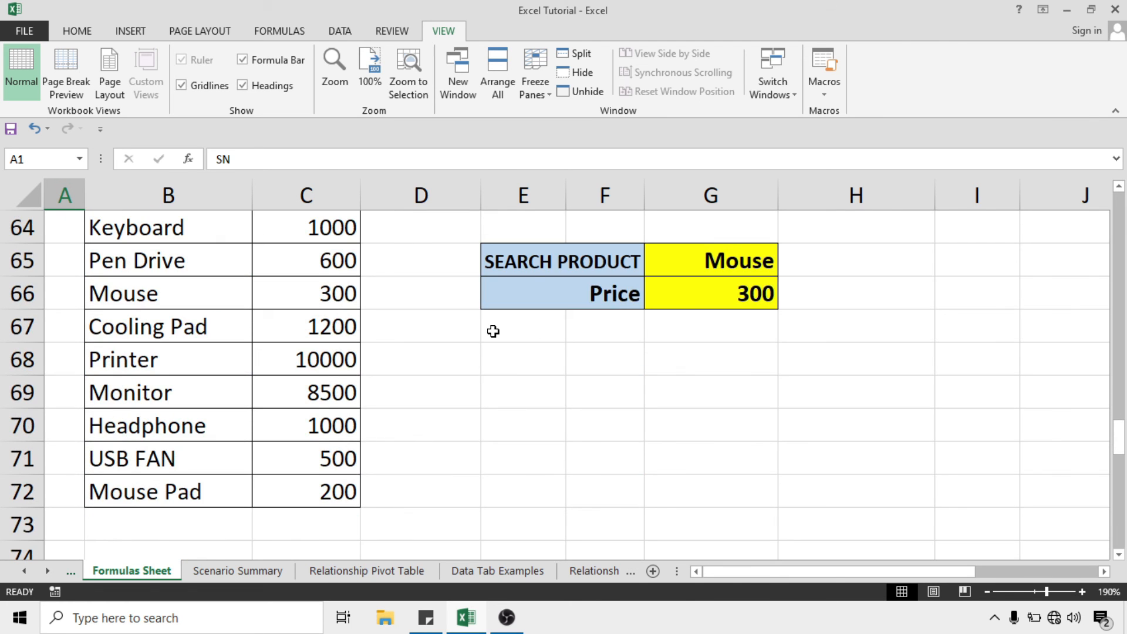
scroll(473, 340, "up", 2)
scroll(402, 486, "down", 5)
scroll(402, 486, "down", 4)
scroll(409, 486, "up", 13)
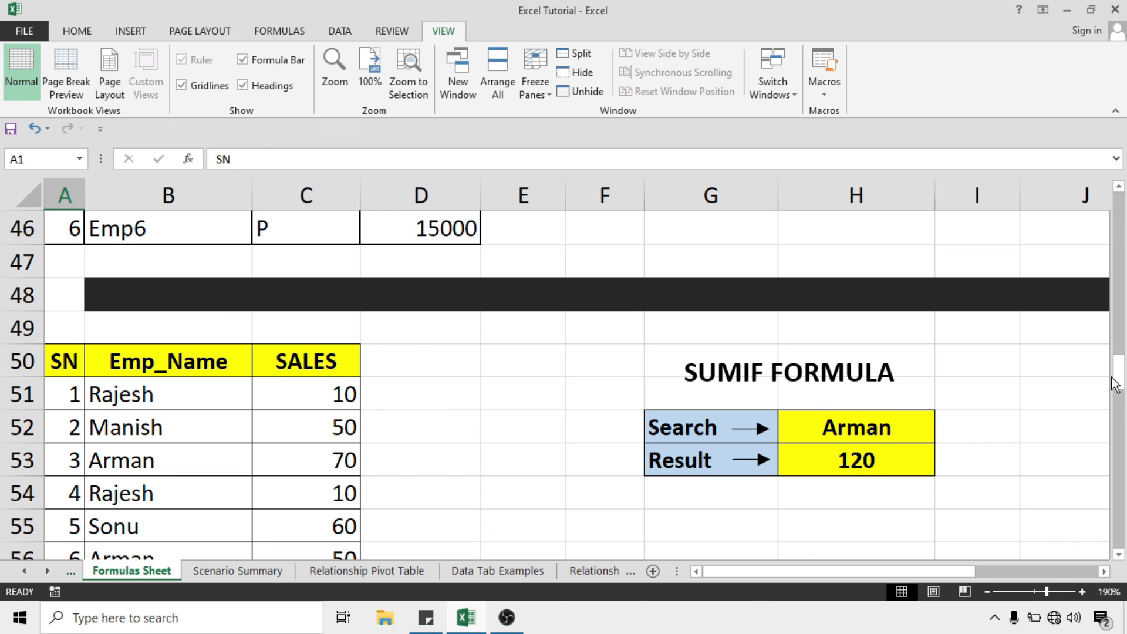
left_click_drag(1120, 381, 1121, 200)
Draw a blue rectangle shape over F1:G2 beside the PRODUCTS table, then select F3
left_click(593, 232)
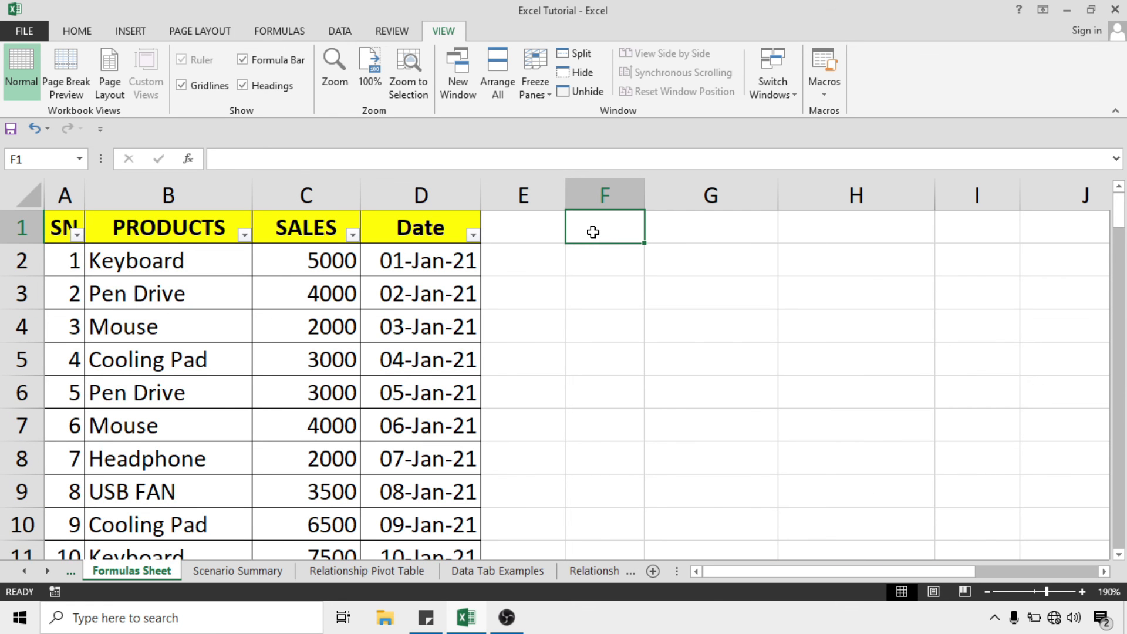
left_click(130, 31)
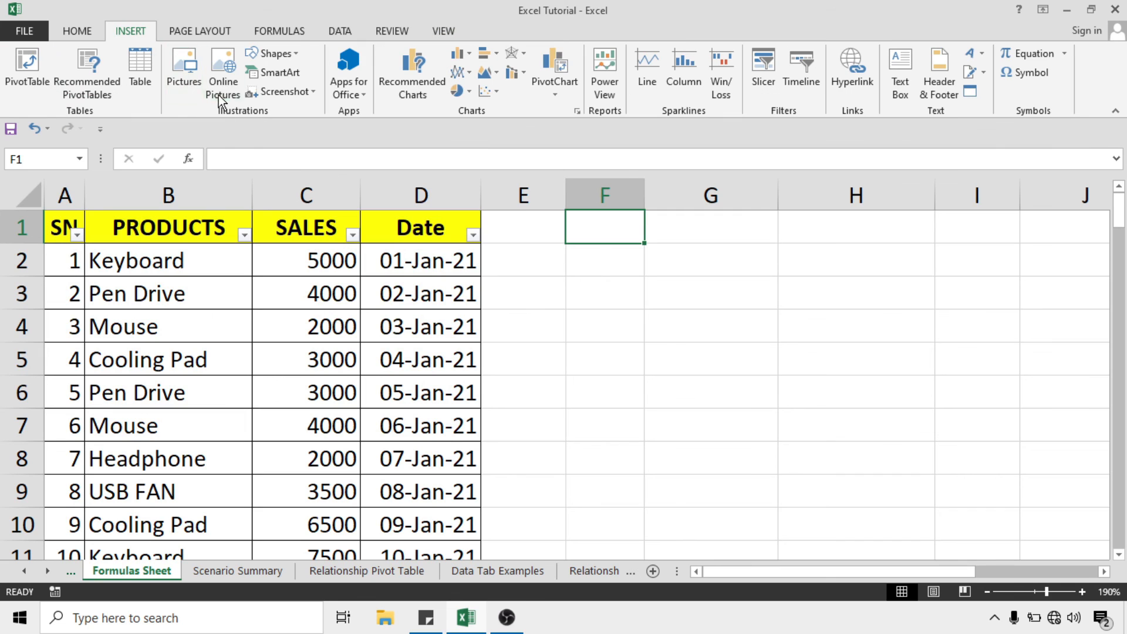
left_click(267, 54)
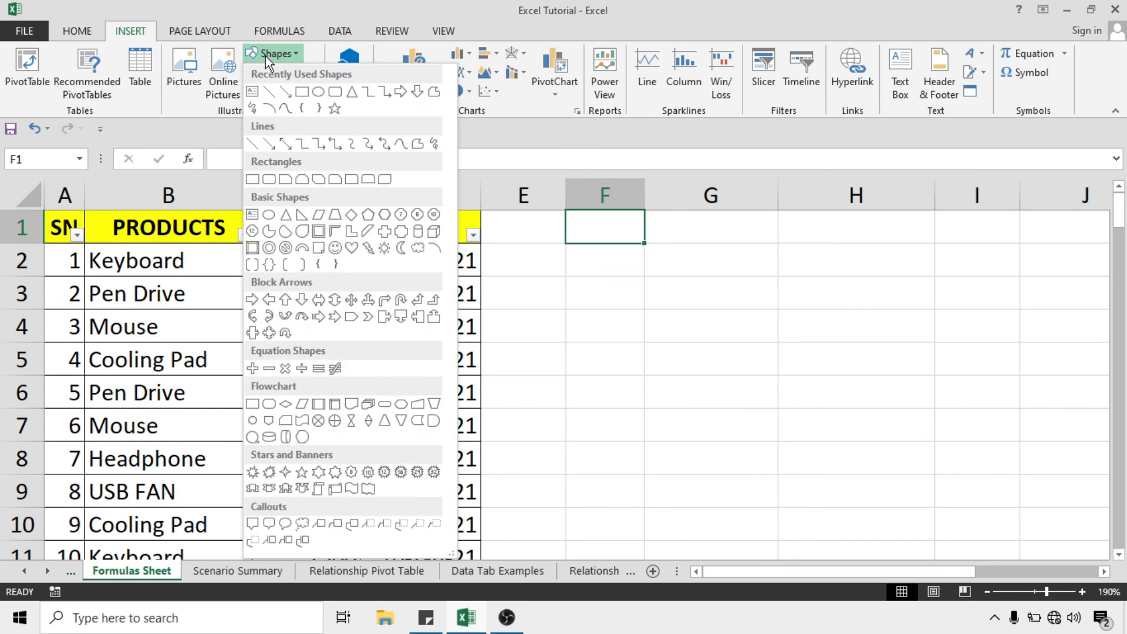
left_click(302, 92)
left_click_drag(587, 228, 753, 268)
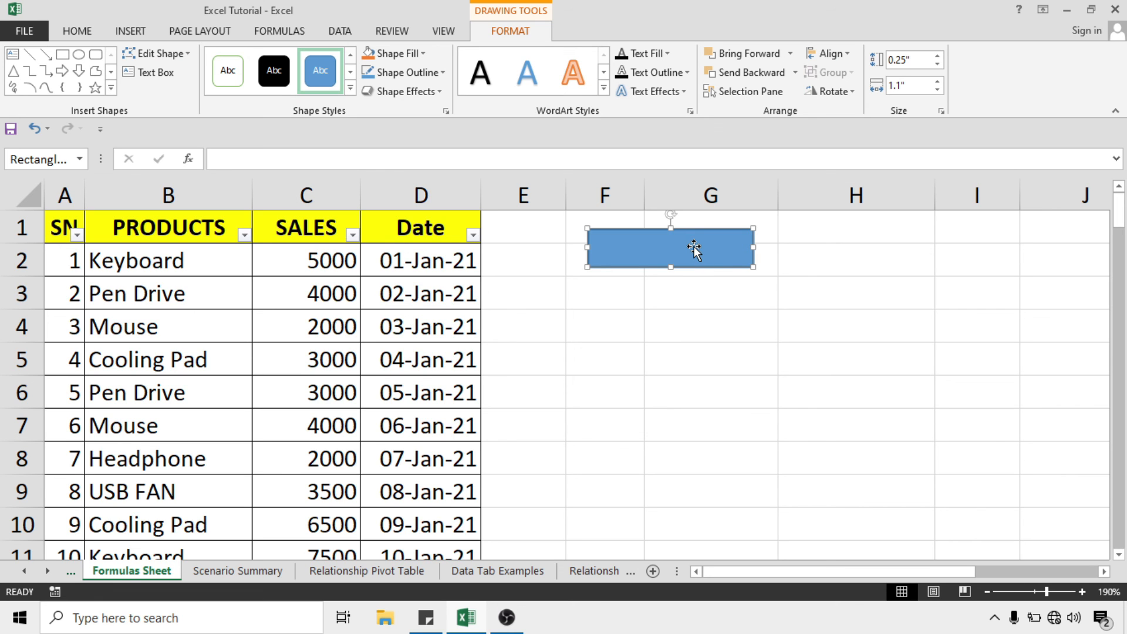
left_click(625, 284)
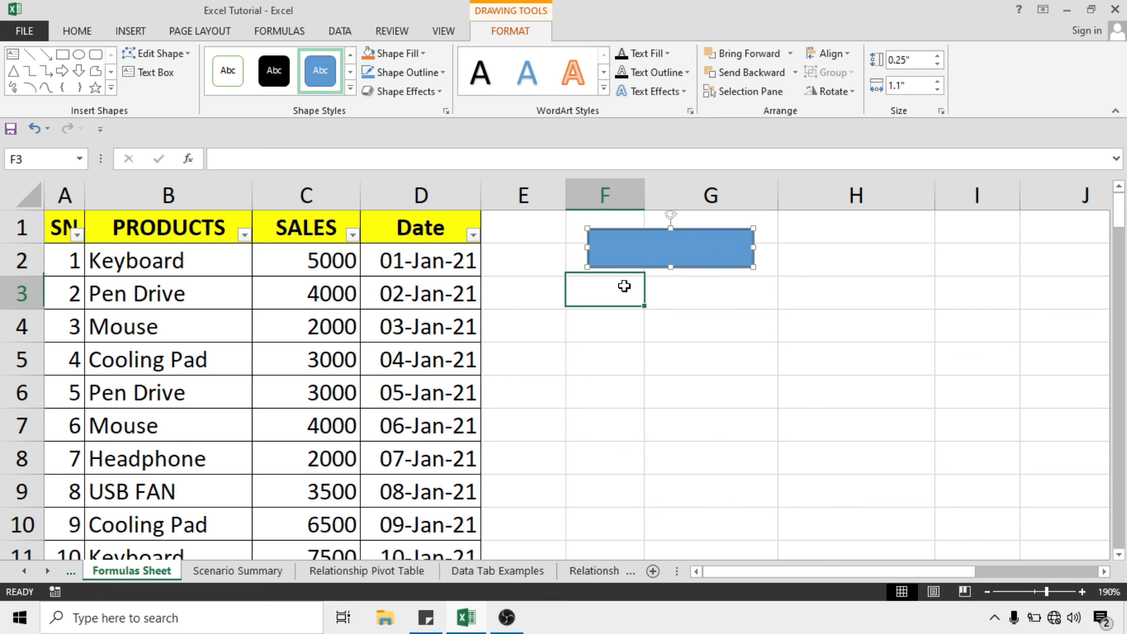
left_click(445, 30)
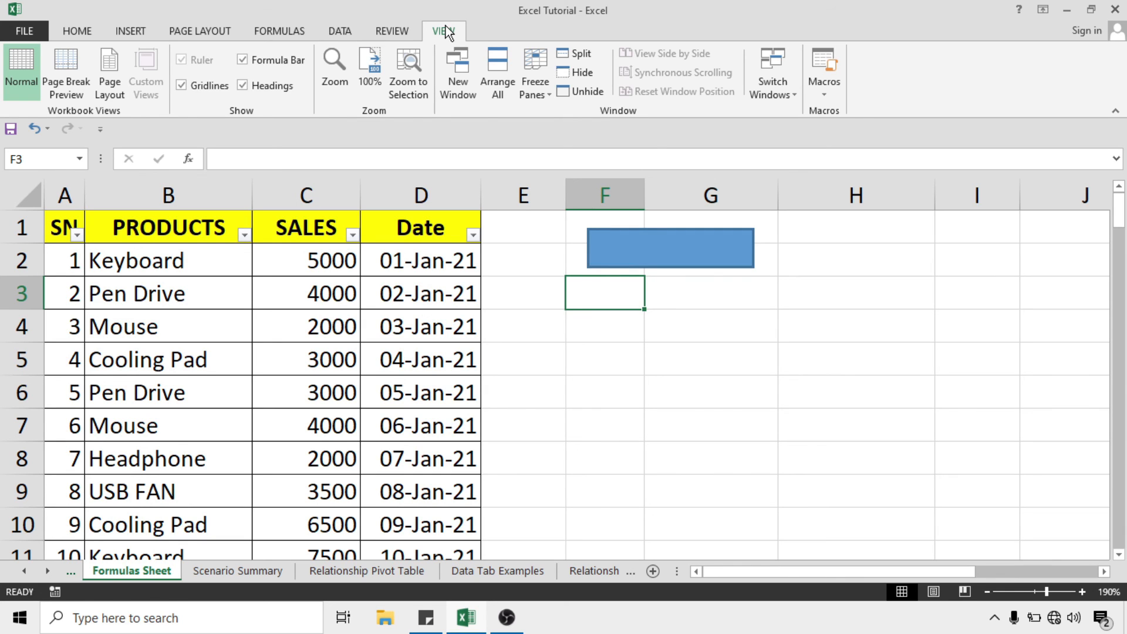
Start recording a new macro named Demo2
left_click(829, 96)
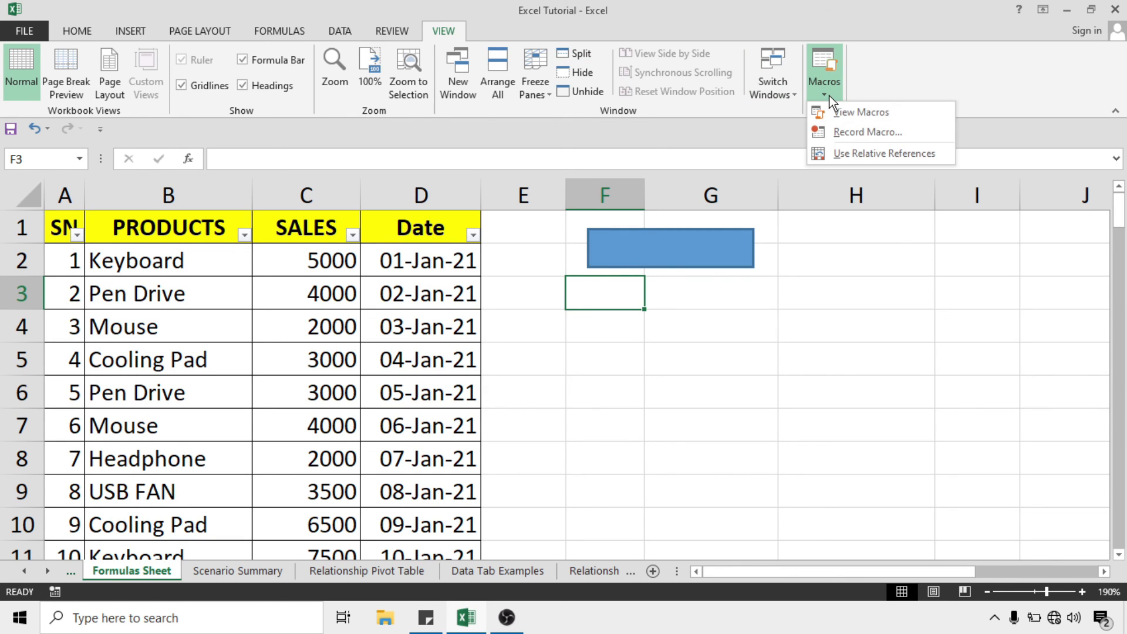
left_click(830, 133)
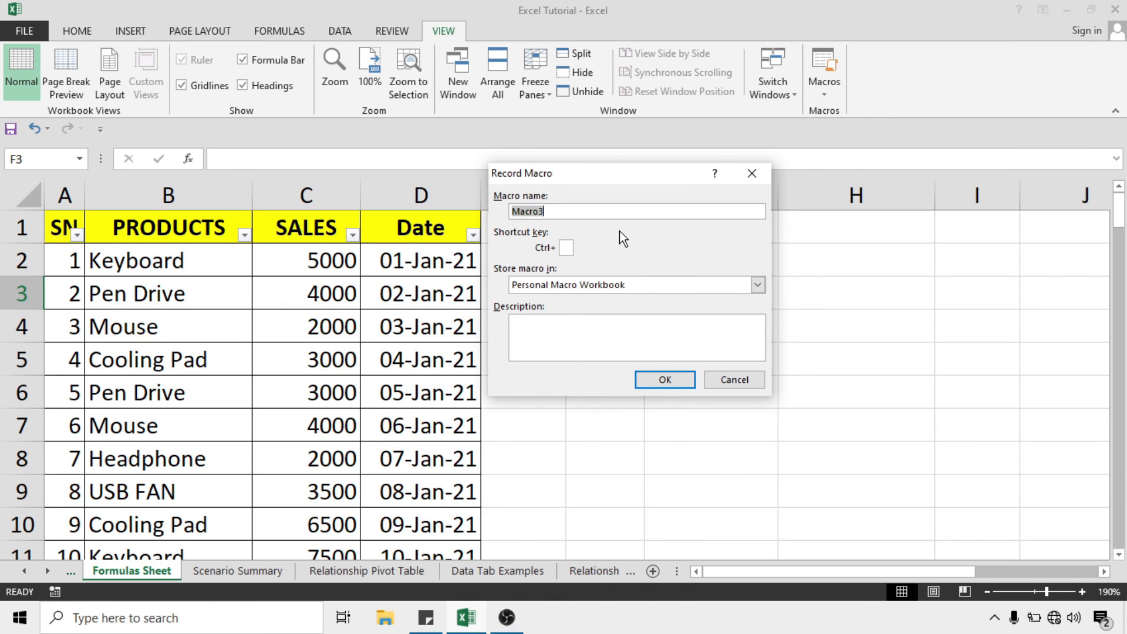
type("Demo2")
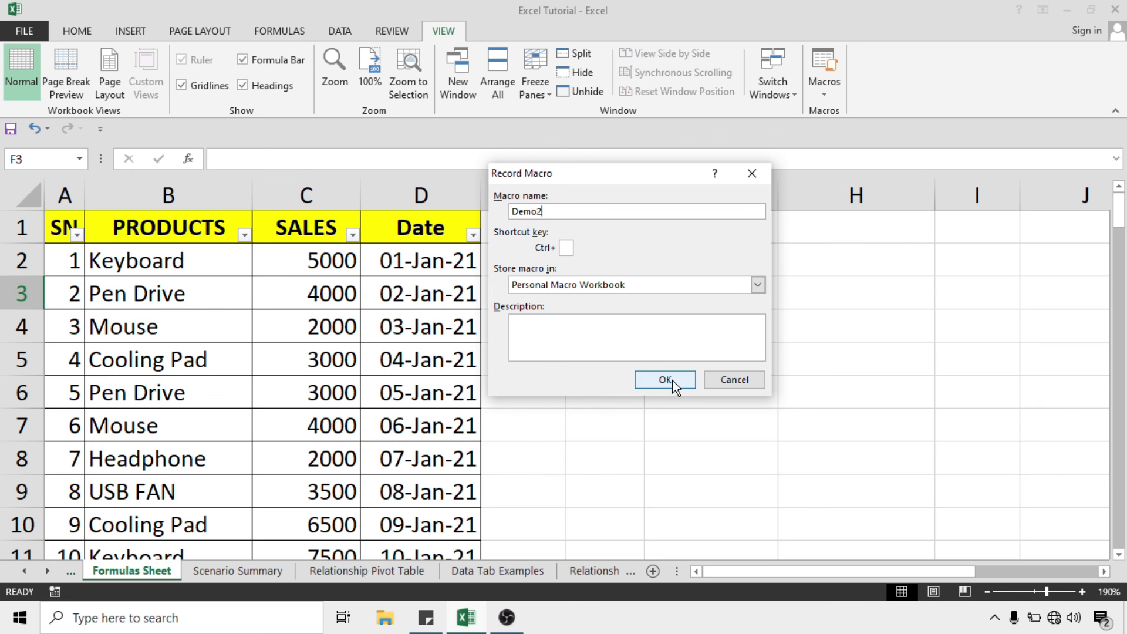
left_click(665, 380)
Select cell H55 beside the SUMIF FORMULA section, then stop the Demo2 recording
scroll(672, 380, "down", 2)
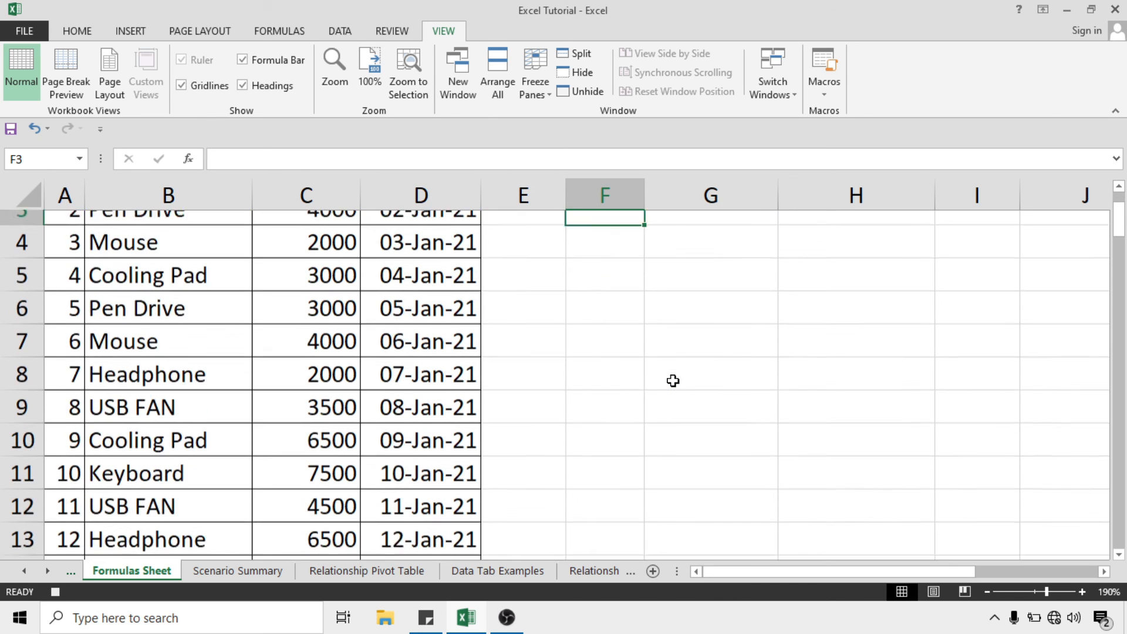
scroll(672, 380, "down", 4)
scroll(675, 381, "down", 2)
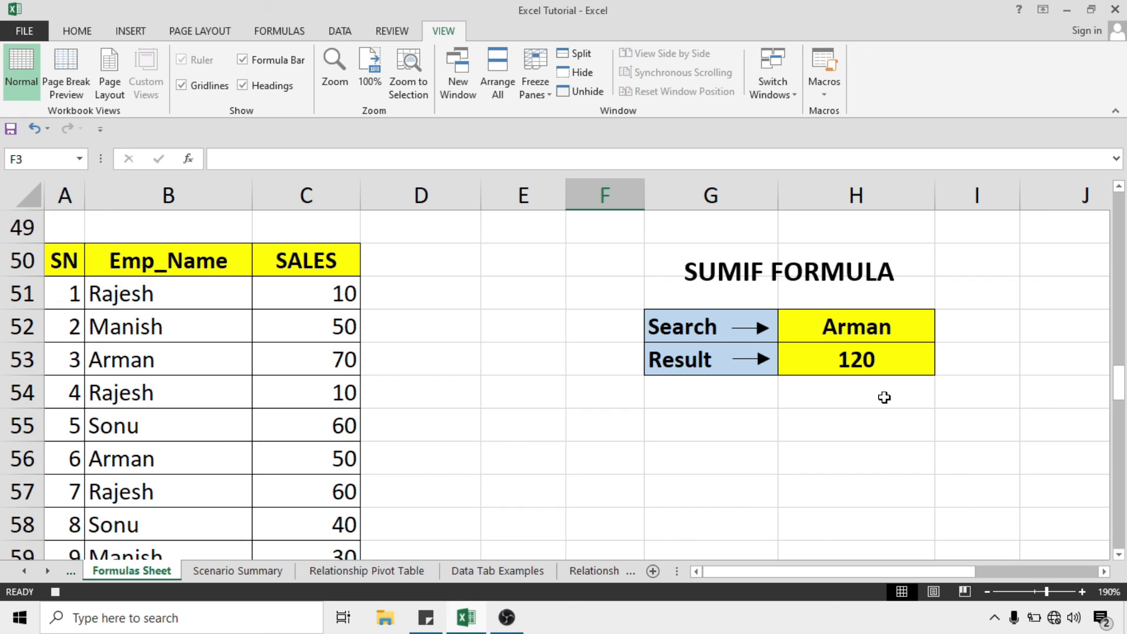
left_click(875, 423)
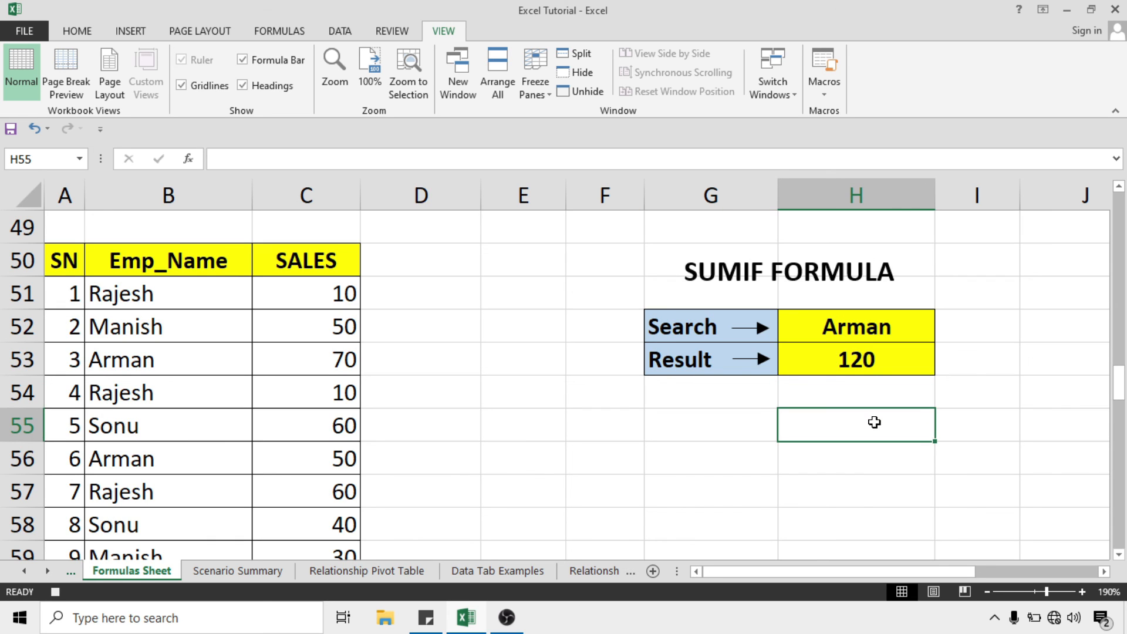
left_click(824, 92)
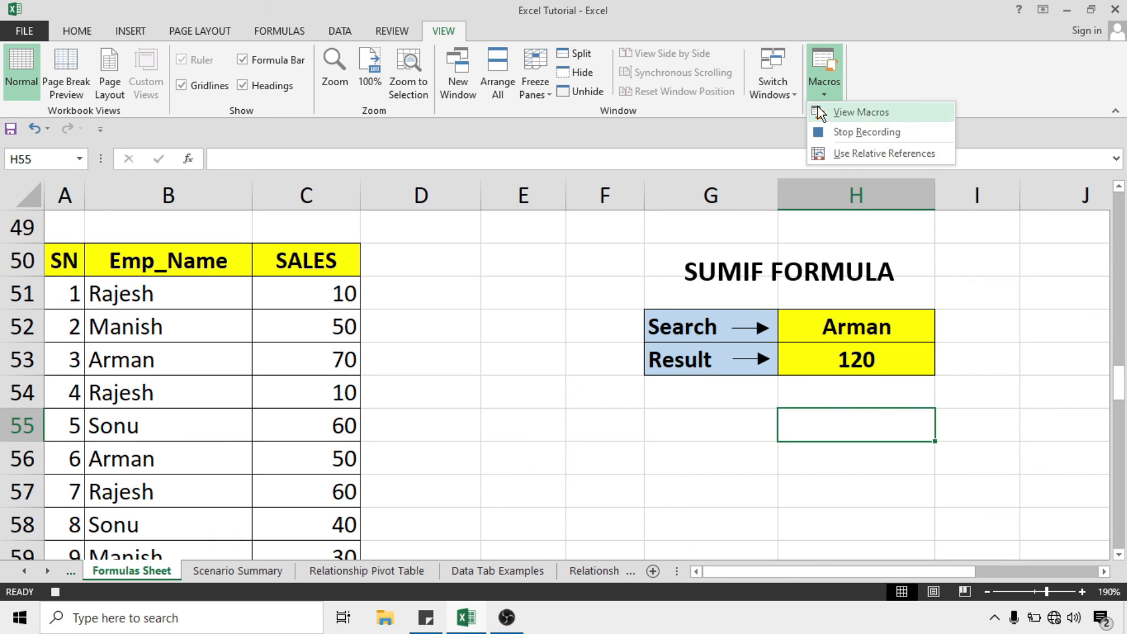
left_click(849, 135)
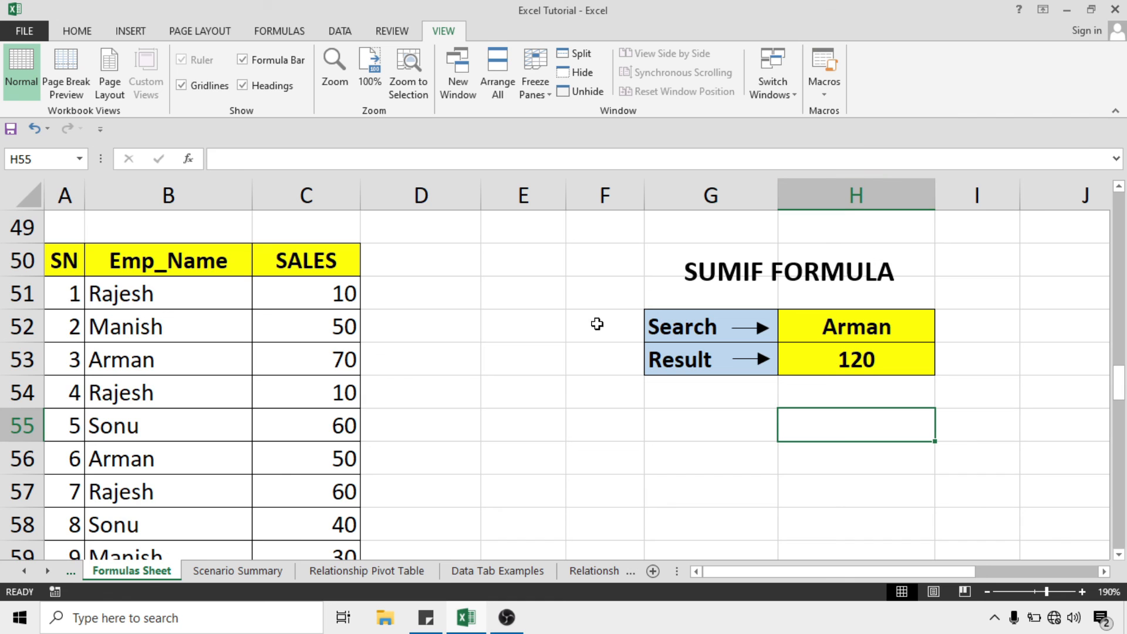
scroll(566, 327, "up", 16)
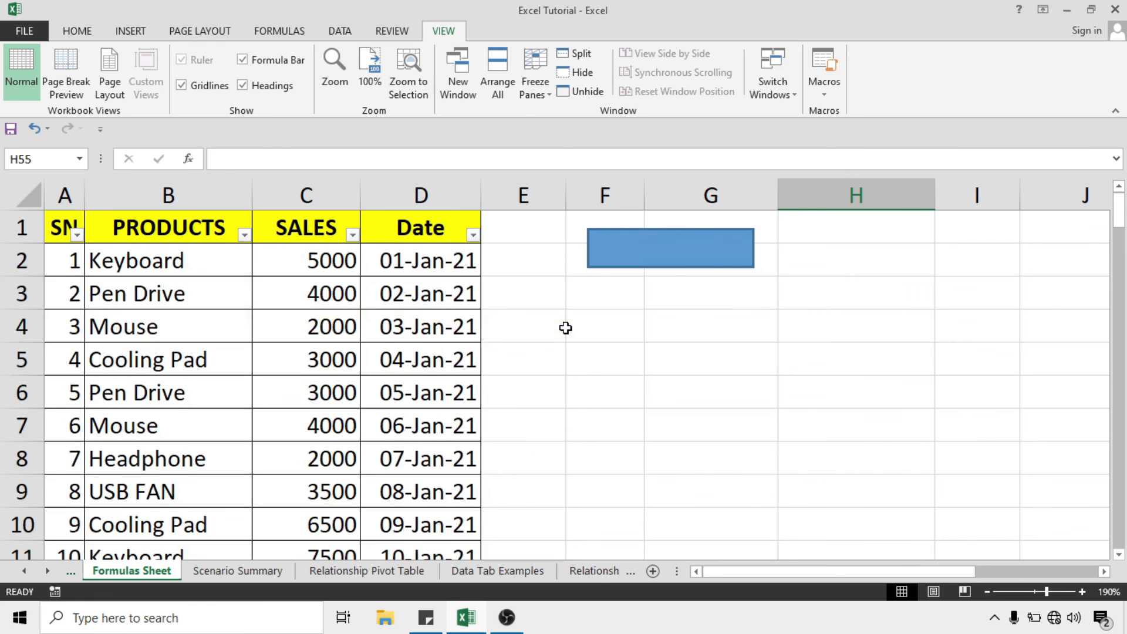
left_click(647, 248)
Assign the PERSONAL.XLSB!Demo2 macro to the blue rectangle, then deselect it
right_click(392, 151)
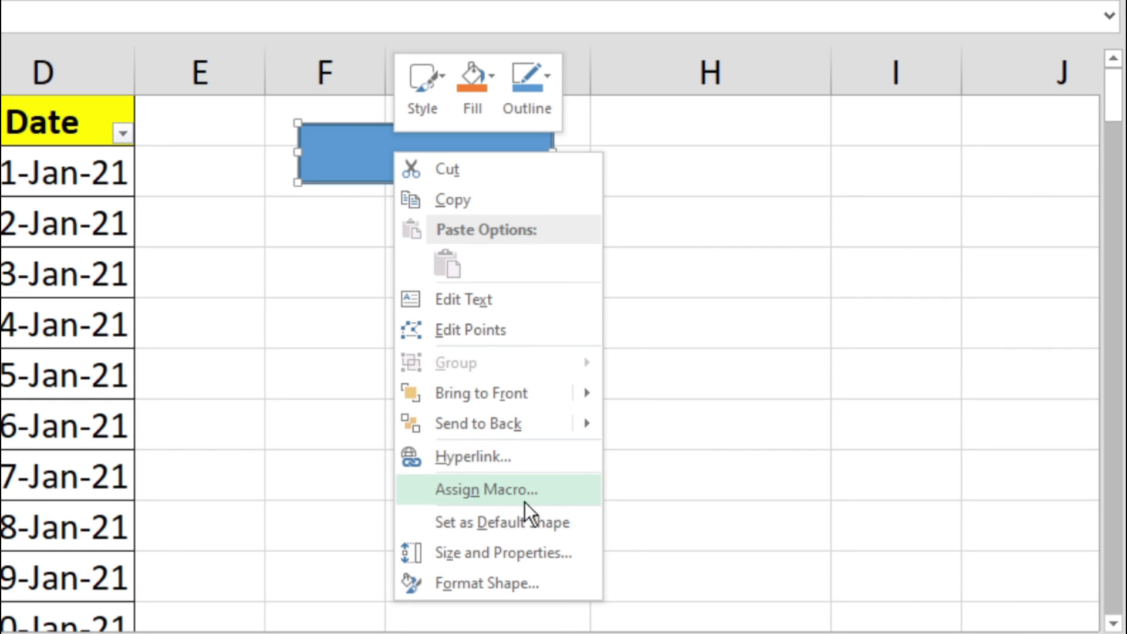
left_click(557, 494)
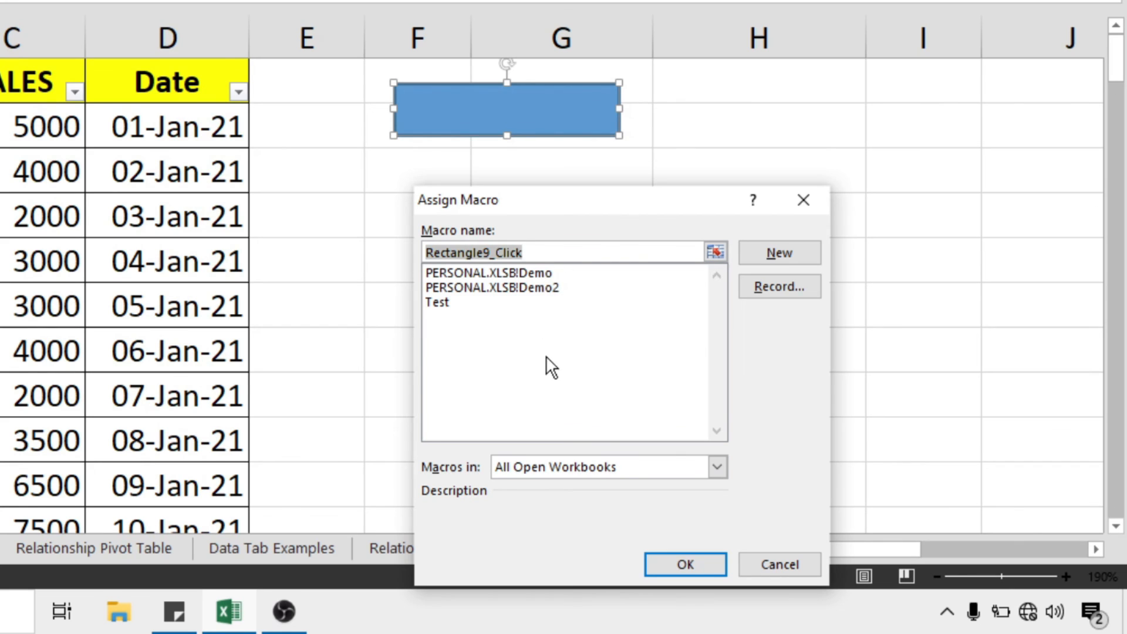
left_click(534, 287)
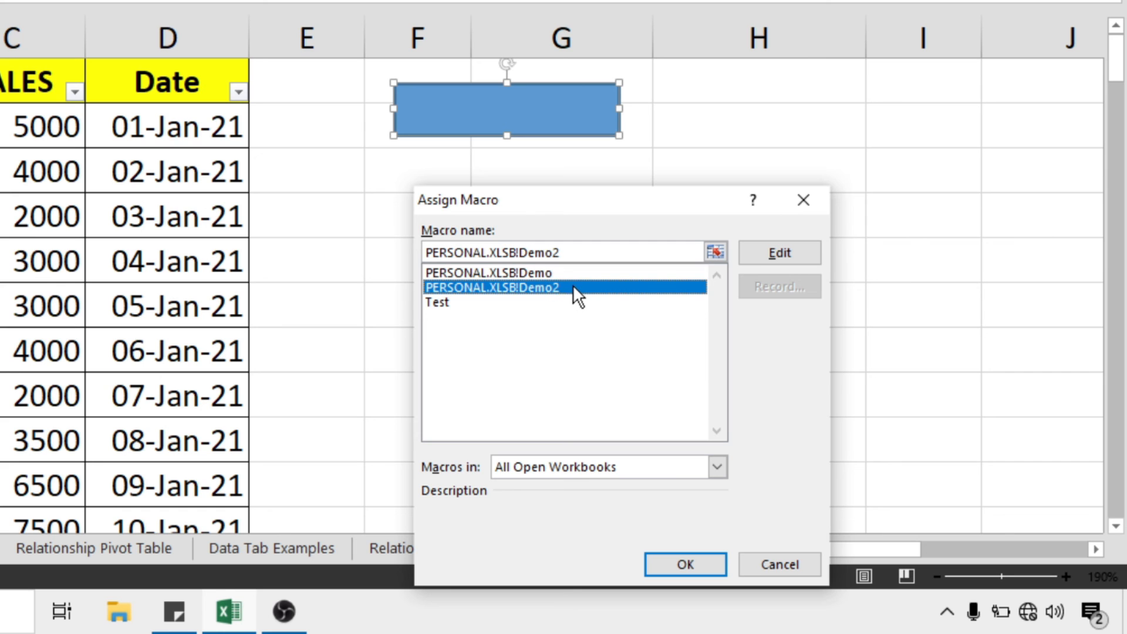
left_click(685, 565)
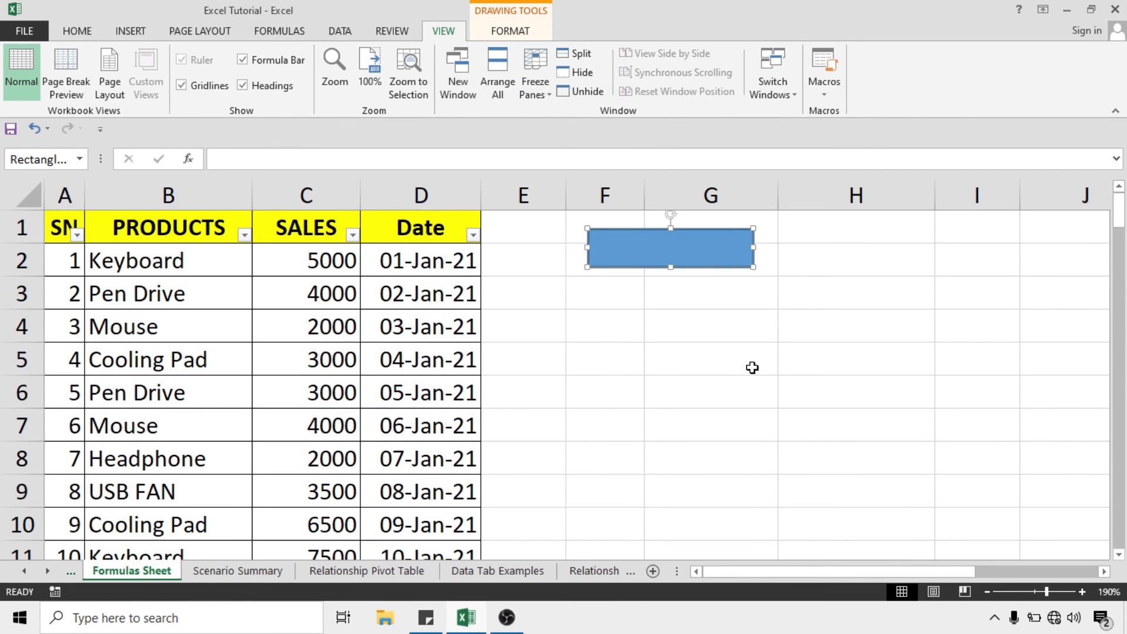
left_click(751, 367)
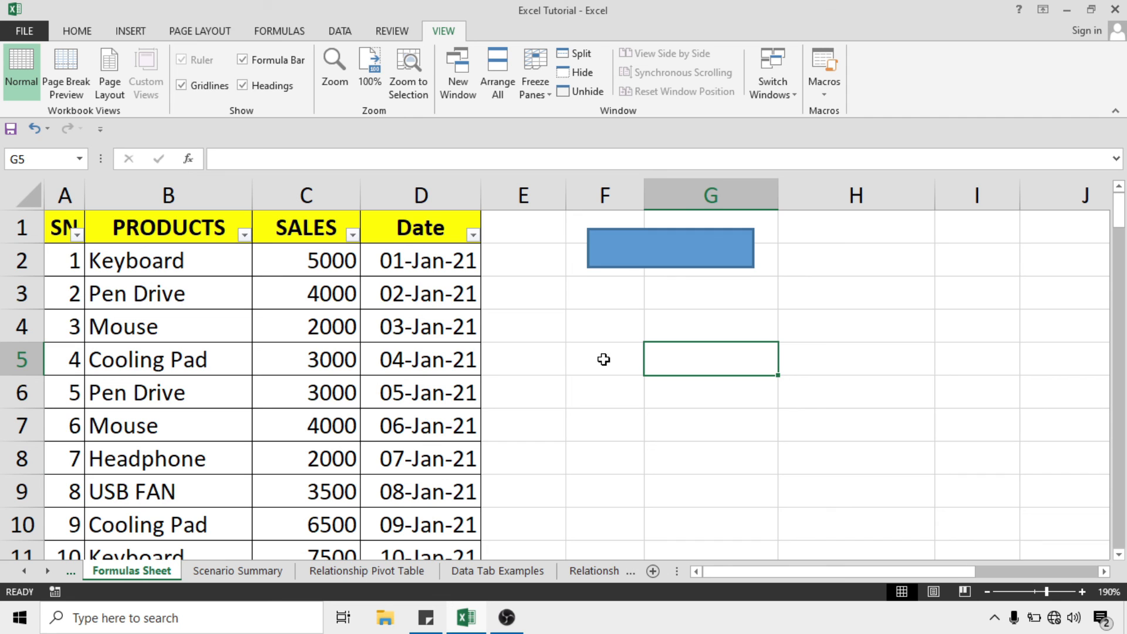
Test the rectangle button twice, confirming it jumps to H55 by the SUMIF FORMULA section
left_click(675, 253)
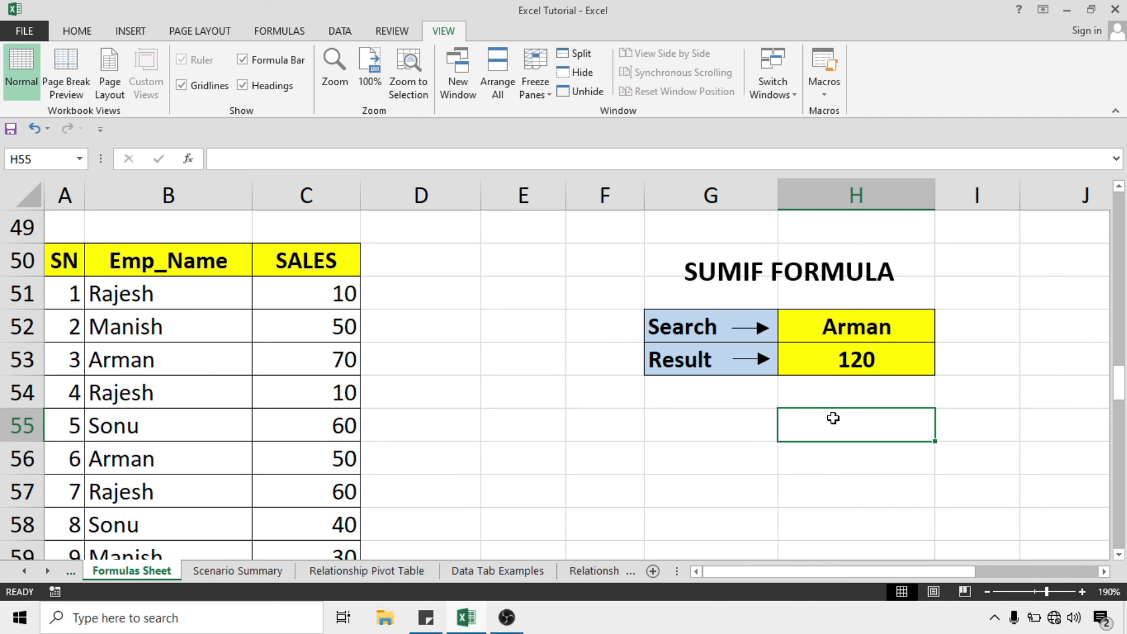
scroll(833, 418, "up", 16)
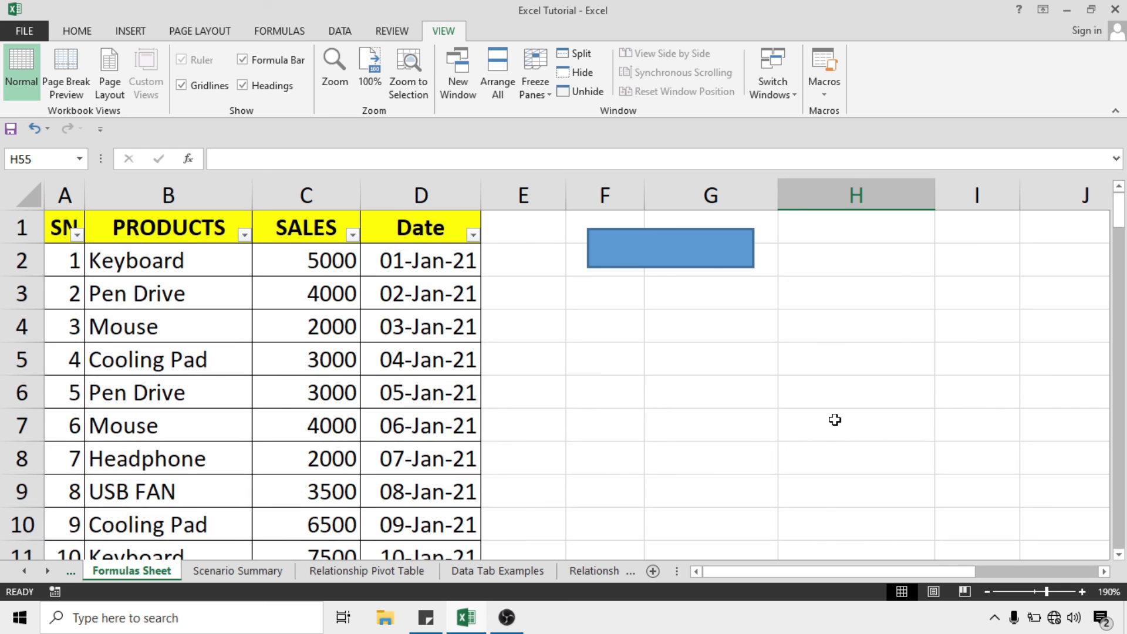
left_click(668, 255)
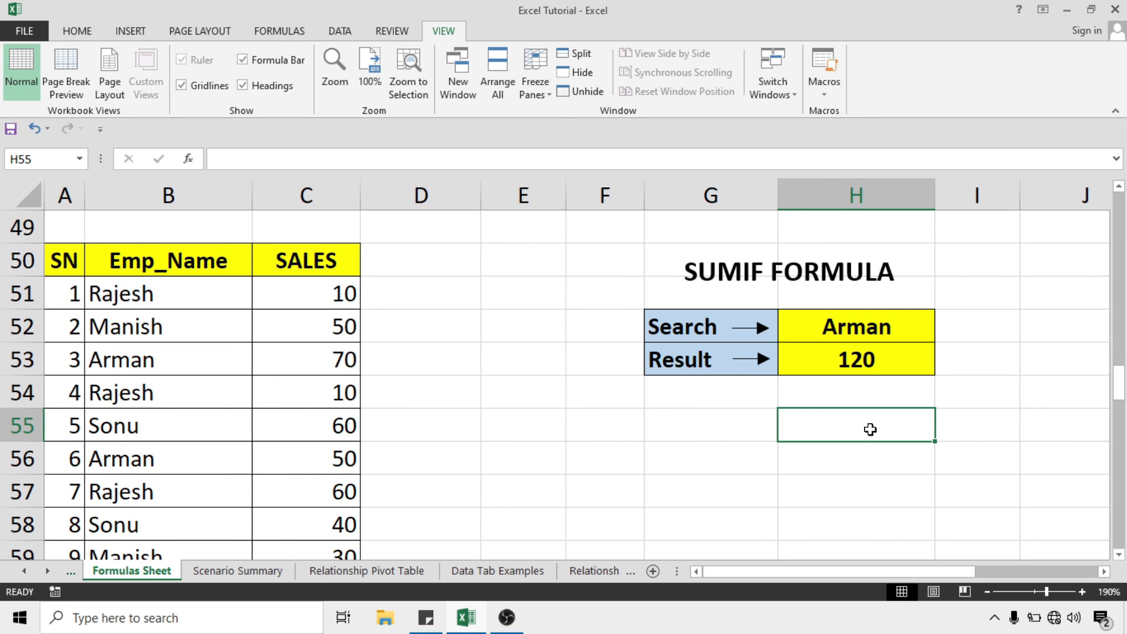